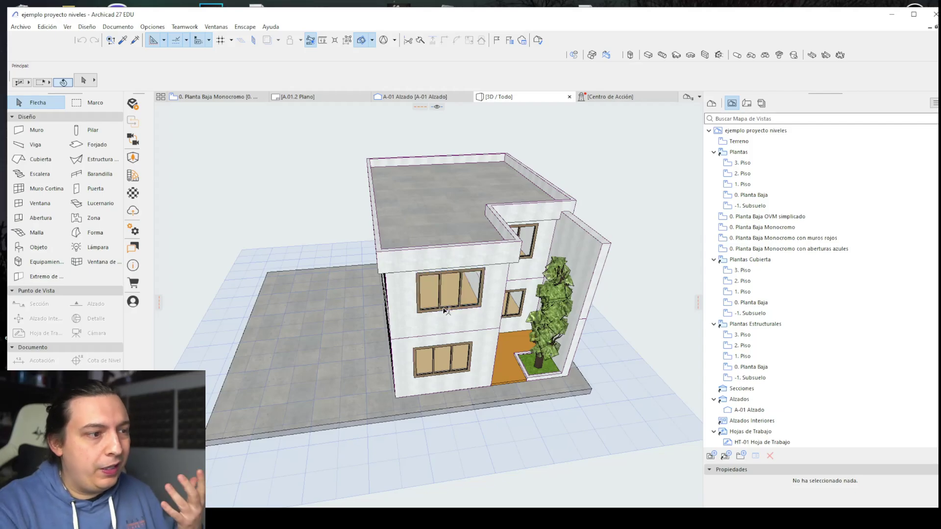
- View the ground floor plan of the house and return to the 3D view
left_click_drag(476, 281, 484, 286)
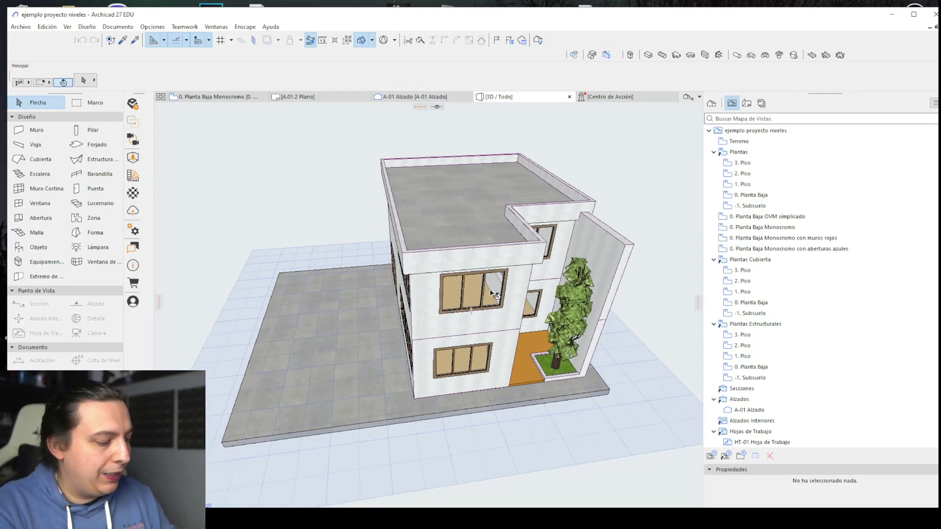
key("F2")
scroll(467, 316, "up", 3)
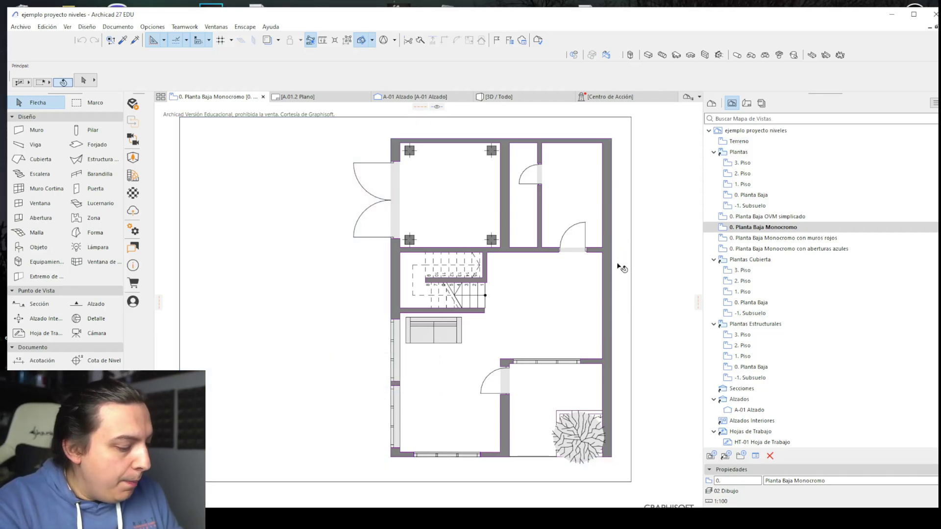
key("F3")
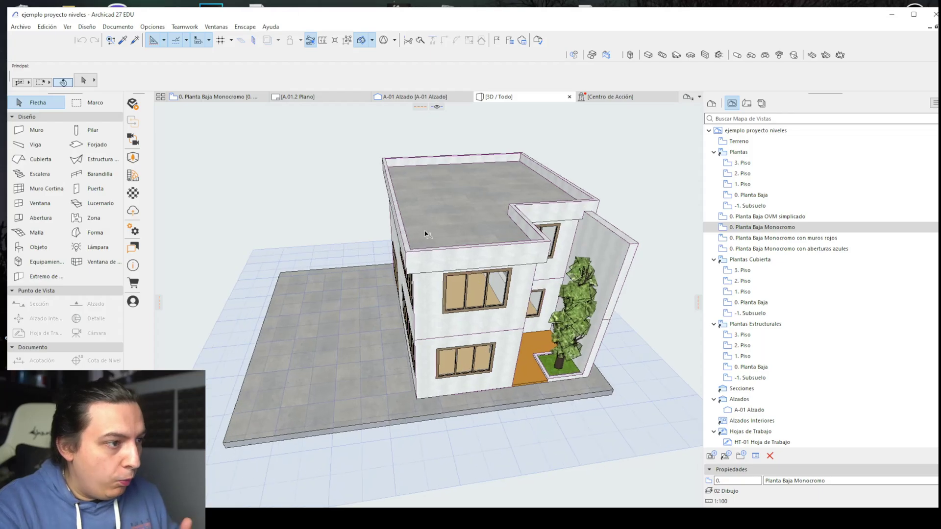
left_click(479, 205)
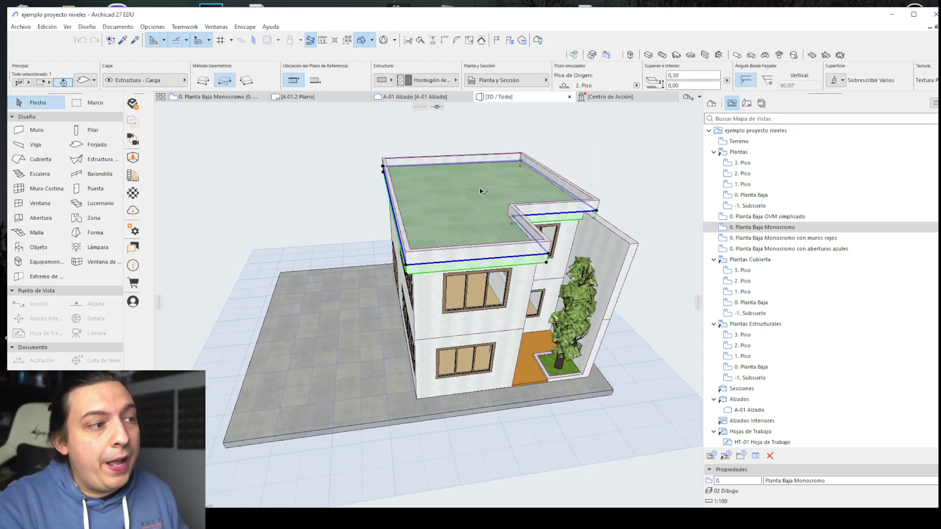
left_click(480, 205)
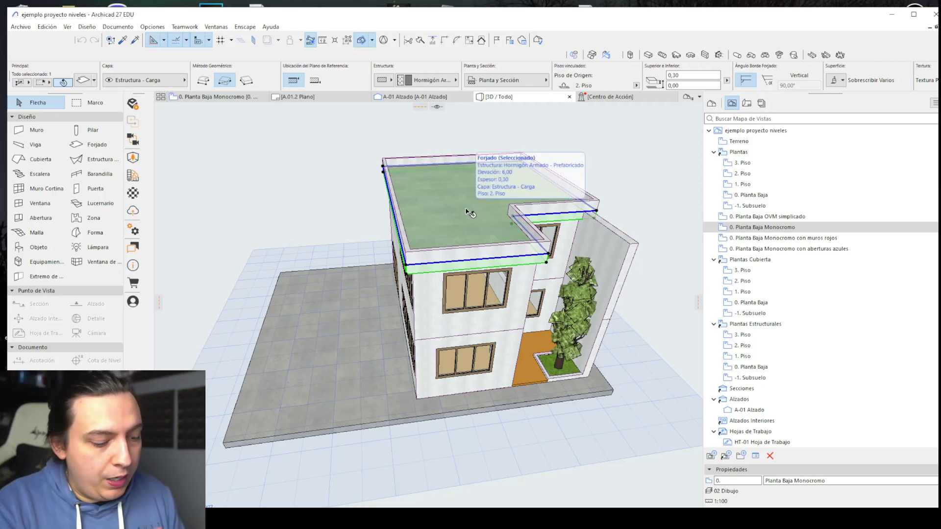
key("Delete")
middle_click_drag(469, 212, 387, 275, "shift")
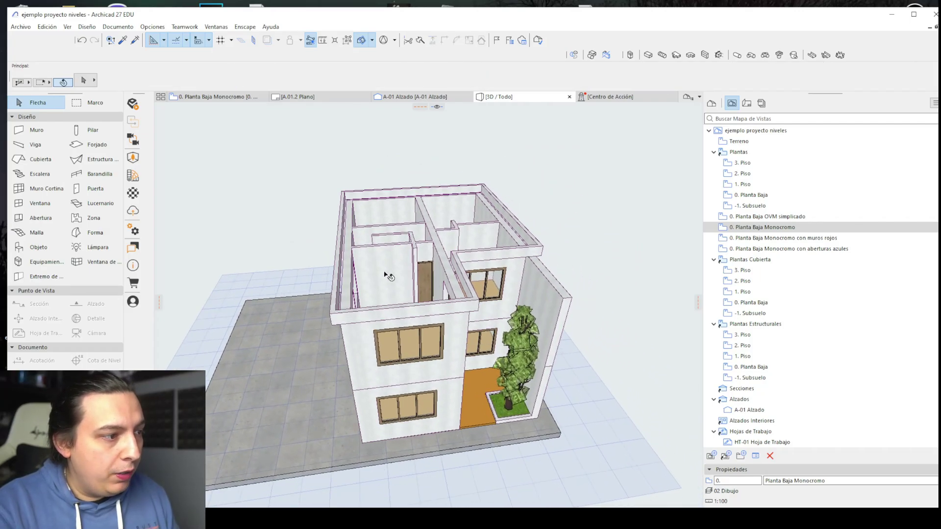
left_click(341, 287)
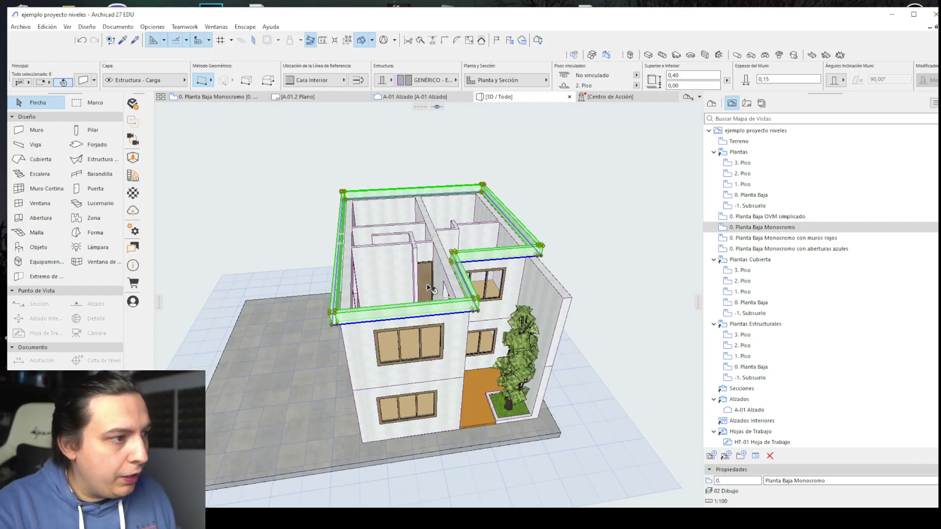
key("ctrl+z")
scroll(406, 299, "up", 2)
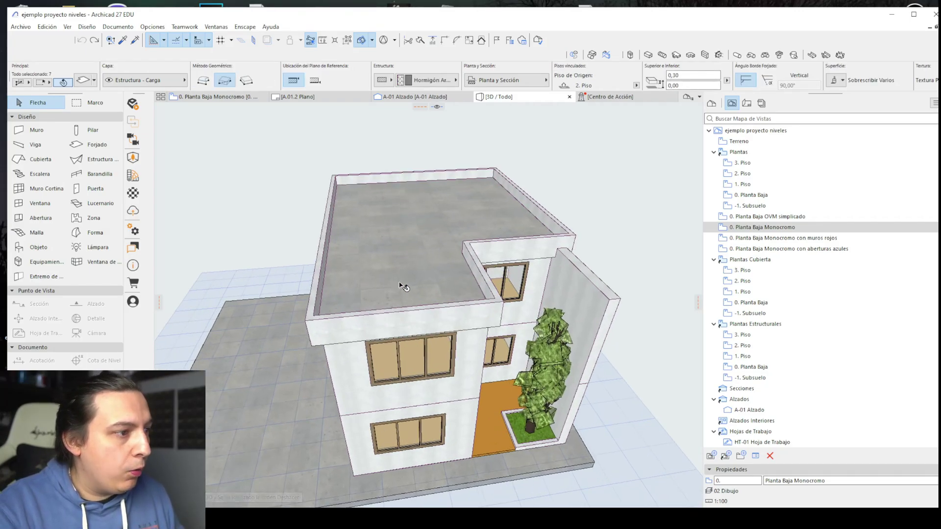
left_click(395, 292)
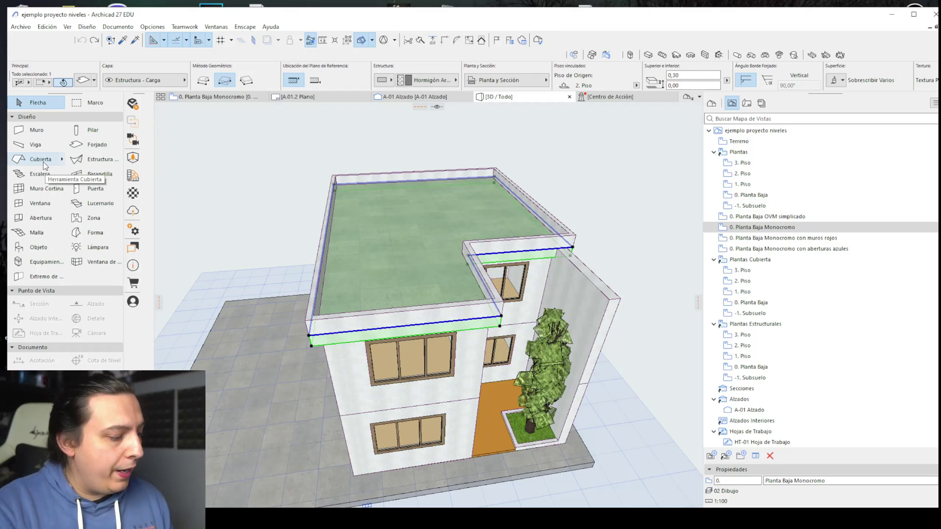
key("Escape")
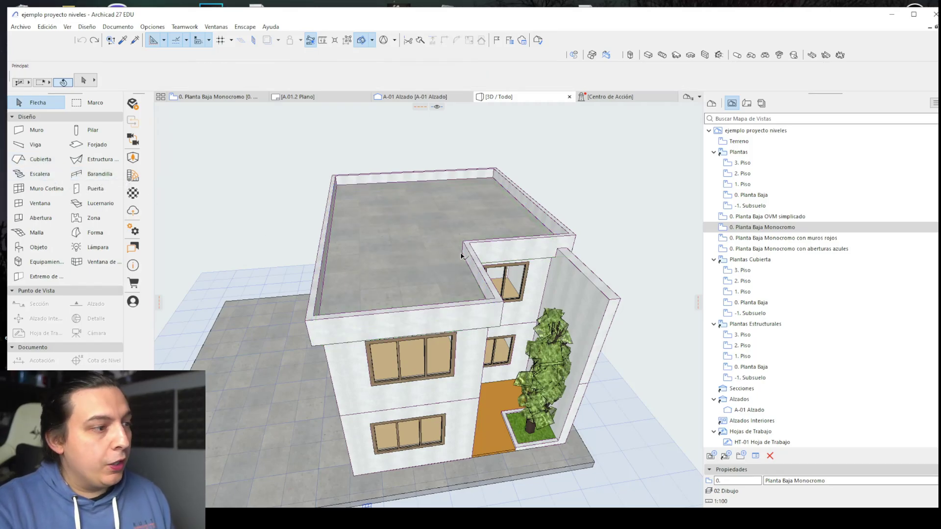
- Delete the flat roof slab and the group of parapet walls around it at the top of the house
left_click(439, 257)
key("Delete")
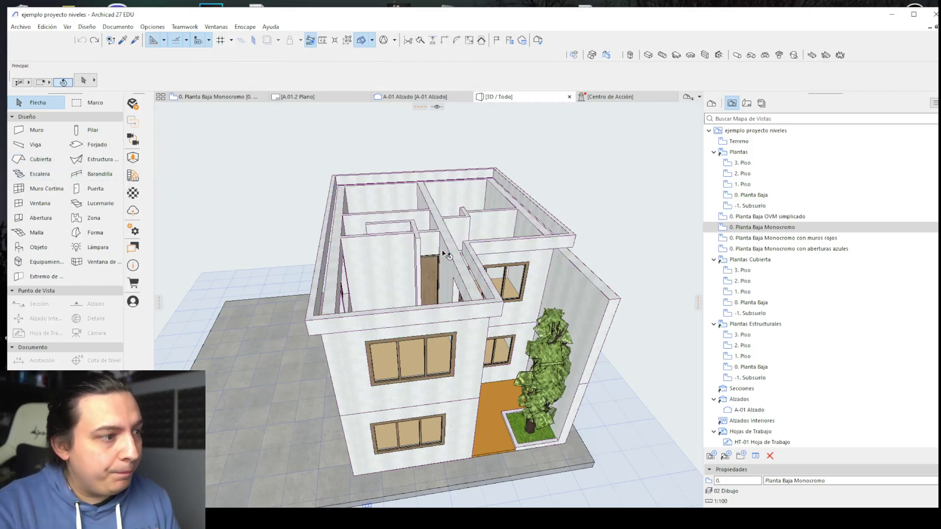
left_click(472, 252)
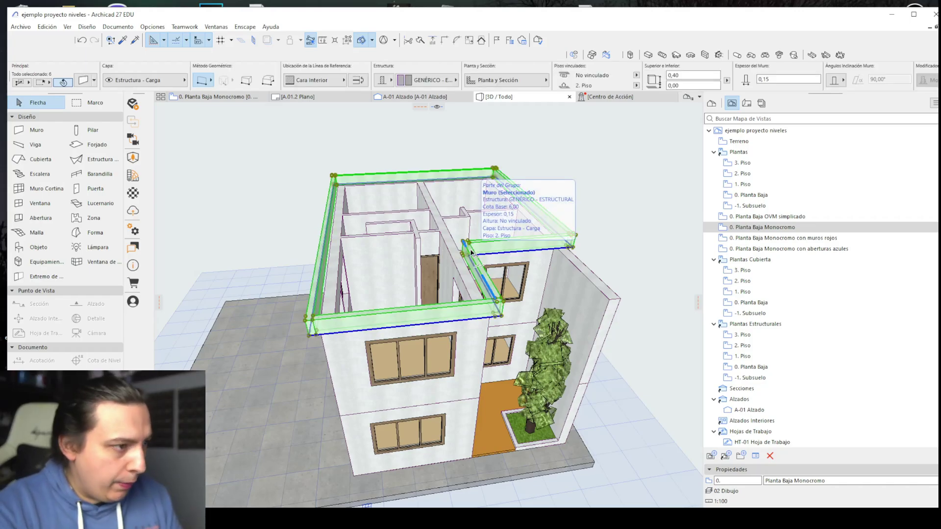
key("Delete")
scroll(455, 247, "down", 3)
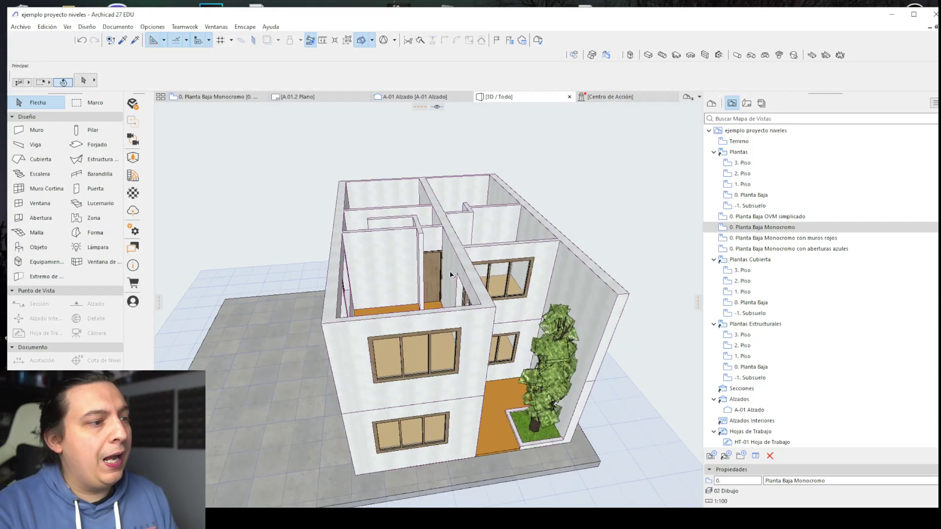
middle_click_drag(442, 241, 444, 277, "shift")
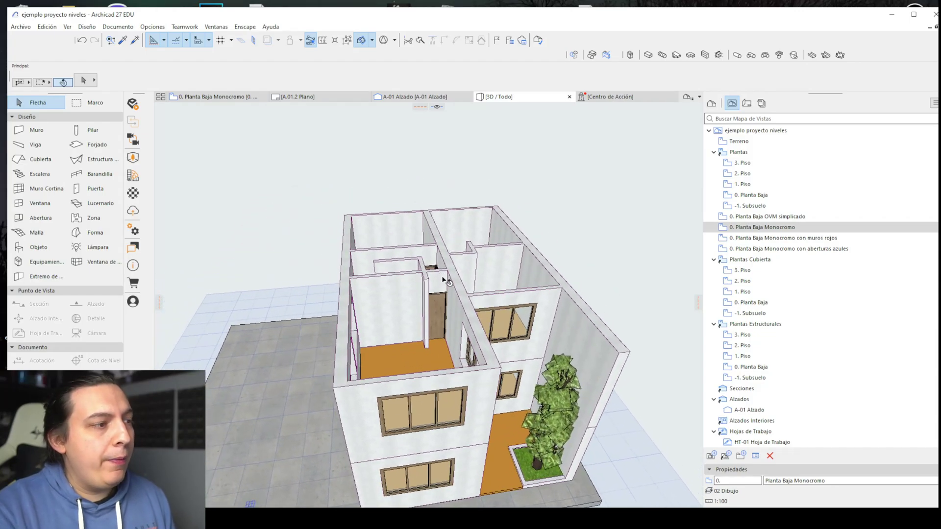
middle_click_drag(378, 260, 269, 244, "shift")
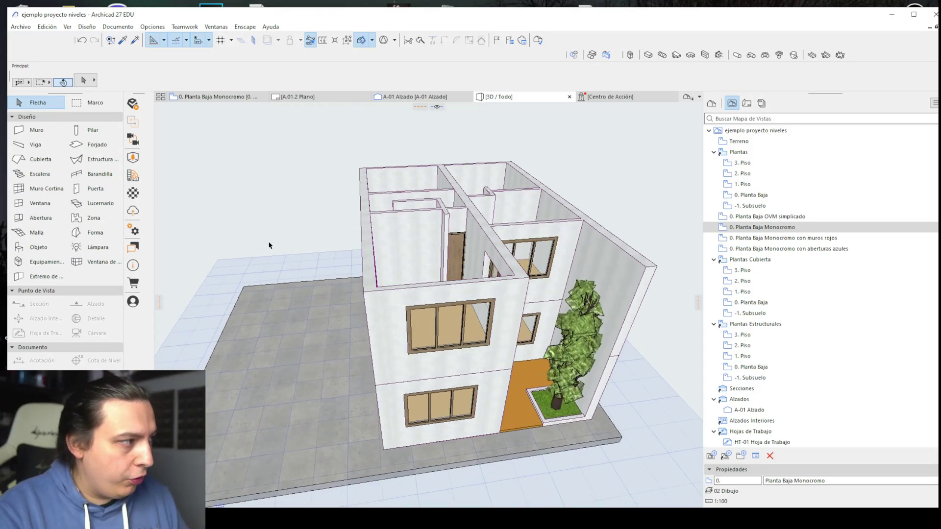
- Change the Roof tool's default structure to the basic/composite type with the Madera - Cubiertas material
left_click(23, 158)
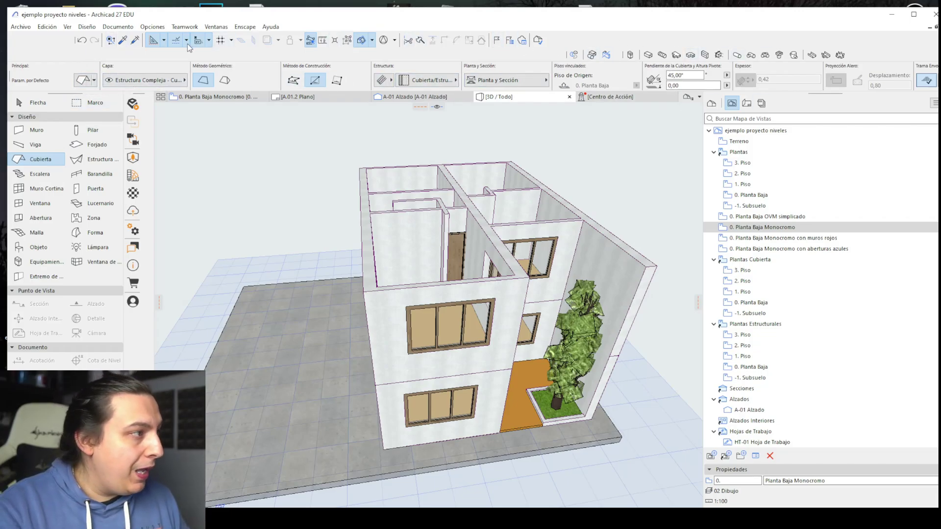
left_click(84, 80)
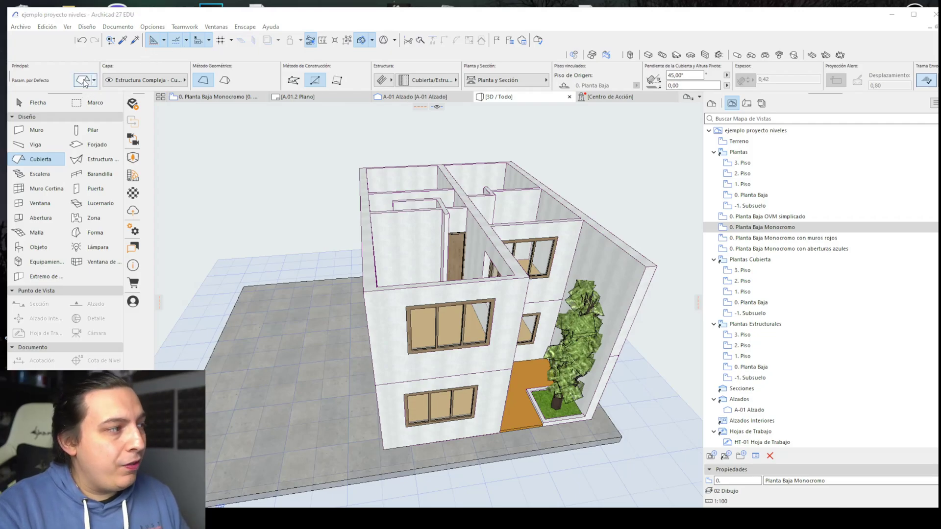
left_click_drag(440, 39, 421, 62)
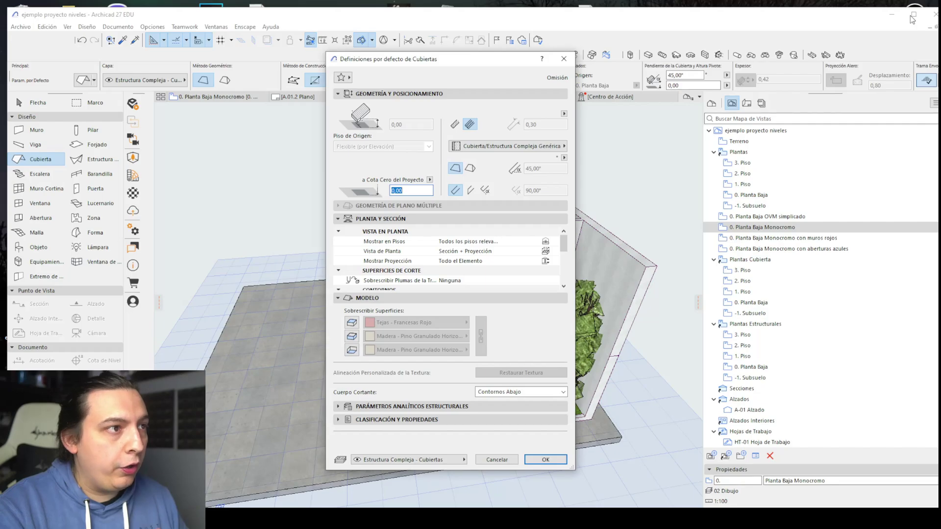
left_click(497, 460)
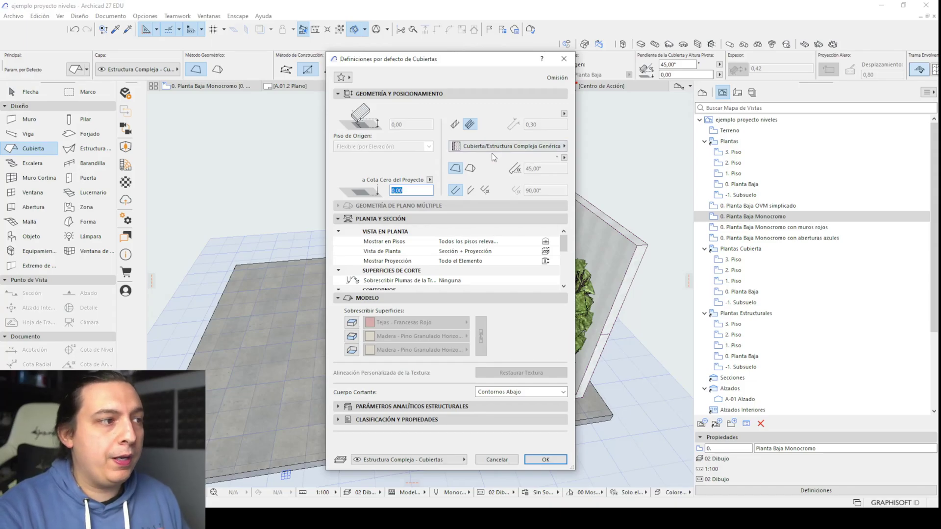
left_click(458, 125)
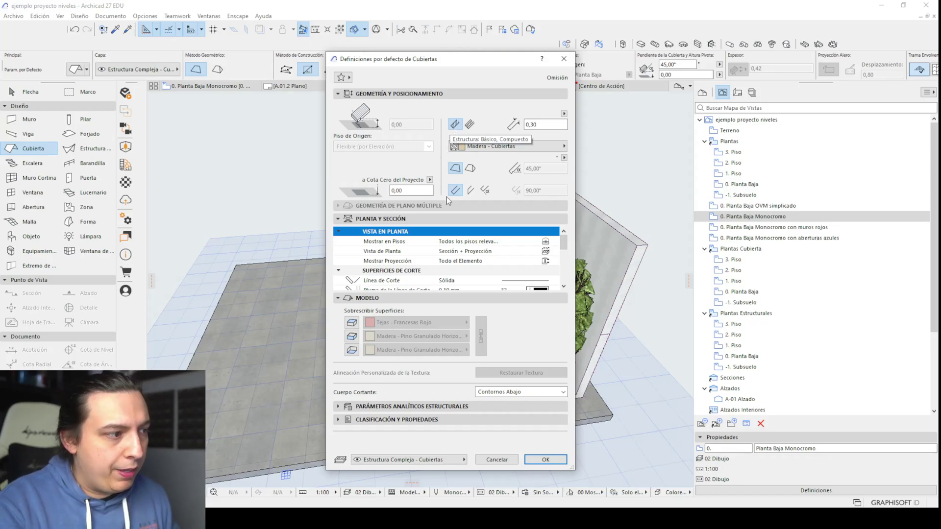
left_click(545, 460)
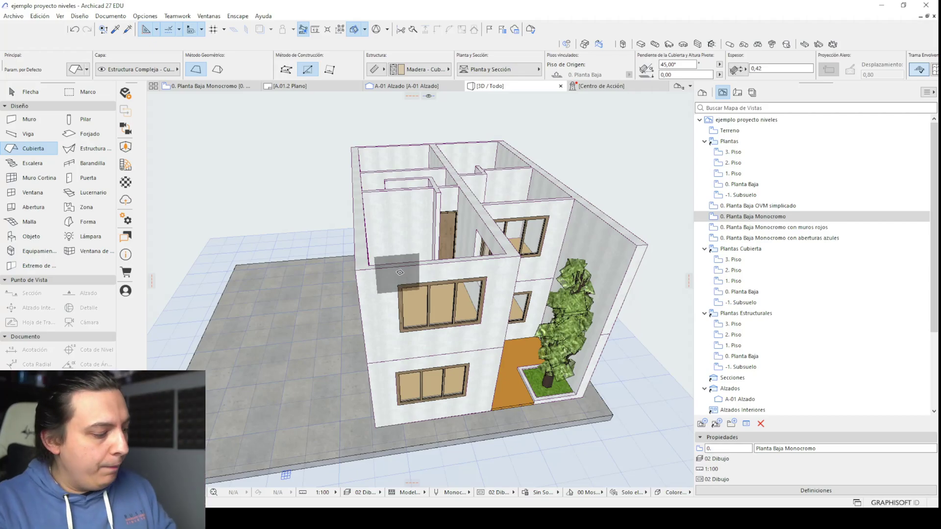
- Open the 1. Piso floor plan
key("F2")
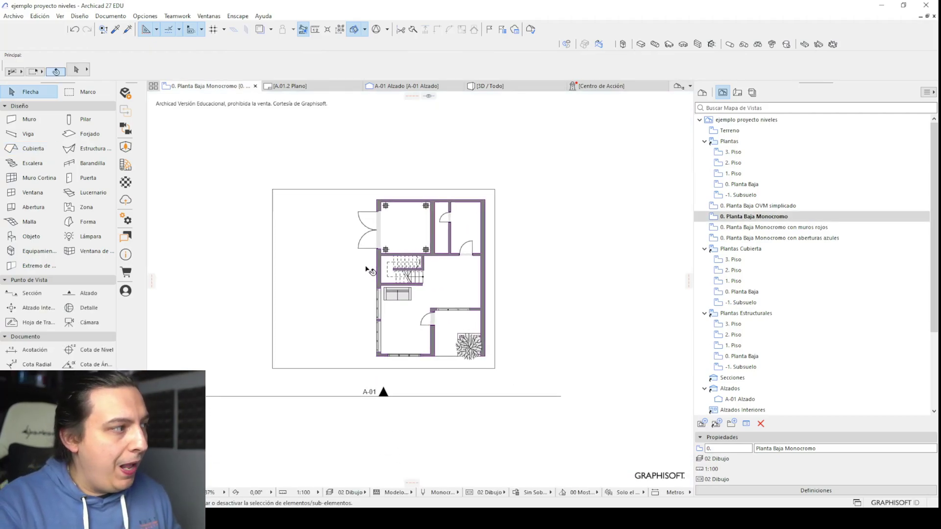
scroll(371, 270, "up", 3)
left_click(33, 149)
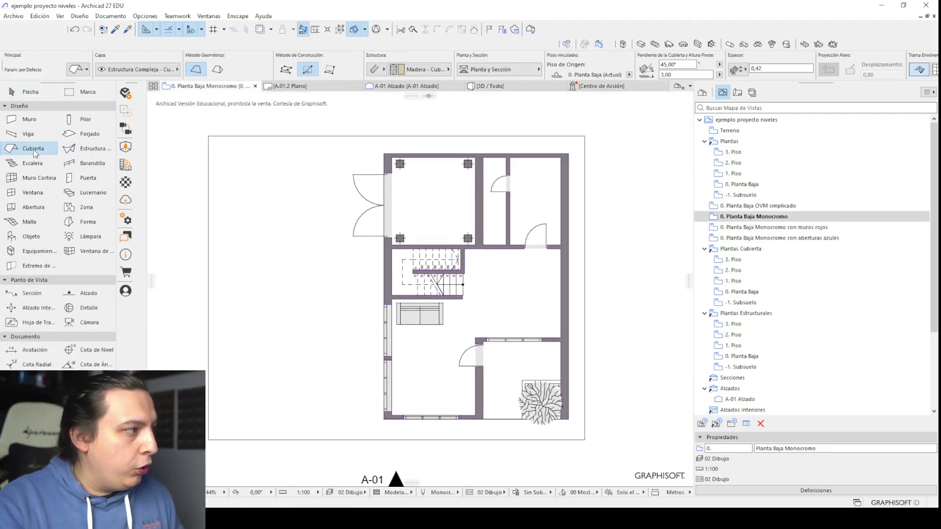
left_click(73, 72)
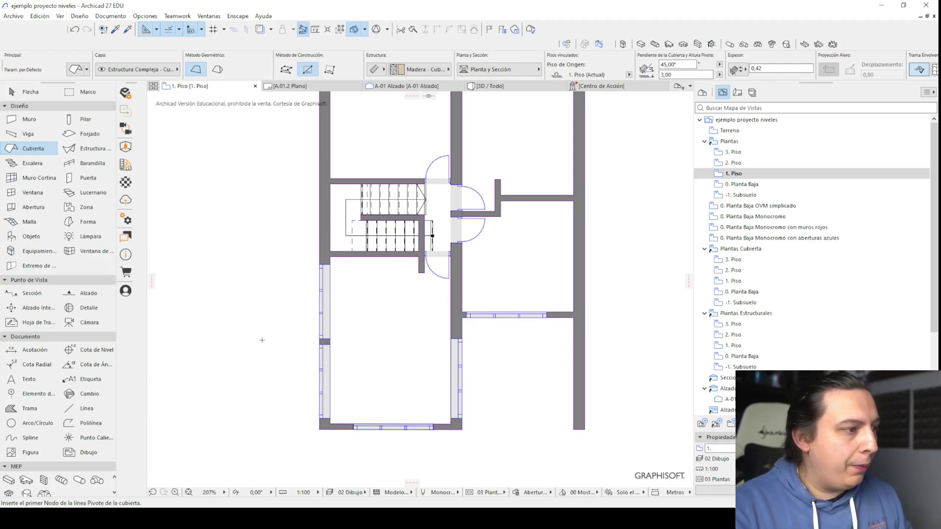
key("Escape")
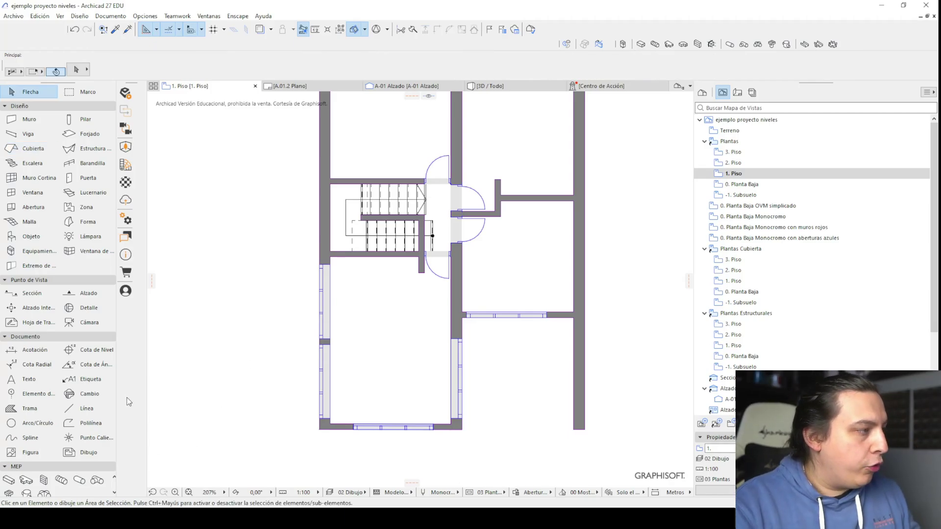
- Draw a single-plane rectangular roof over the house, with its pivot line along the plan's left outer wall and the slope rising towards the opposite side
left_click(32, 148)
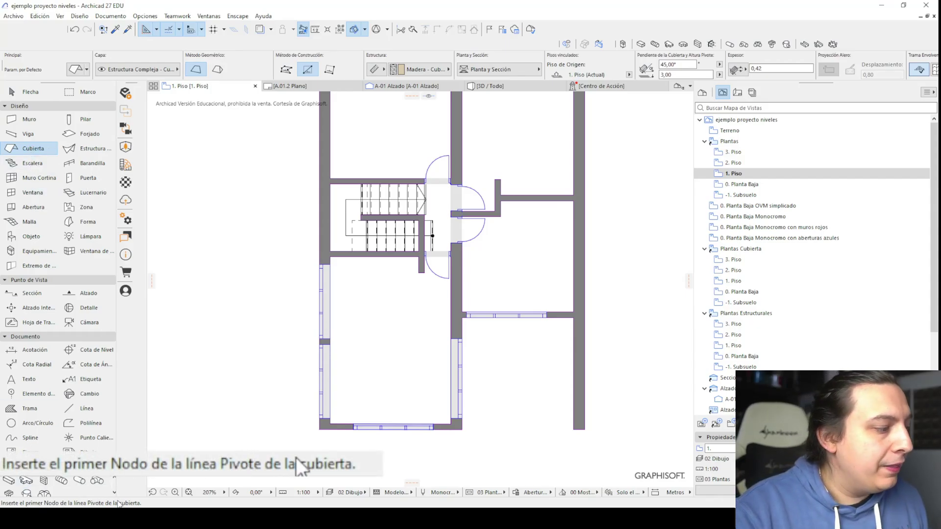
scroll(231, 426, "down", 2)
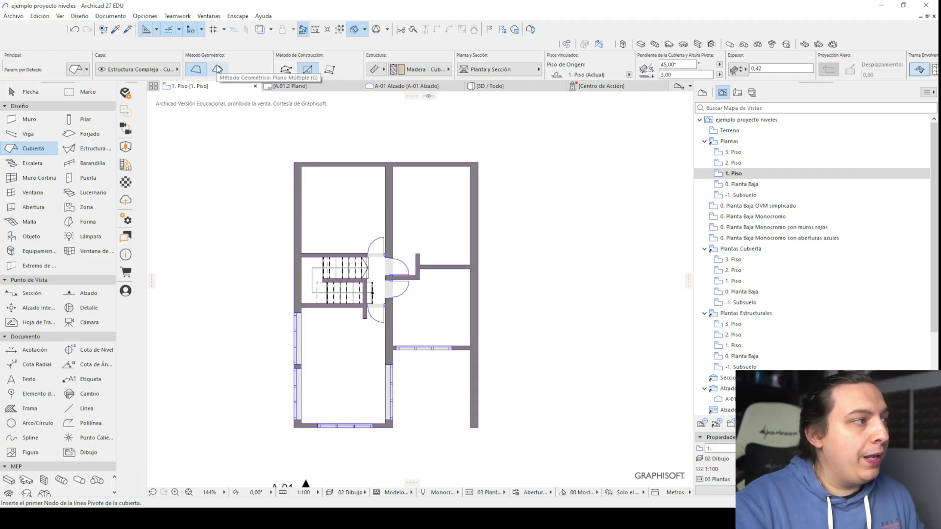
left_click(197, 75)
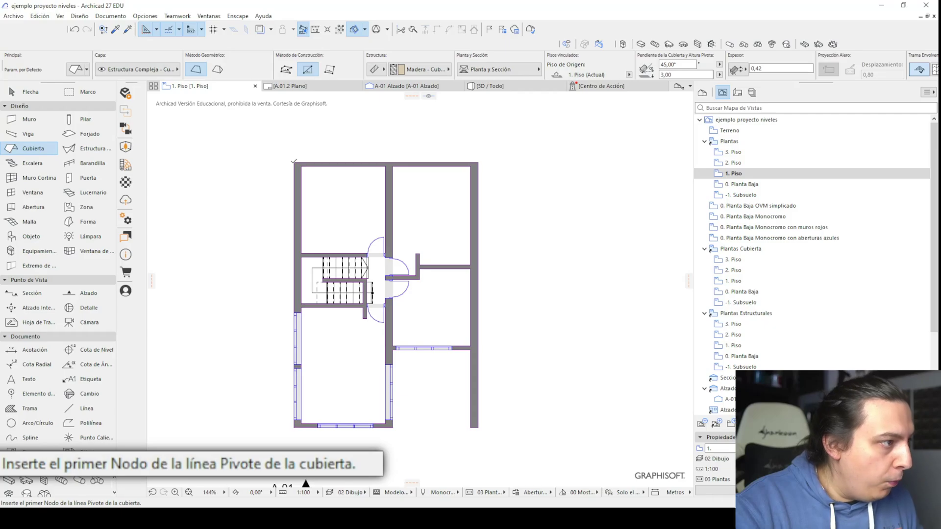
left_click(295, 162)
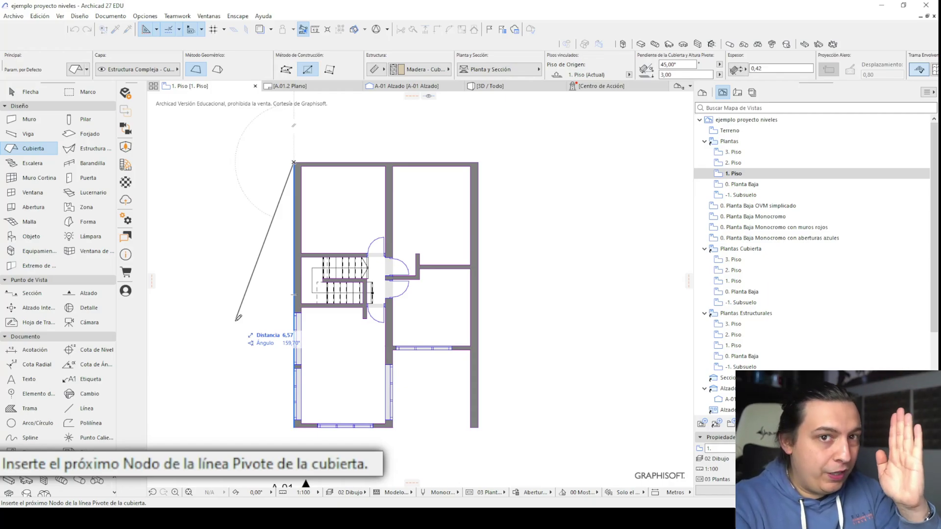
left_click(296, 426)
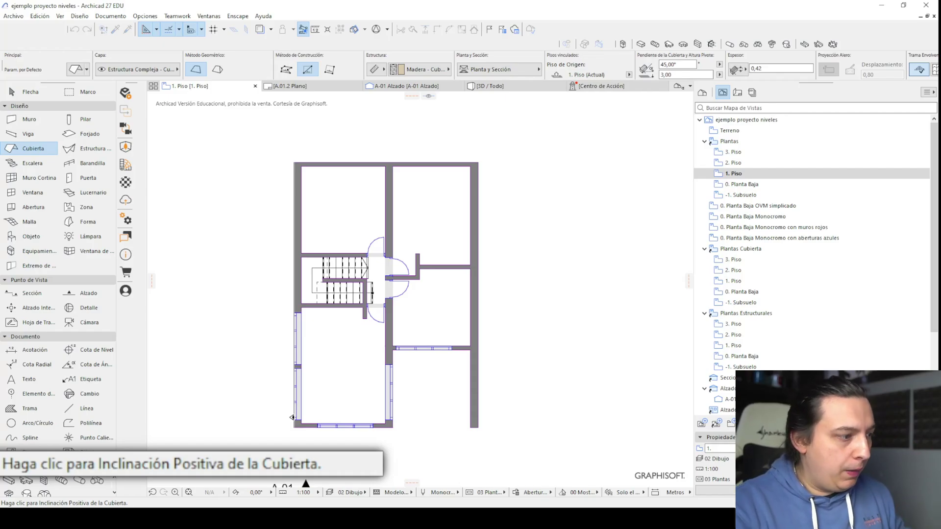
left_click(414, 407)
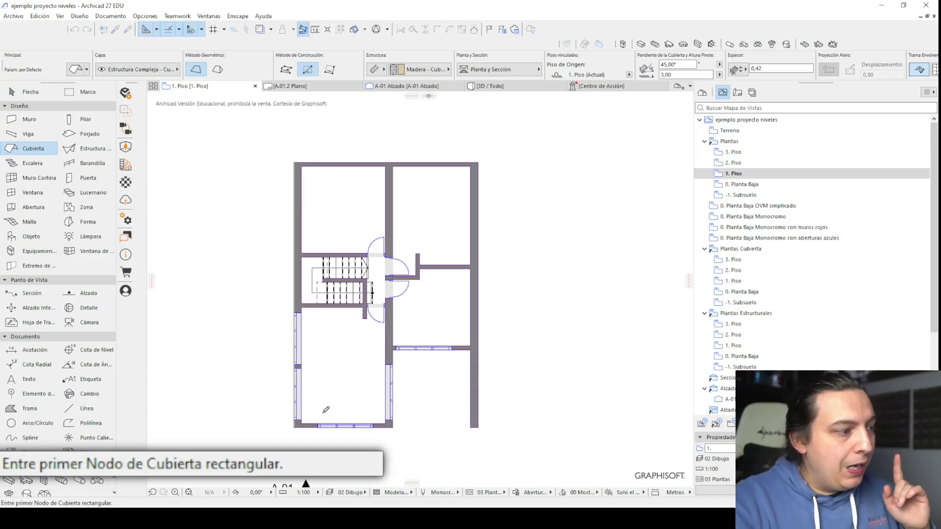
left_click(294, 427)
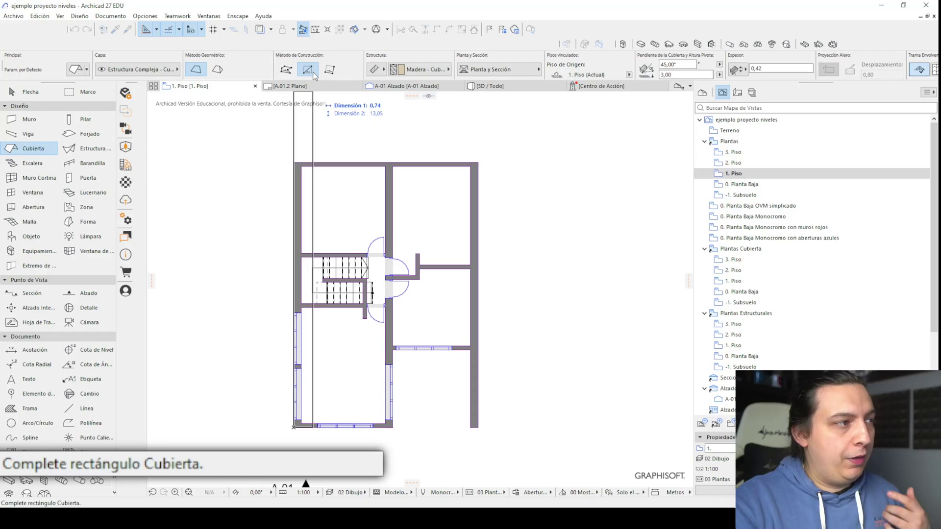
key("Escape")
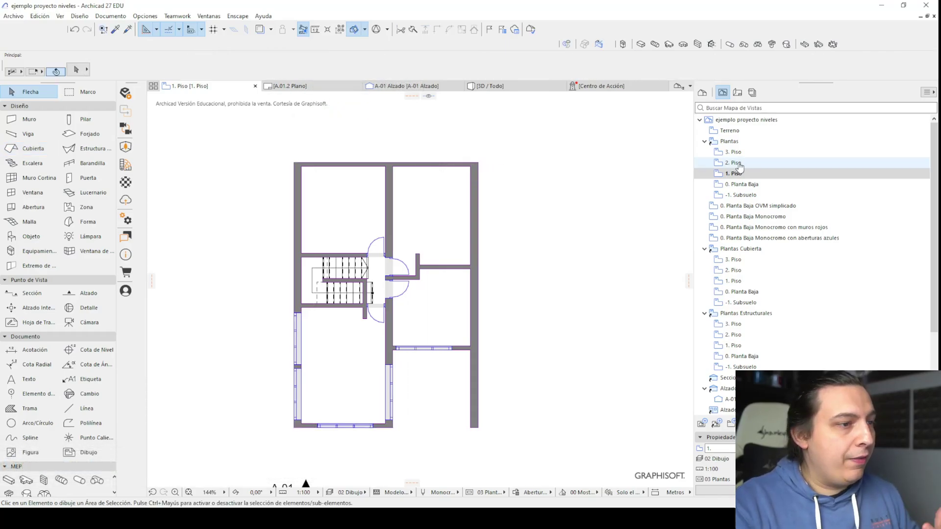
- Open the 2. Piso floor plan and turn on the trace reference beneath the new roof
double_click(734, 162)
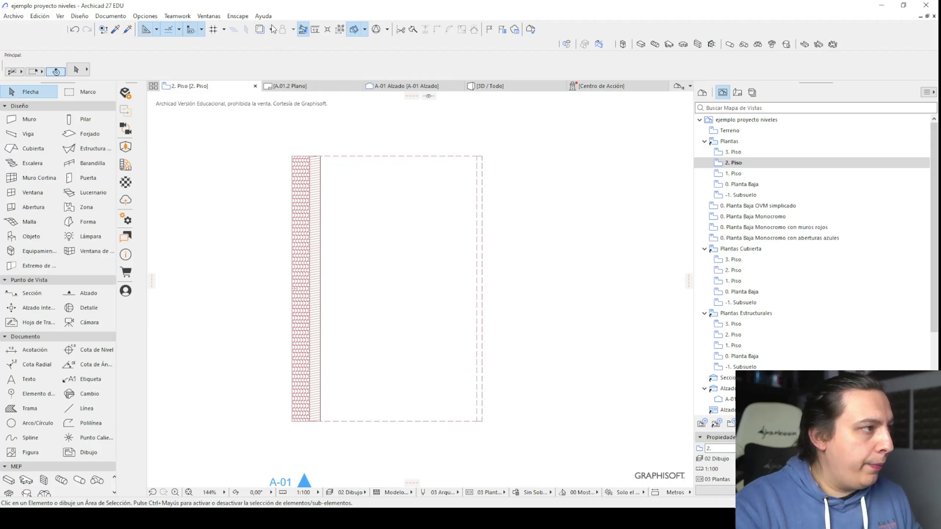
left_click(259, 29)
scroll(342, 253, "down", 2)
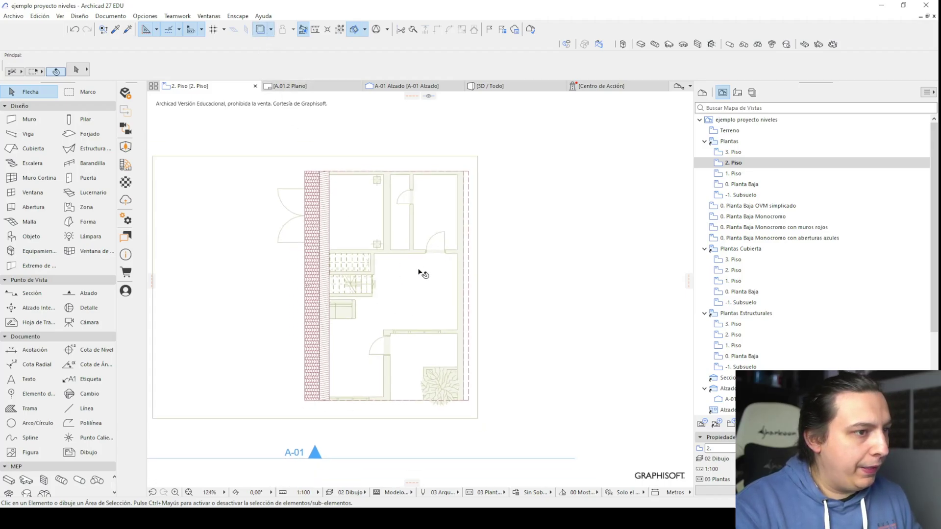
- Examine the new single-plane roof in the 2. Piso plan and from several sides in the 3D view
middle_click_drag(344, 291, 357, 265)
left_click(321, 283)
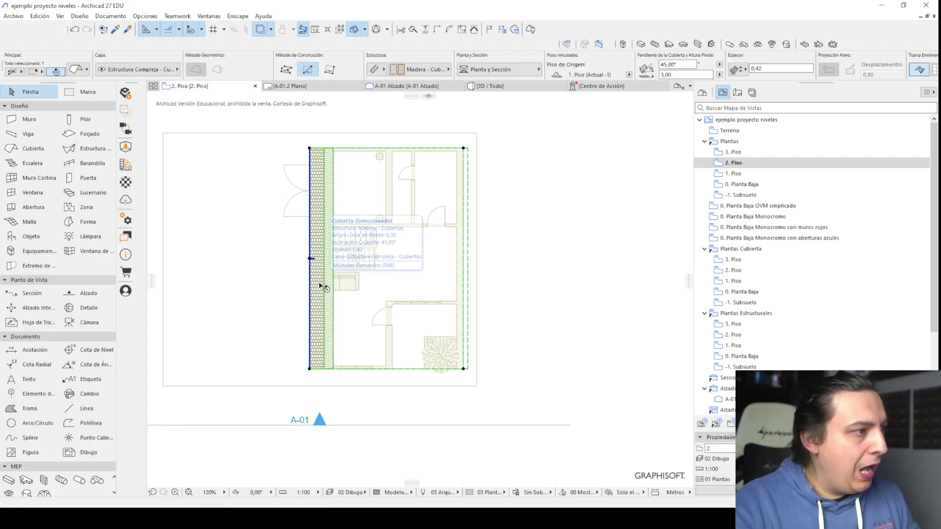
scroll(322, 283, "up", 2)
scroll(321, 314, "down", 2)
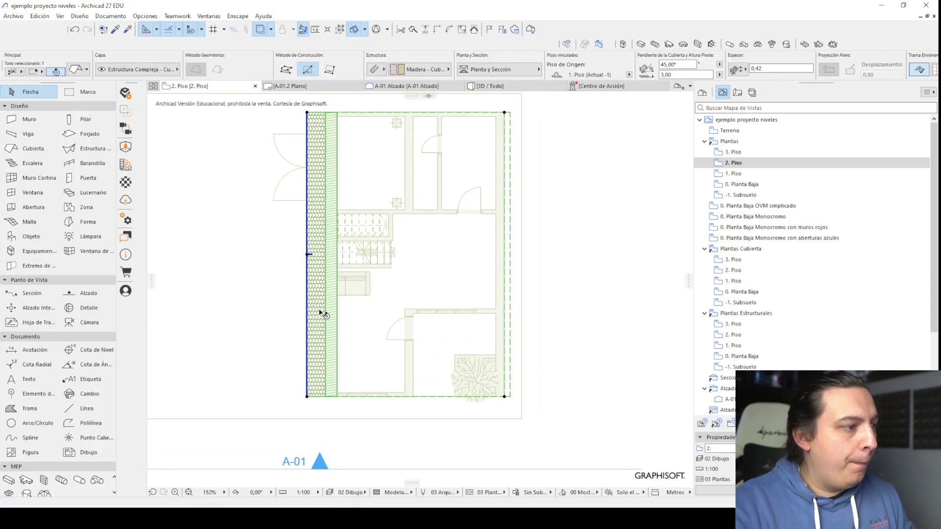
key("F3")
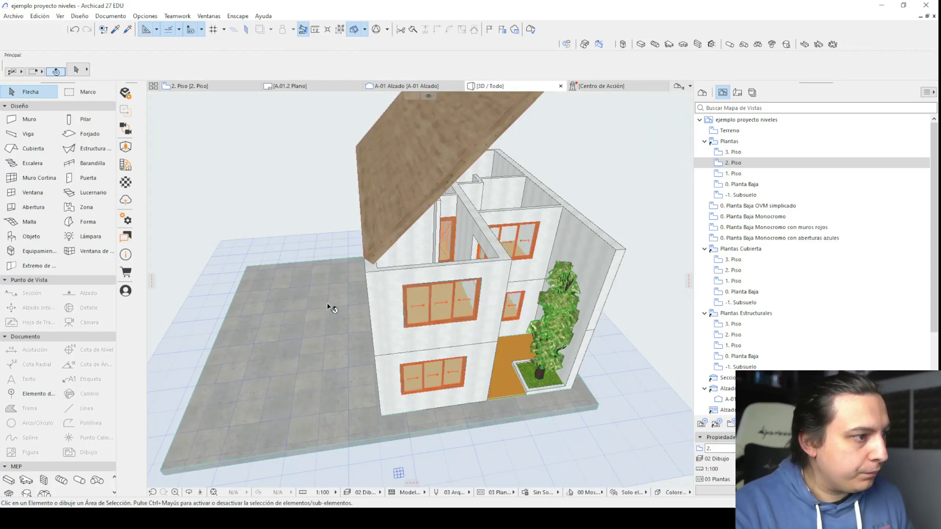
left_click_drag(410, 290, 373, 320)
scroll(376, 321, "up", 2)
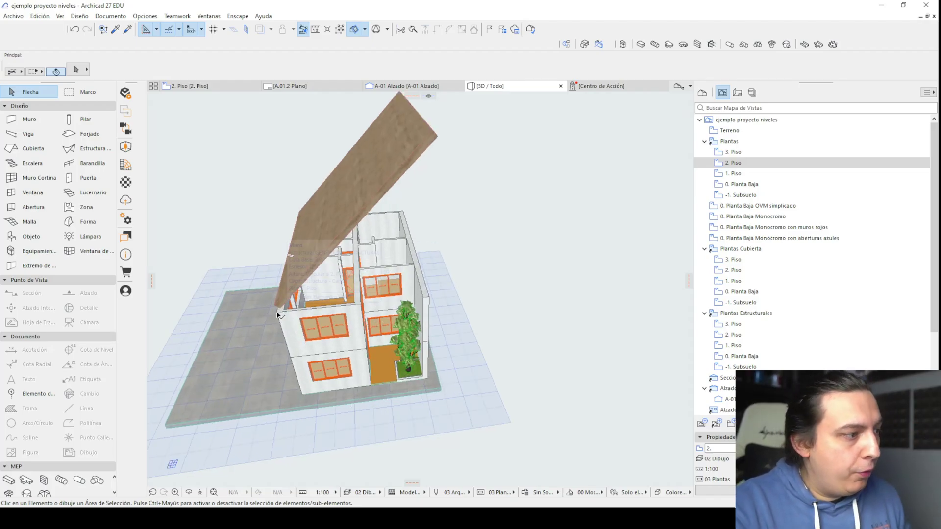
left_click_drag(461, 294, 343, 291)
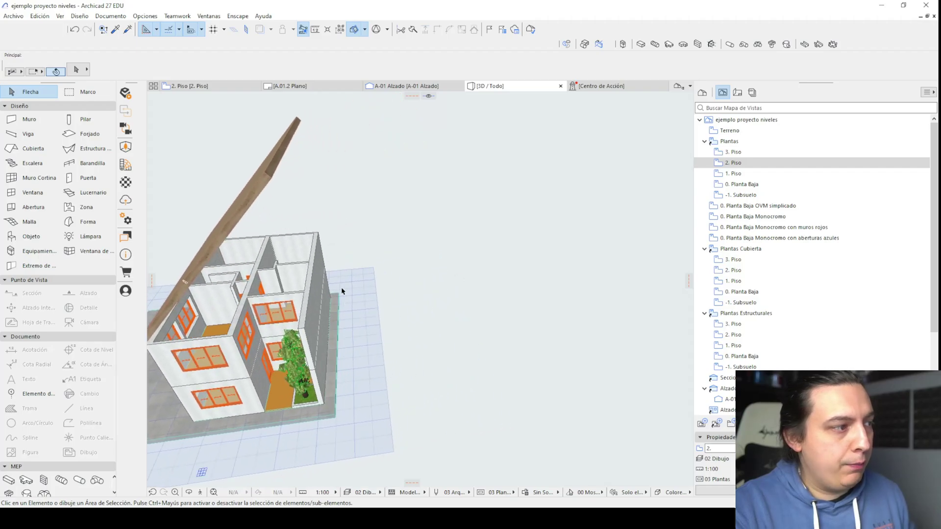
left_click_drag(301, 323, 427, 326)
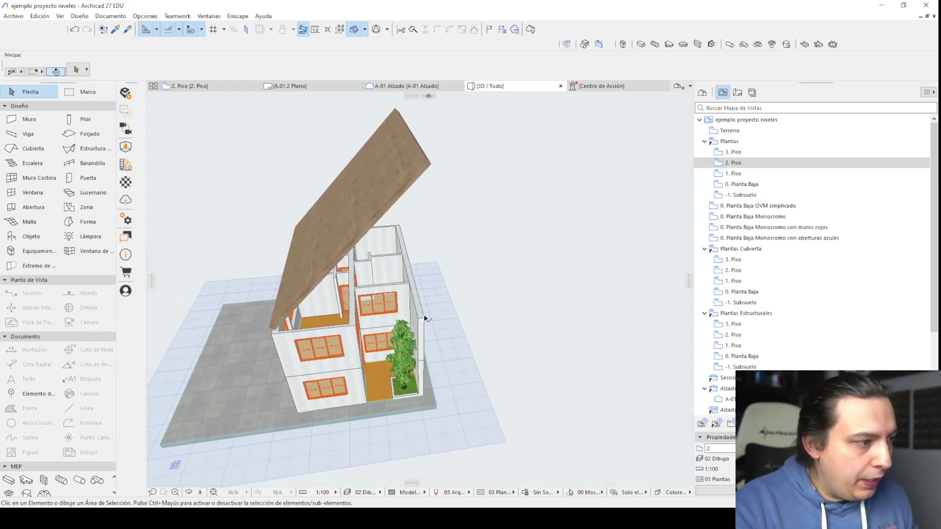
- Select the roof in the 3D view and set its slope to 30°
left_click(368, 235)
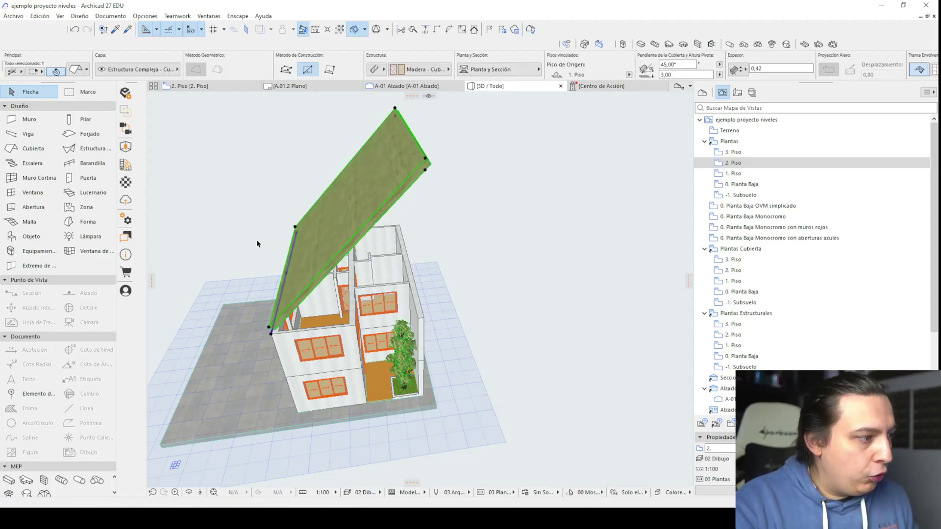
middle_click_drag(257, 244, 299, 245, "shift")
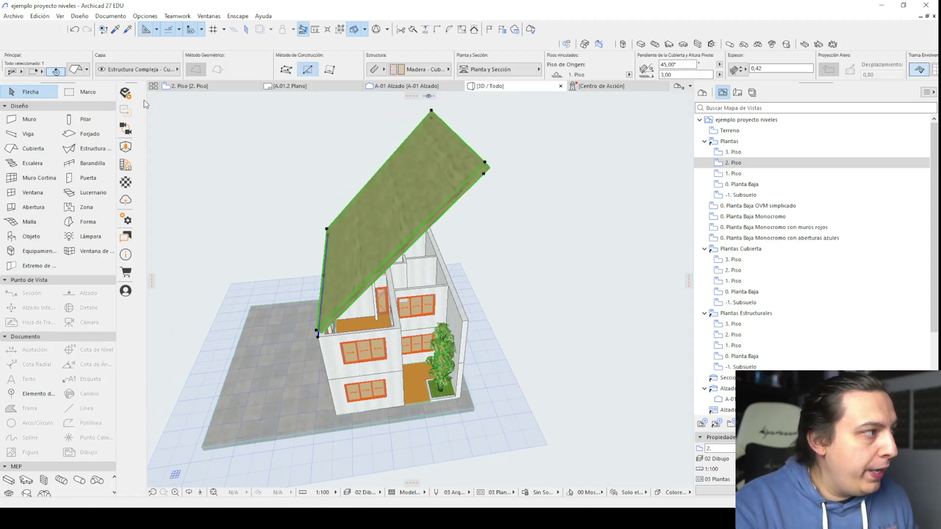
left_click(76, 69)
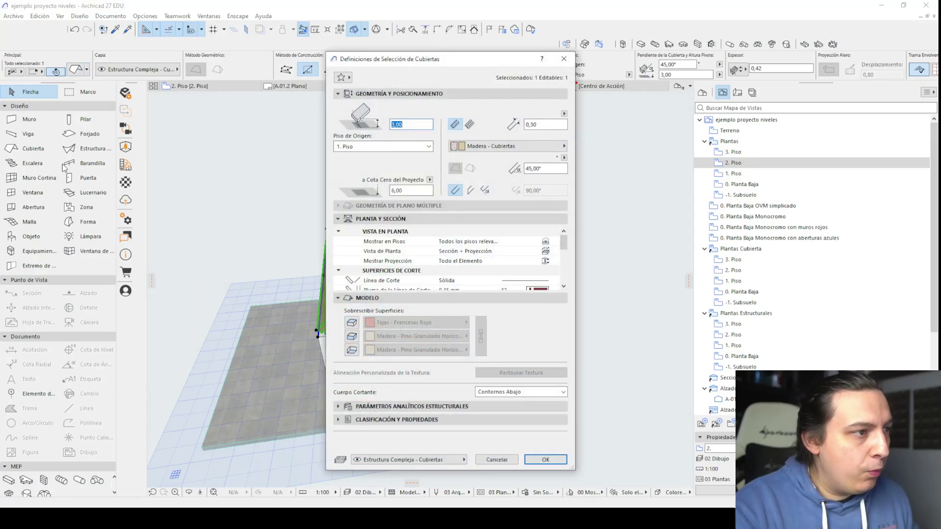
left_click(543, 169)
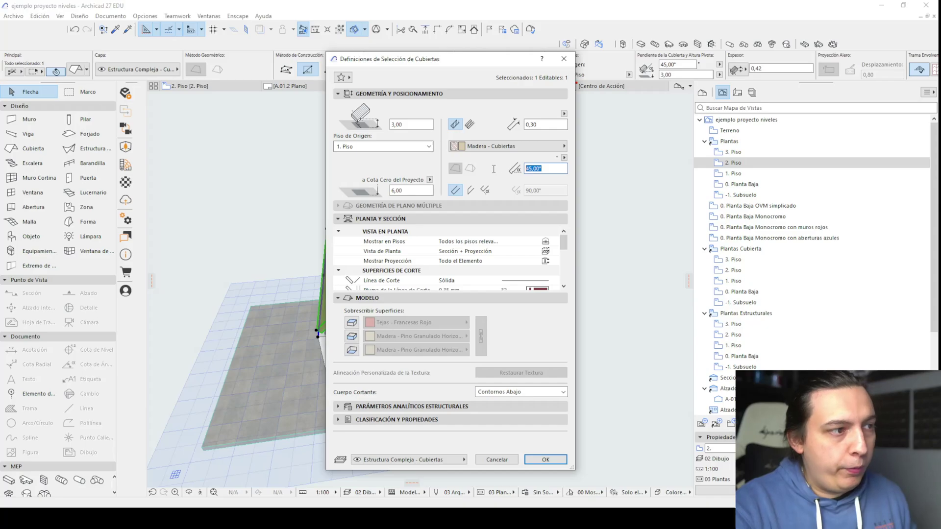
type("30")
key("Return")
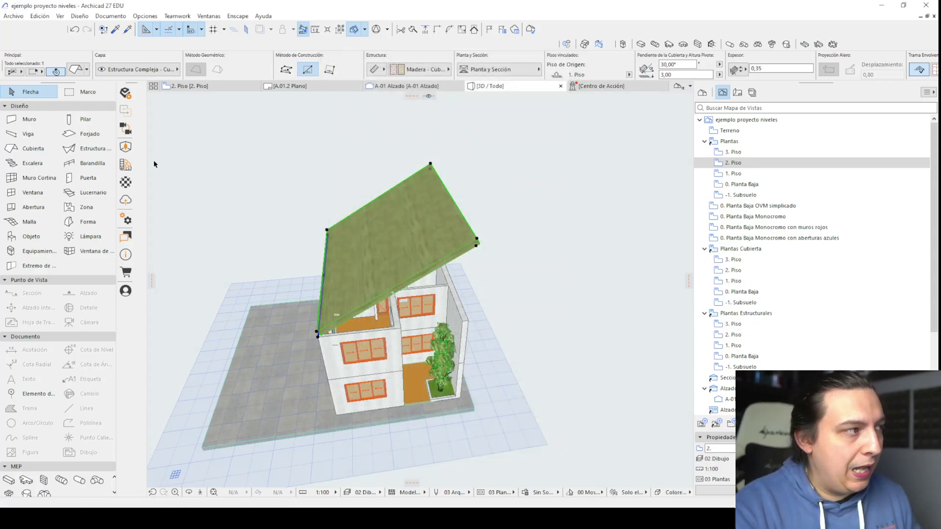
- Set the selected roof's slope to 0°
left_click(76, 69)
left_click(539, 168)
type("0")
key("Return")
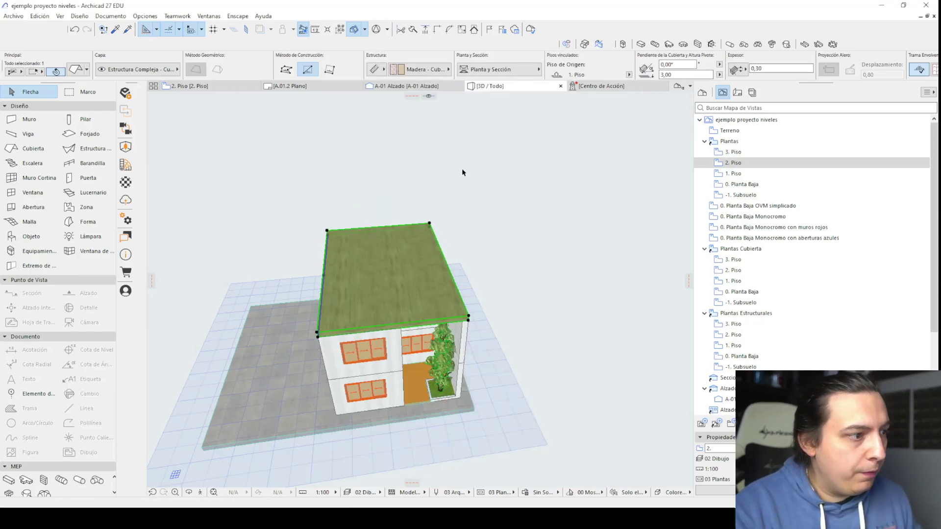
- Subtract a rectangle from the roof's front corner above the tree patio, from the front edge back to the recessed facade
scroll(430, 330, "up", 2)
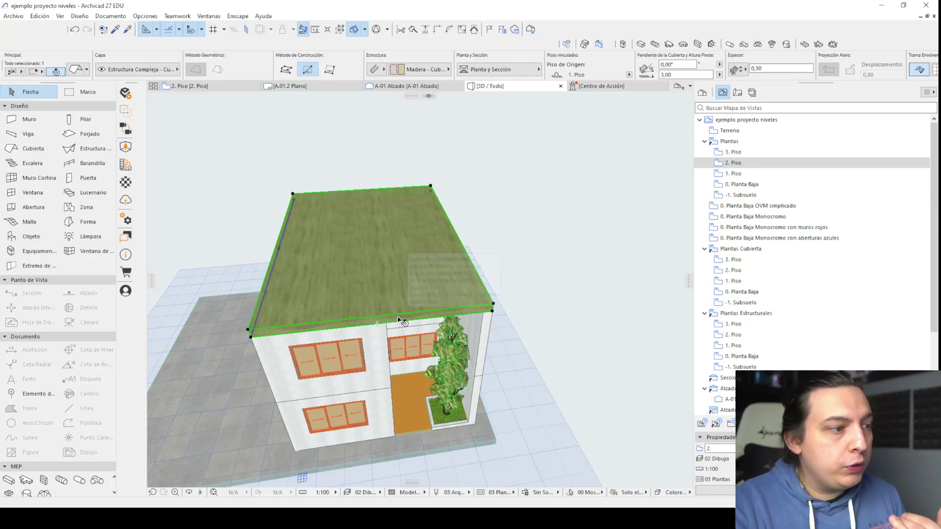
left_click(494, 305)
left_click(578, 362)
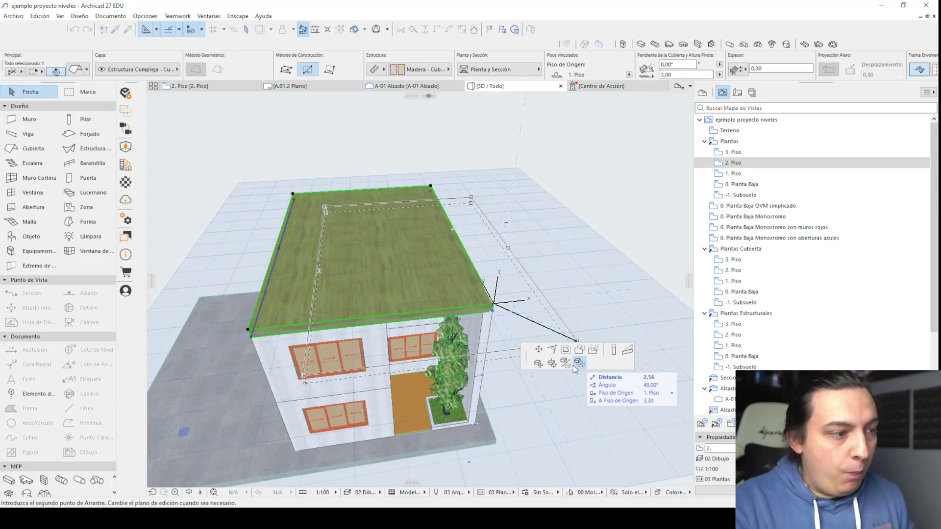
left_click(593, 351)
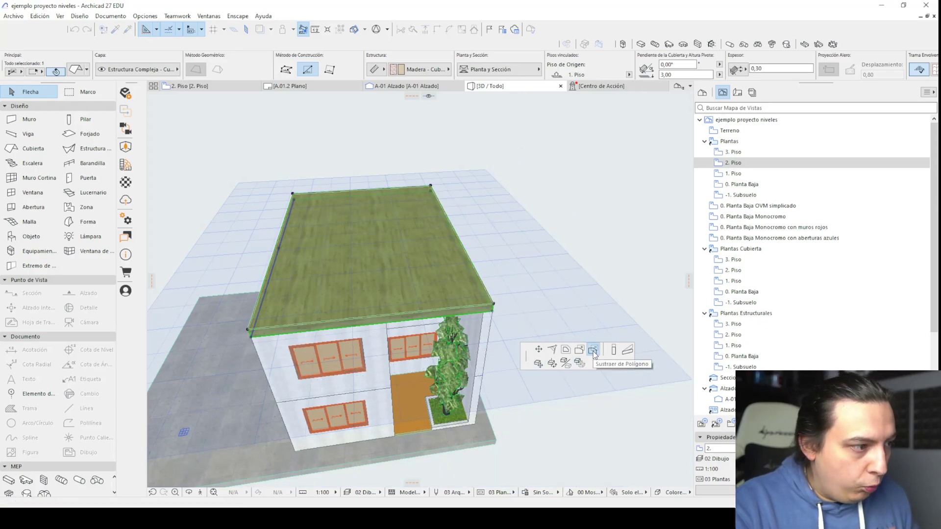
left_click(386, 314)
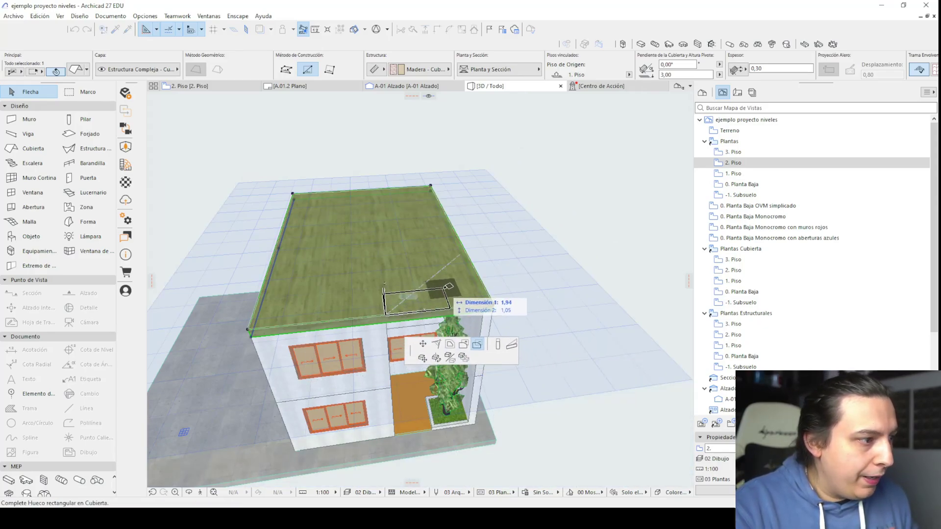
left_click(483, 256)
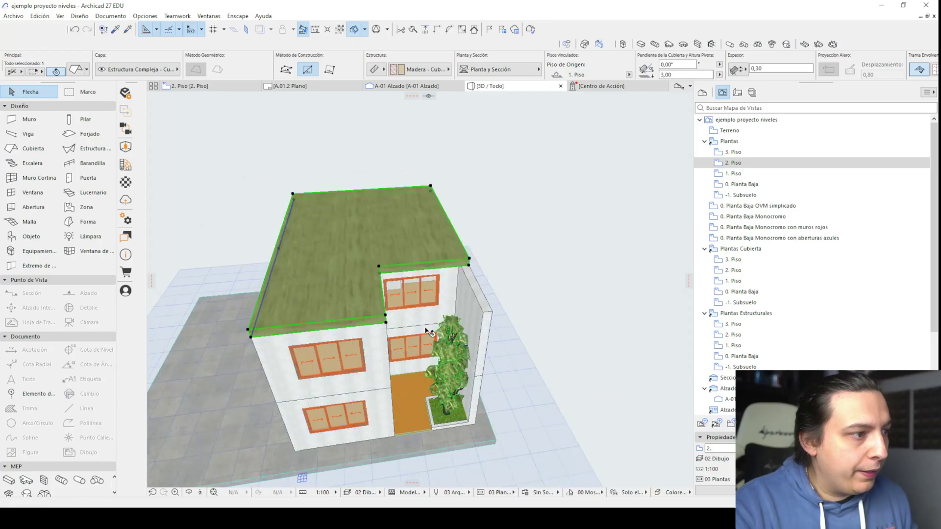
key("Escape")
middle_click_drag(429, 332, 335, 256, "shift")
scroll(335, 256, "up", 4)
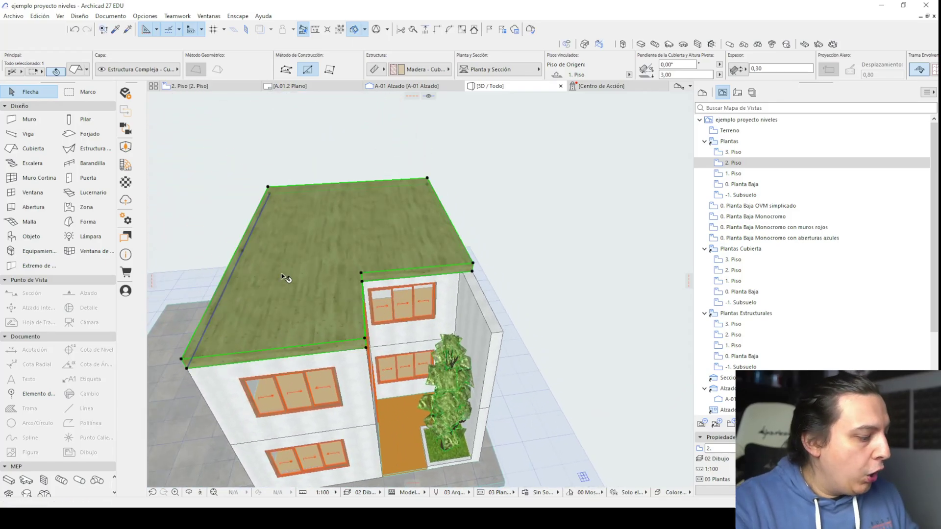
- Undo the rectangular cutout in the roof and set the roof's slope to 10°
key("Escape")
left_click(303, 267)
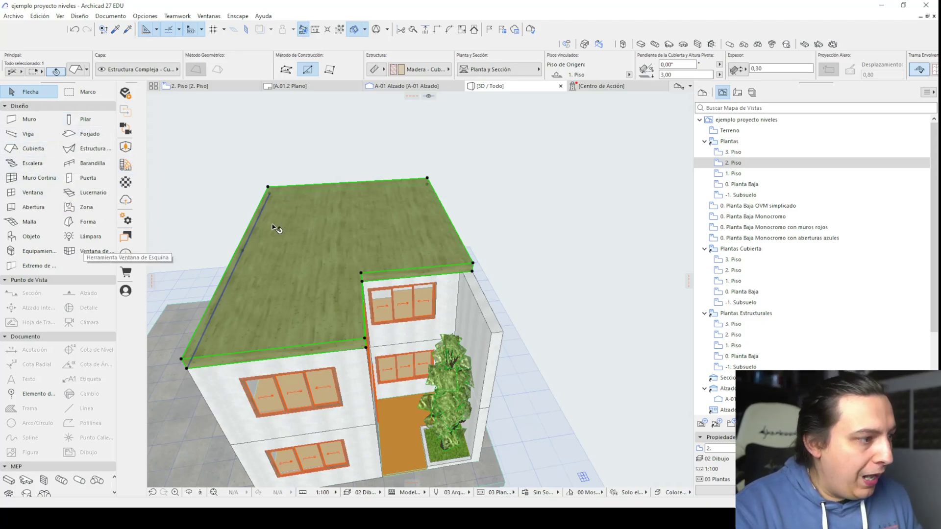
key("ctrl+z")
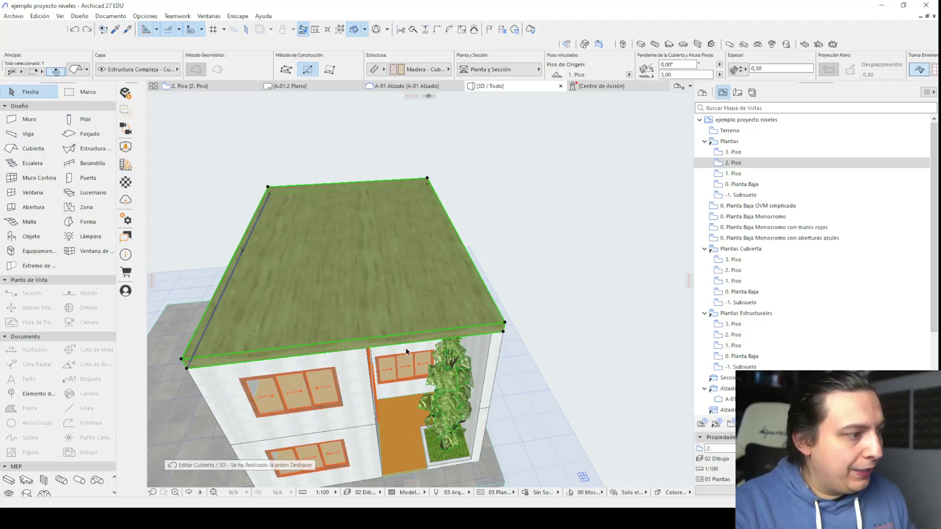
left_click(76, 69)
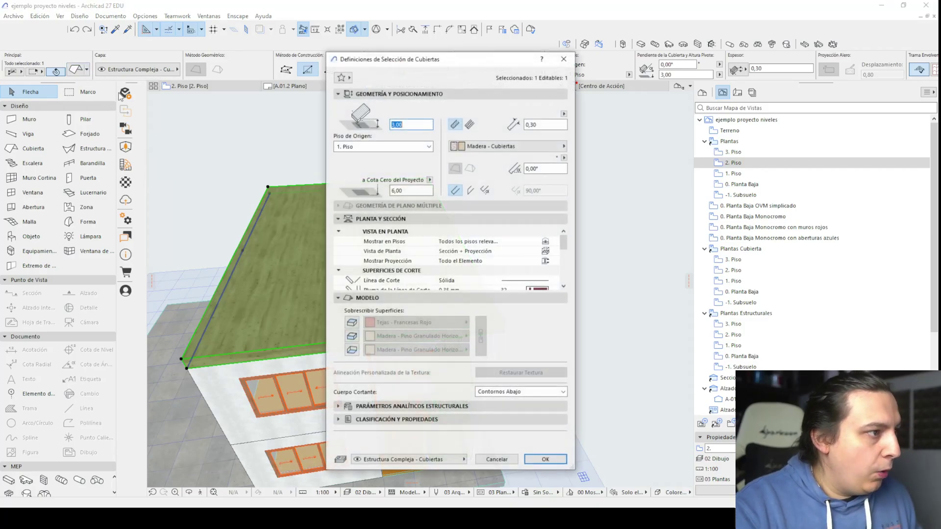
left_click(534, 169)
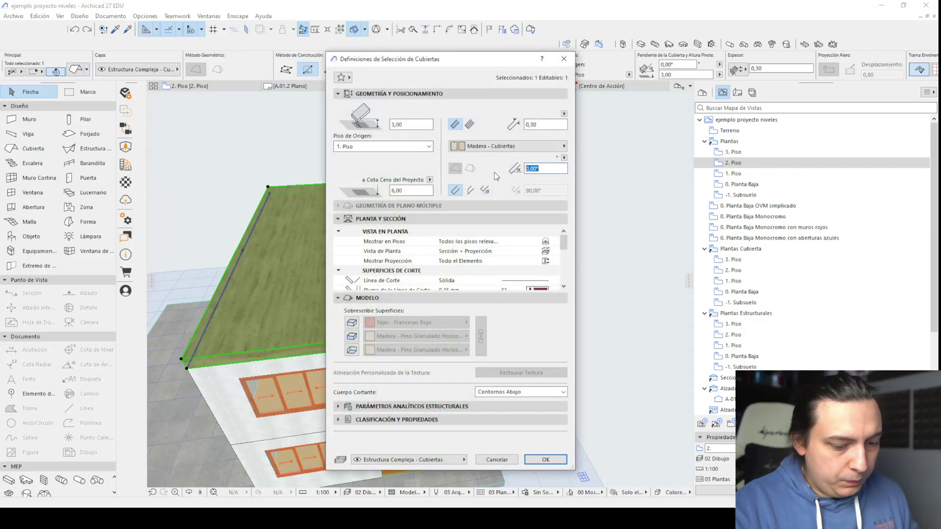
type("10")
key("Return")
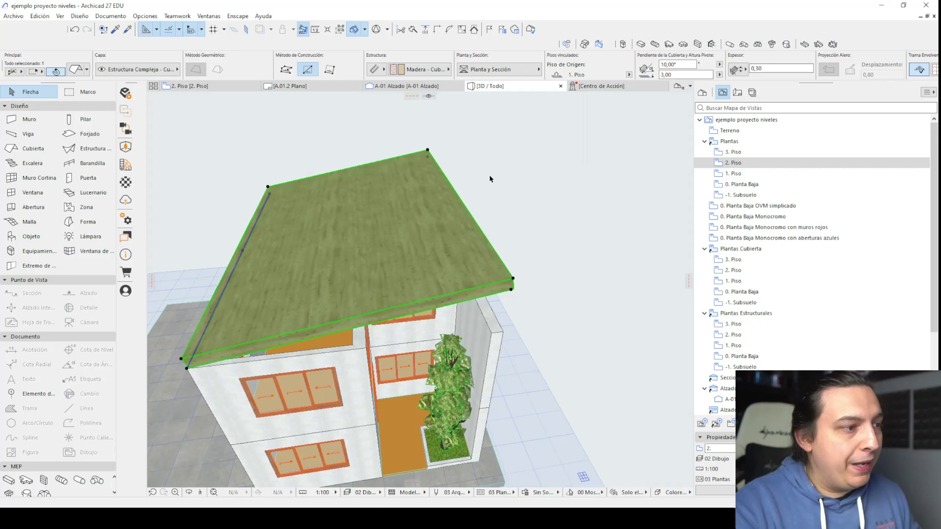
- Delete the single-plane sloped roof from the house in the 3D view
middle_click_drag(423, 323, 389, 205, "shift")
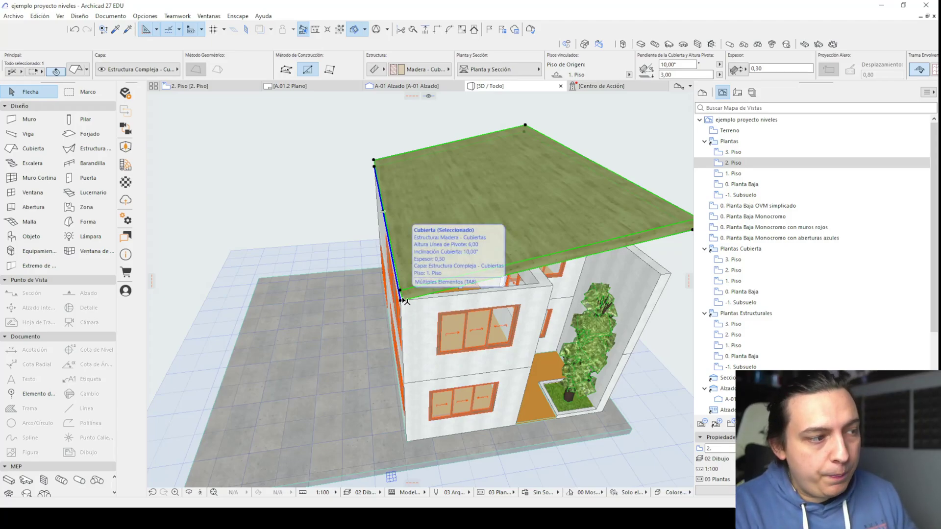
middle_click_drag(400, 275, 346, 292, "shift")
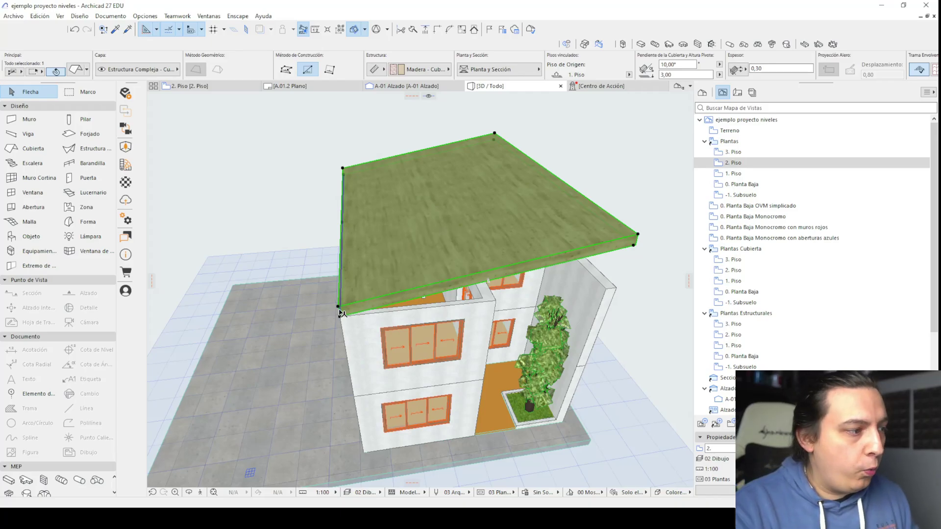
key("ctrl+z")
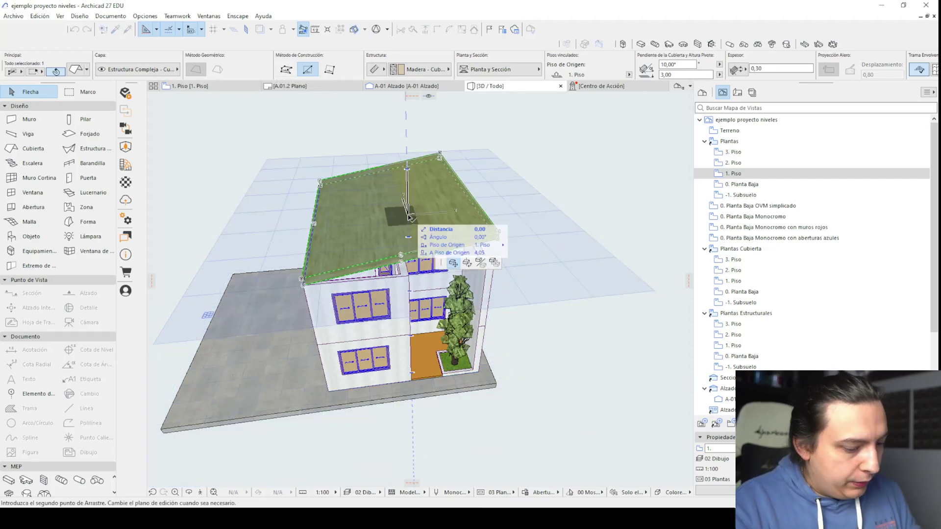
key("Delete")
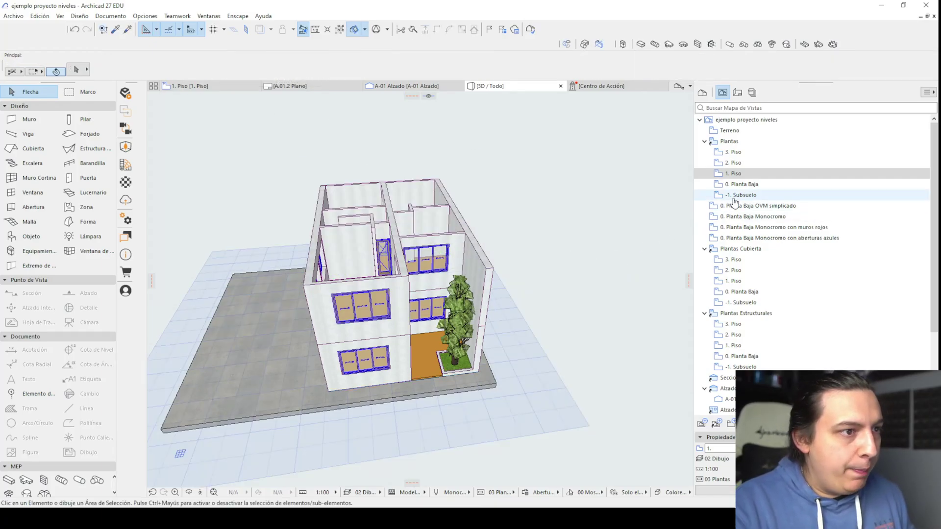
- On the 2. Piso plan, draw a single-plane roof's pivot line along the central wall, rising toward the side with the stairs
double_click(735, 162)
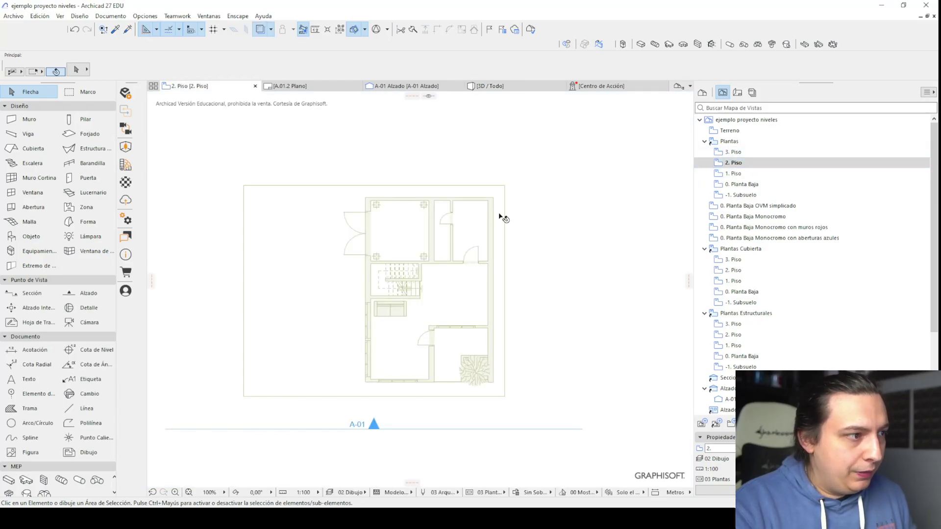
scroll(391, 198, "up", 3)
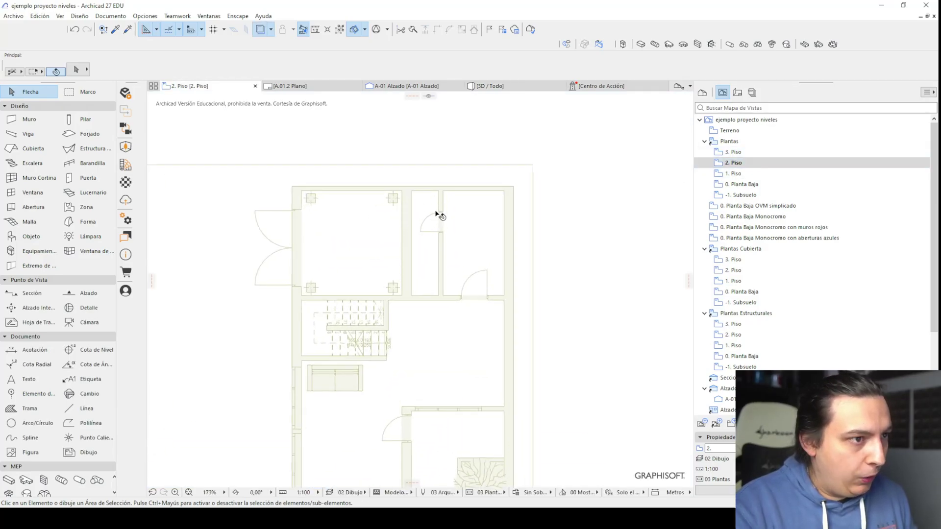
scroll(368, 205, "down", 2)
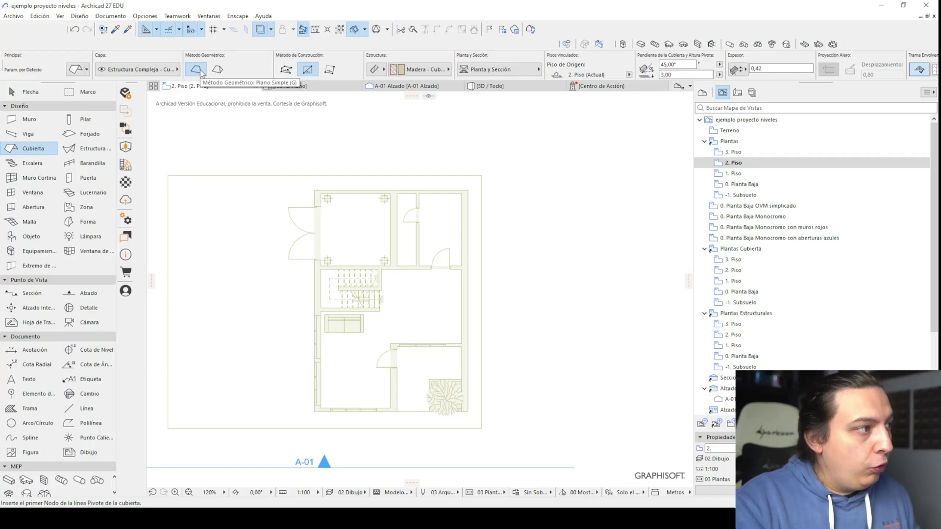
left_click(394, 190)
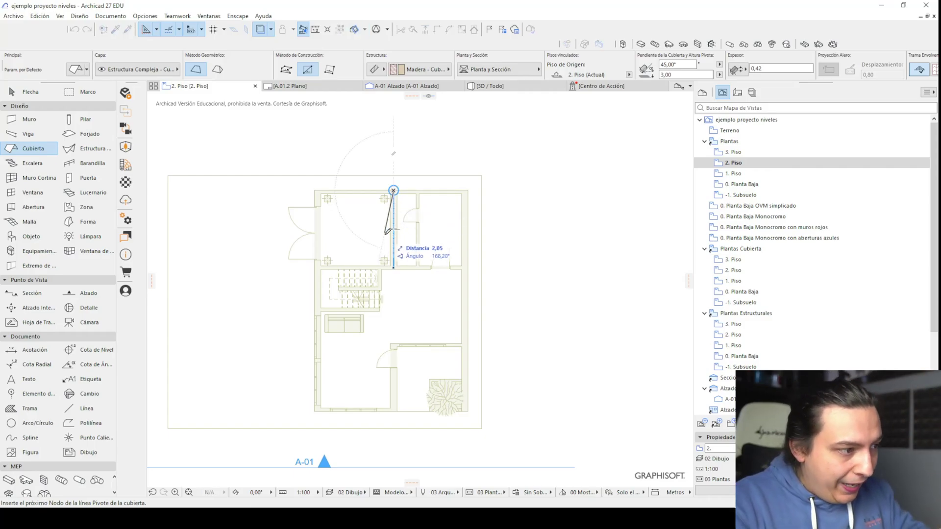
scroll(398, 412, "up", 3)
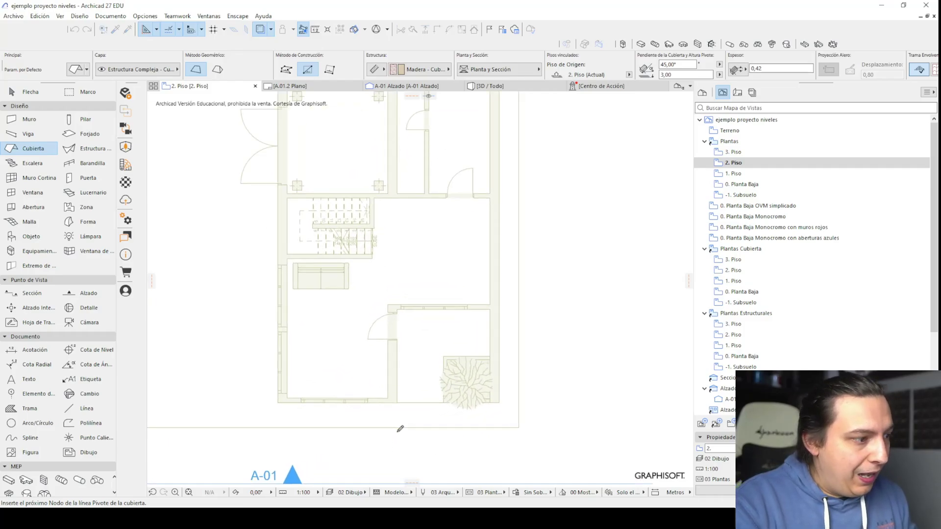
left_click(393, 397)
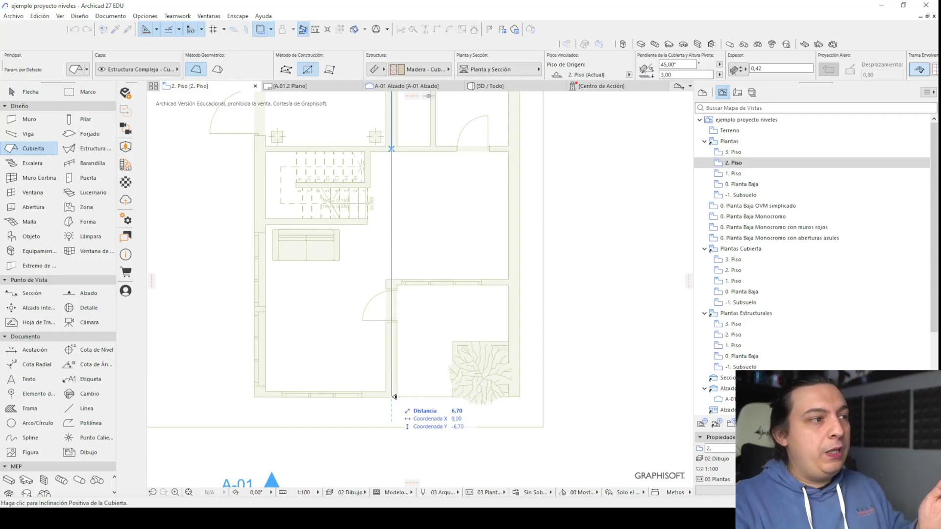
scroll(394, 397, "down", 2)
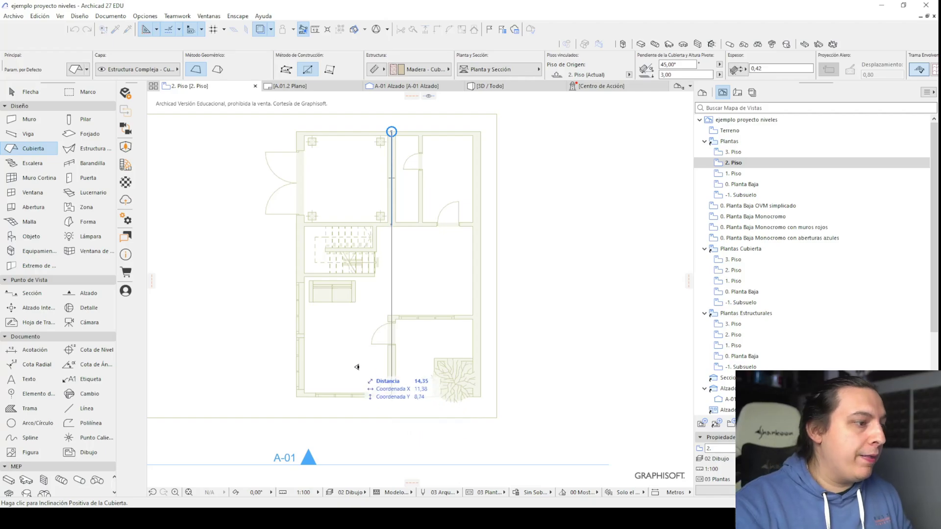
left_click(316, 352)
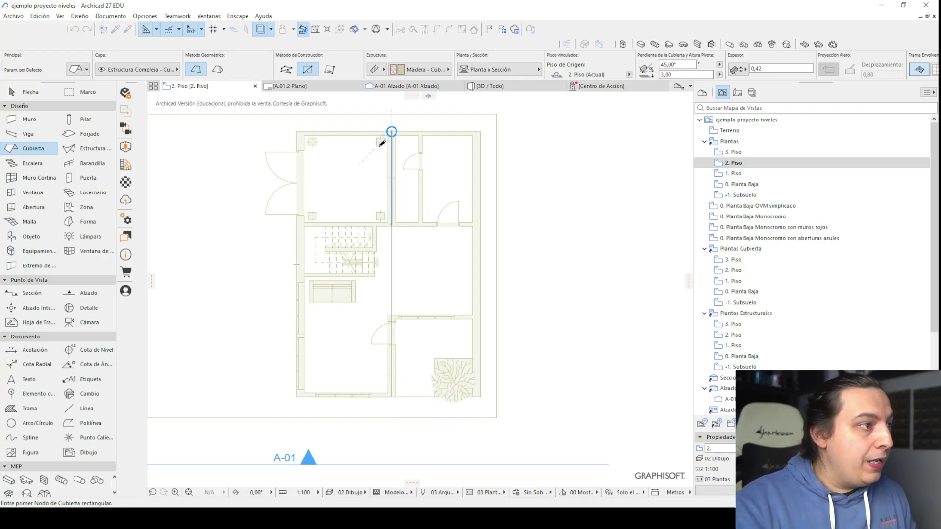
- Outline the roof plane as a rectangle from the pivot line's rear end to the outer front corner beside the tree patio
left_click(391, 131)
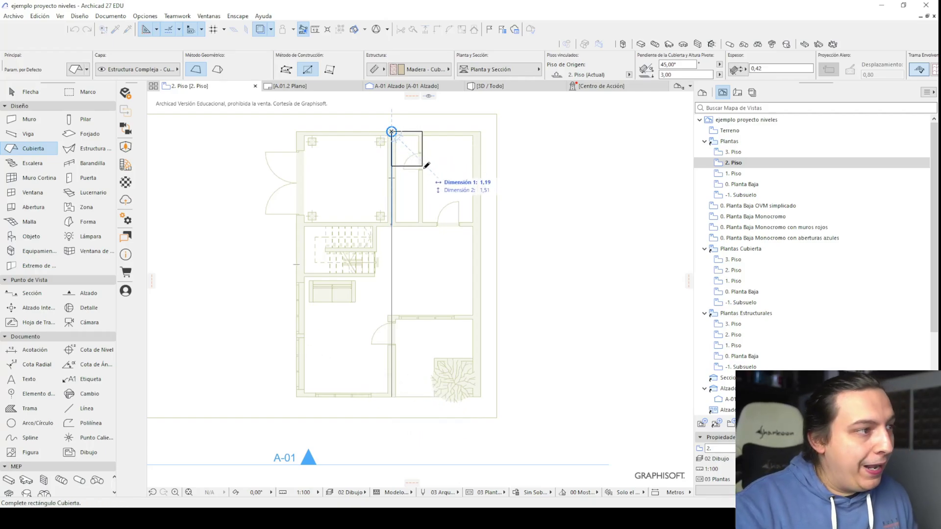
left_click(481, 396)
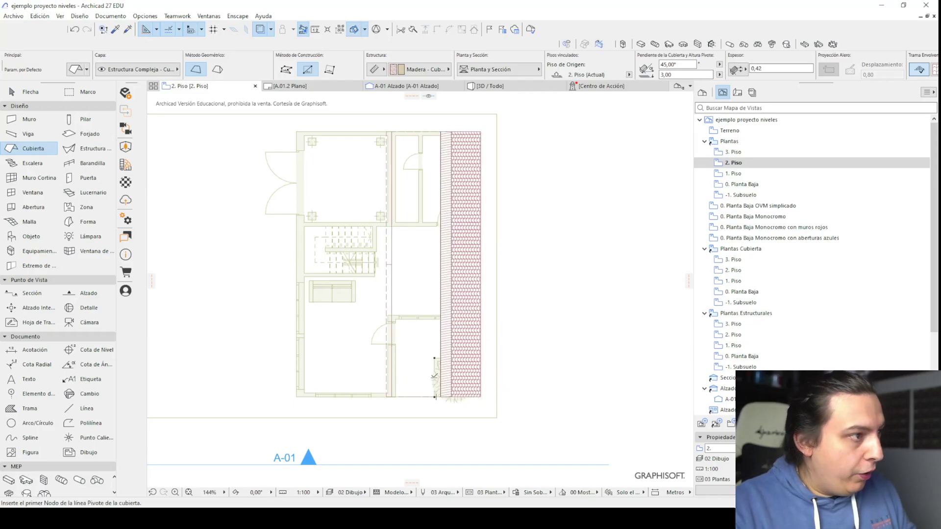
key("Escape")
- In the 3D view, mirror a copy of the roof plane about its upper edge to form a gable over the house
key("F3")
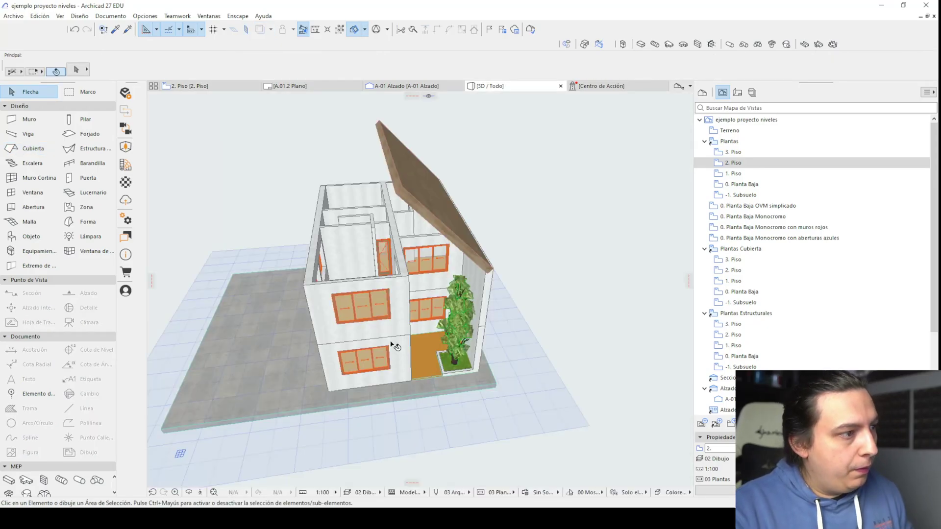
left_click(426, 221)
middle_click_drag(426, 221, 362, 240, "shift")
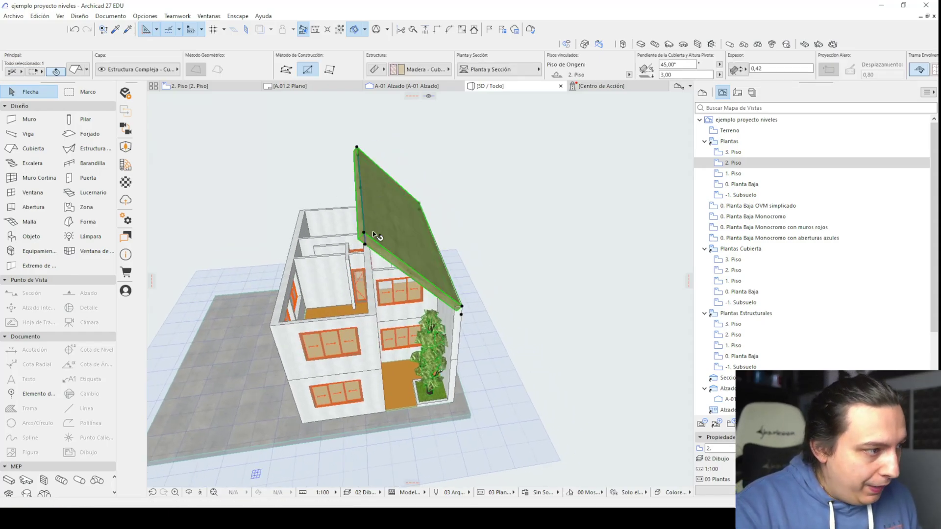
key("Escape")
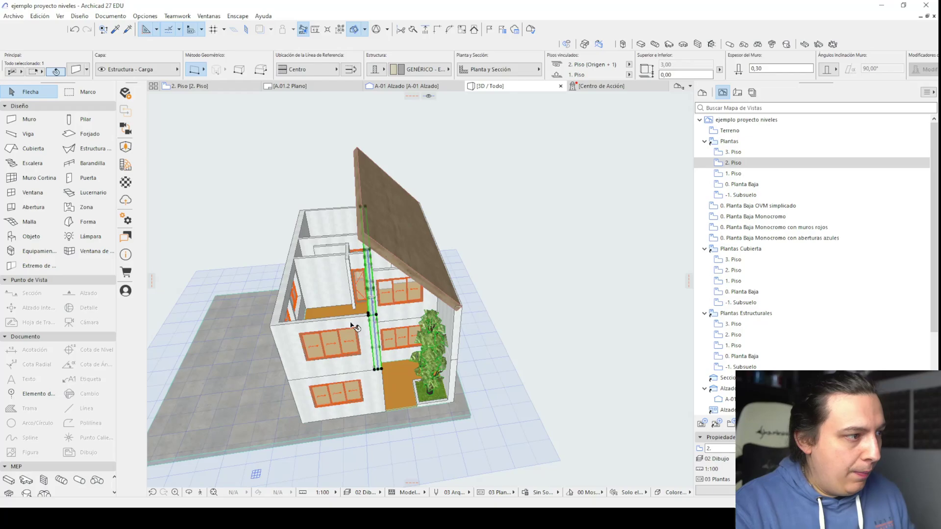
left_click(401, 256)
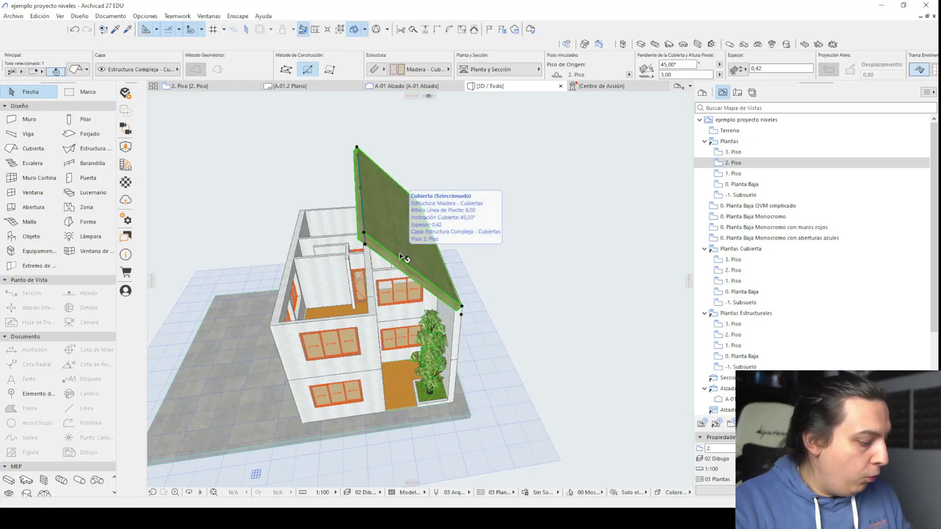
left_click(365, 235)
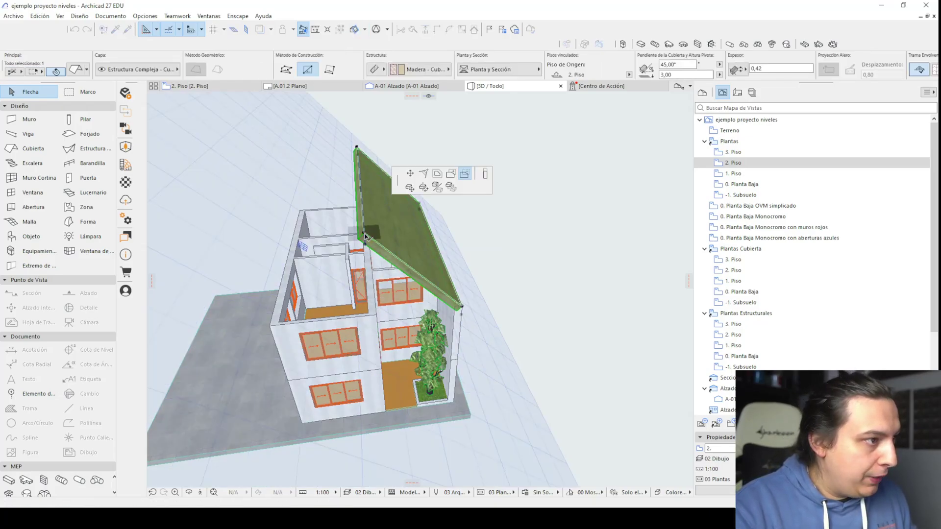
left_click(437, 187)
middle_click_drag(437, 187, 360, 280, "shift")
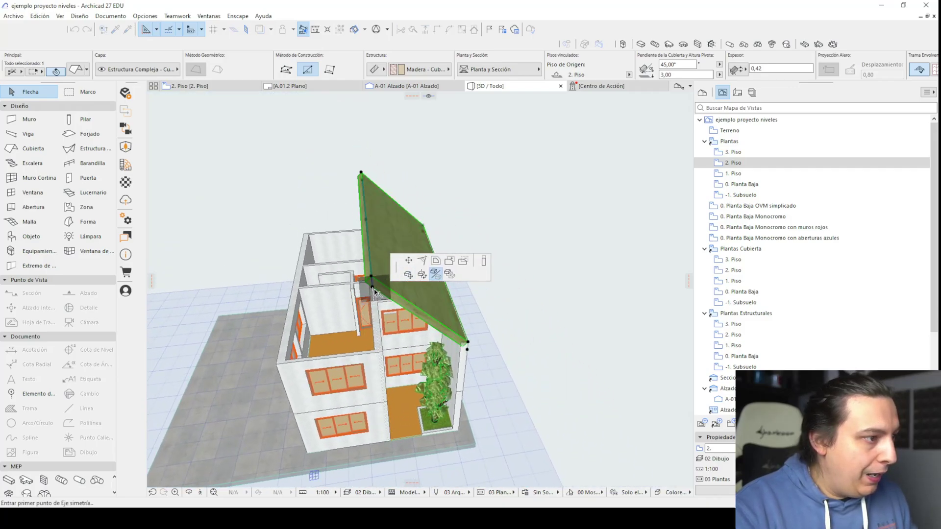
left_click(373, 287)
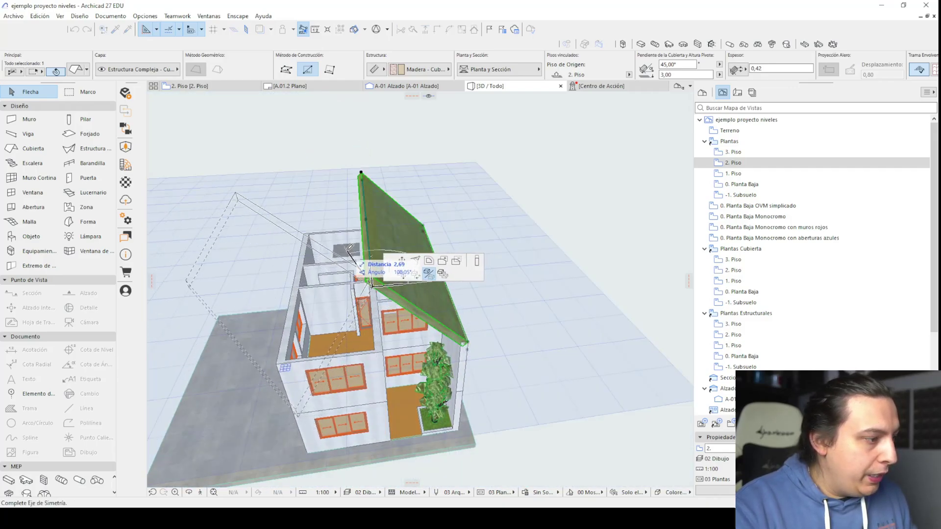
key("ctrl")
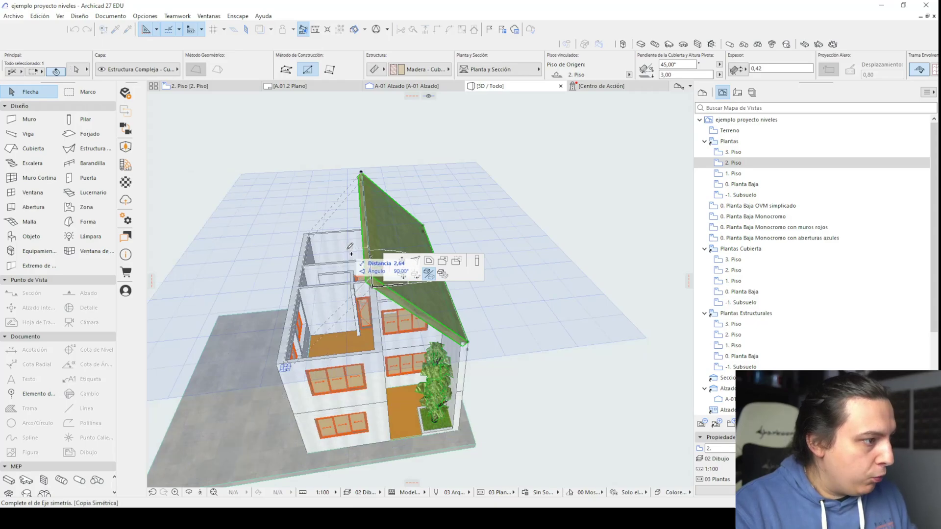
left_click(362, 172)
key("Escape")
- Examine how the two mirrored roof planes meet at the ridge and sit on the walls from both sides
middle_click_drag(343, 303, 299, 308, "shift")
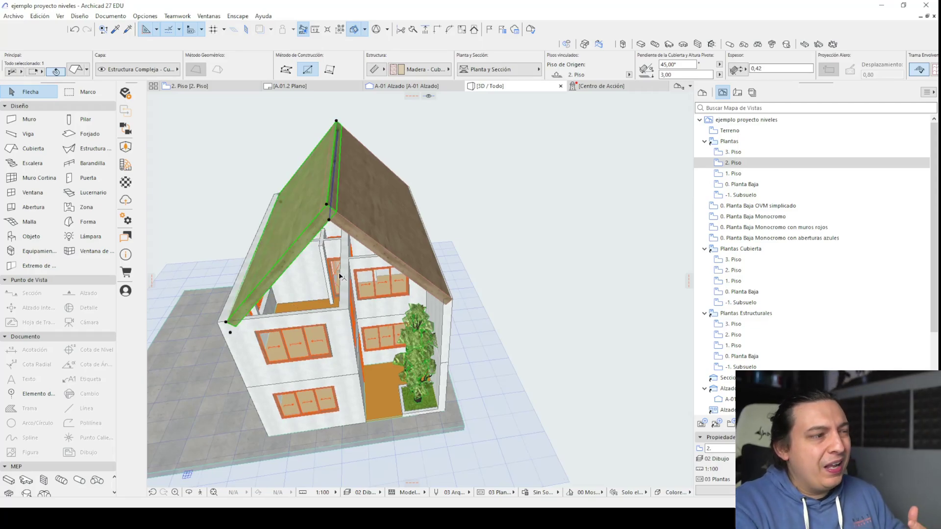
middle_click_drag(338, 295, 377, 280, "shift")
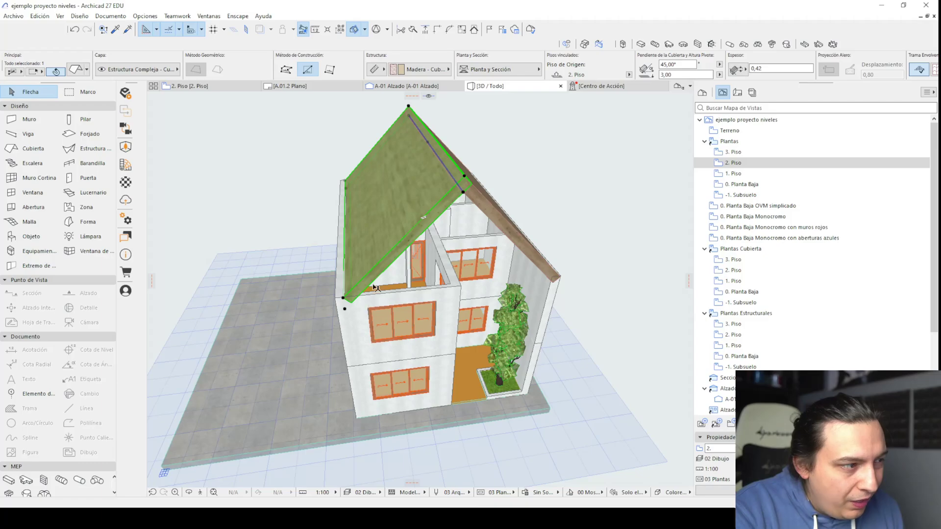
key("Escape")
mouse_move(362, 267)
middle_mouse_down("shift")
mouse_move(371, 253)
mouse_move(369, 266)
middle_mouse_up("shift")
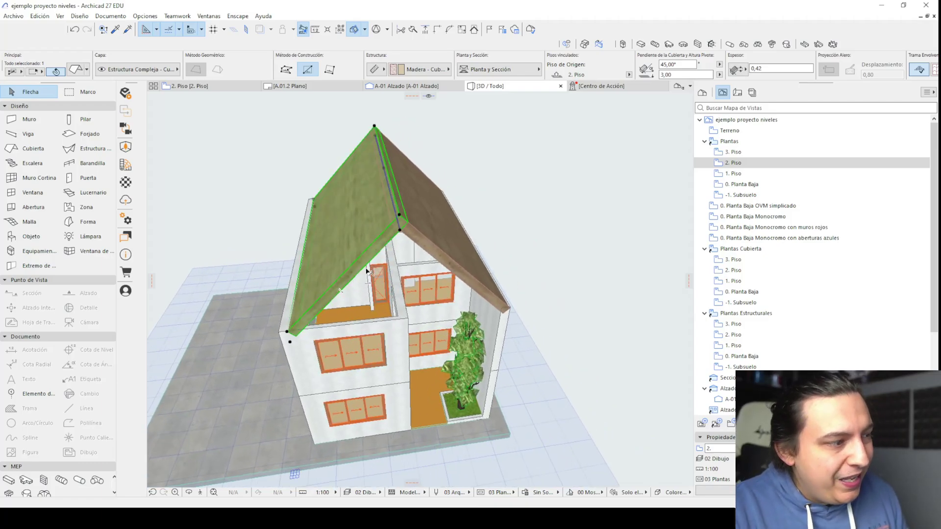
middle_click_drag(335, 294, 243, 313, "shift")
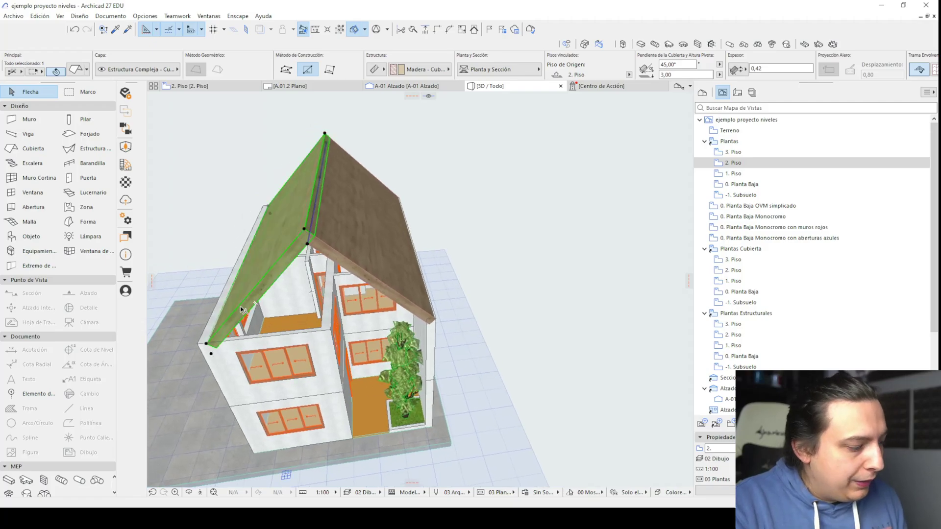
key("Escape")
middle_click_drag(244, 314, 346, 293, "shift")
left_click(348, 272)
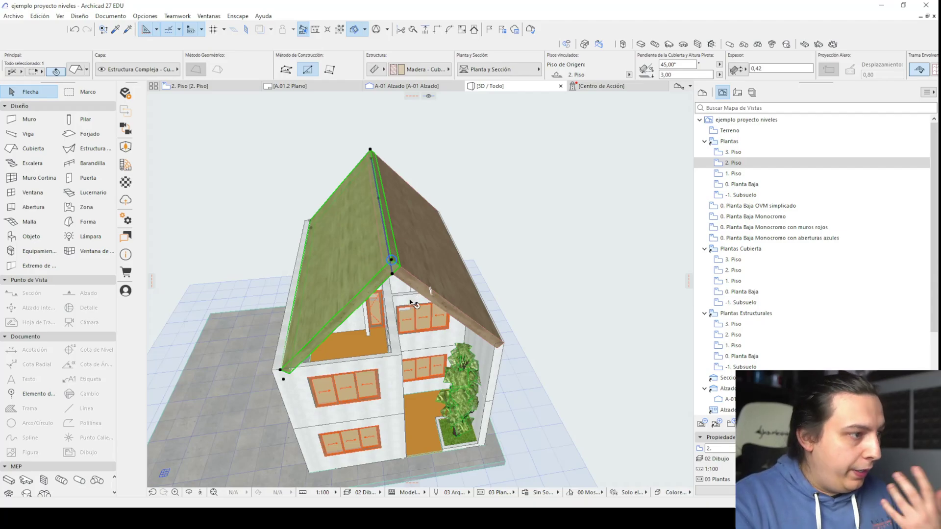
- Delete both planes of the gable roof in the 3D view
left_click(444, 293)
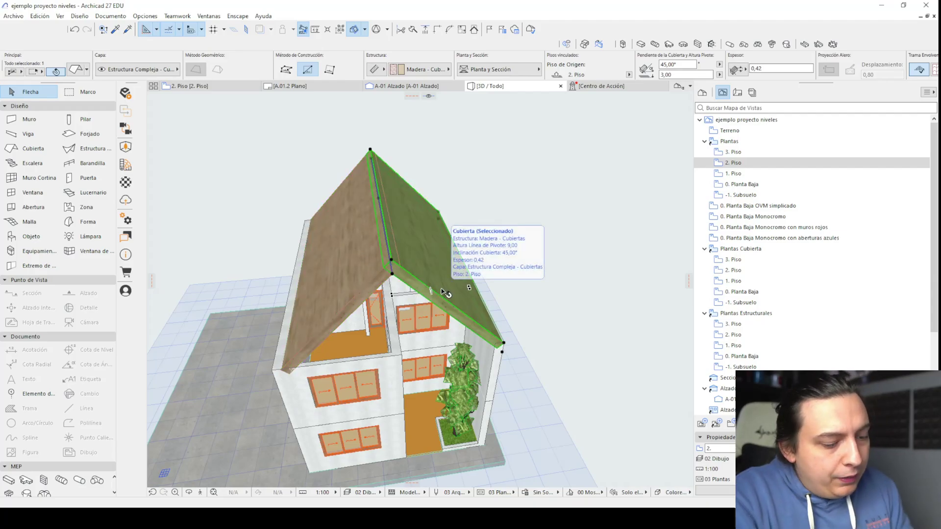
key("Delete")
left_click(363, 301)
key("Delete")
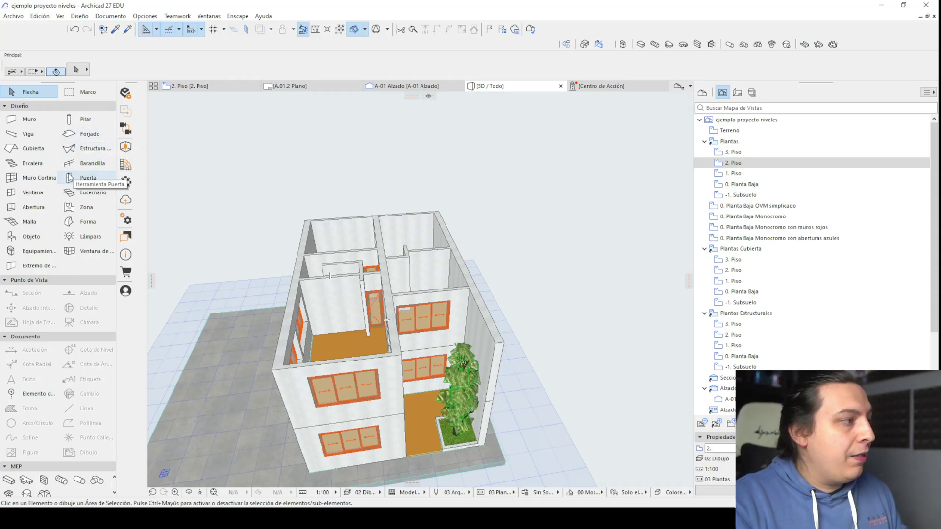
- On the 2. Piso plan, draw a multi-plane roof with the rectangular 2/4-slope method between the house's diagonally opposite outer corners
left_click(31, 152)
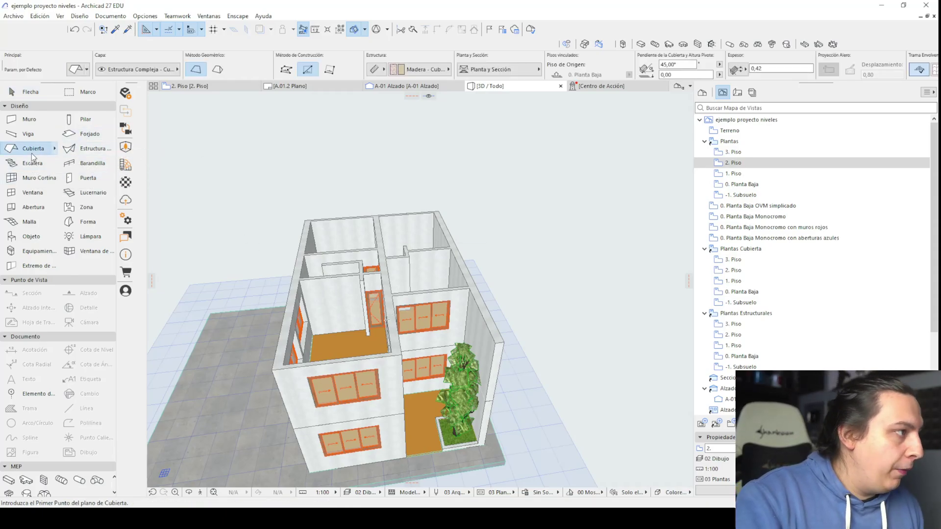
left_click(217, 70)
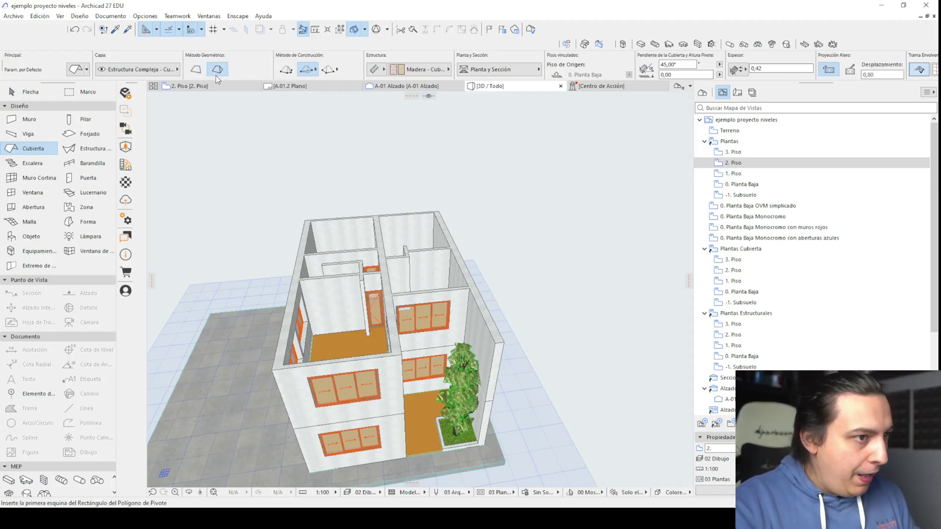
left_click(218, 86)
key("Escape")
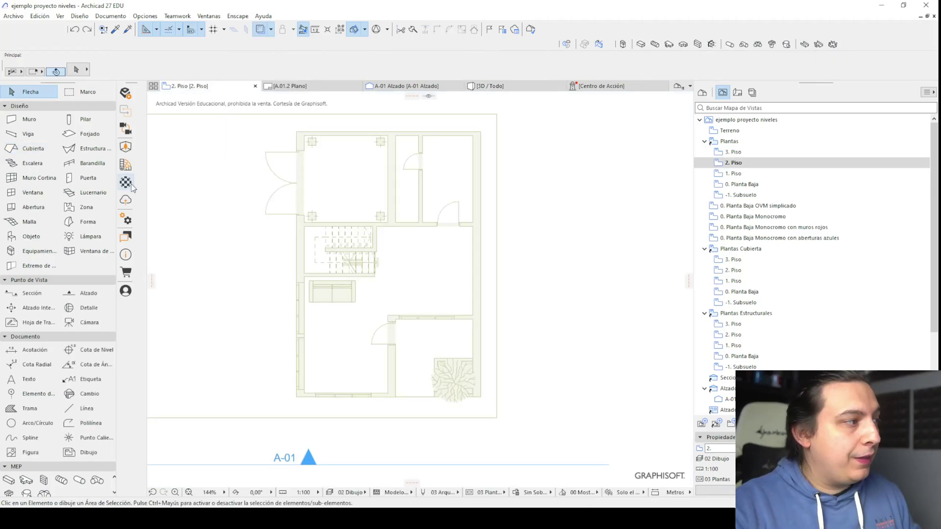
left_click(37, 150)
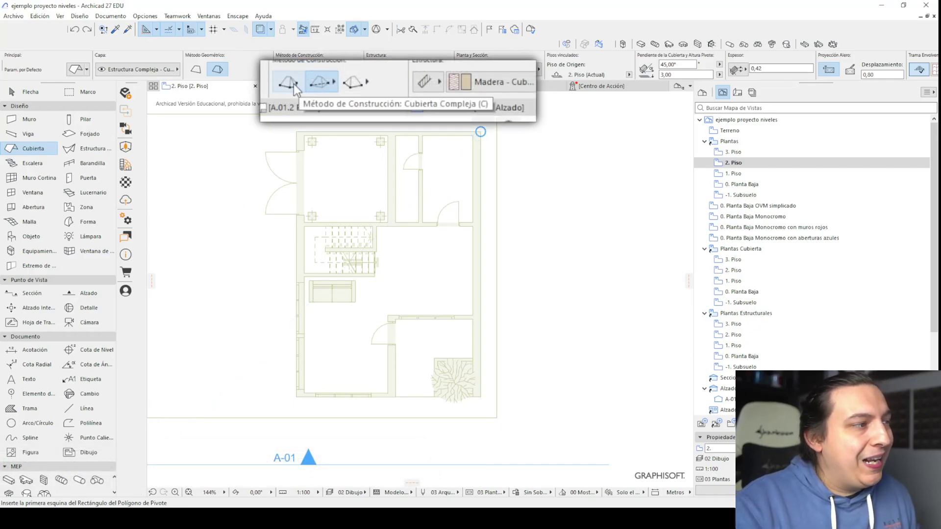
left_click(338, 86)
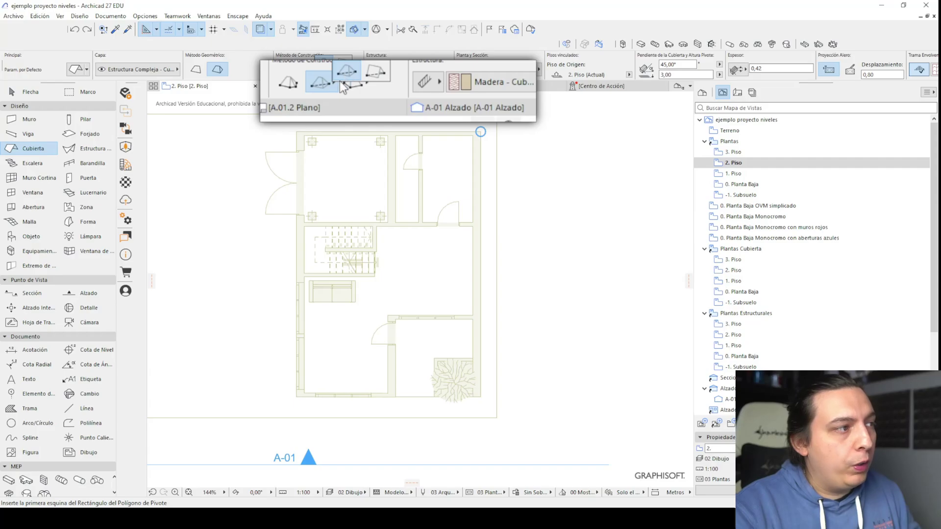
left_click(344, 72)
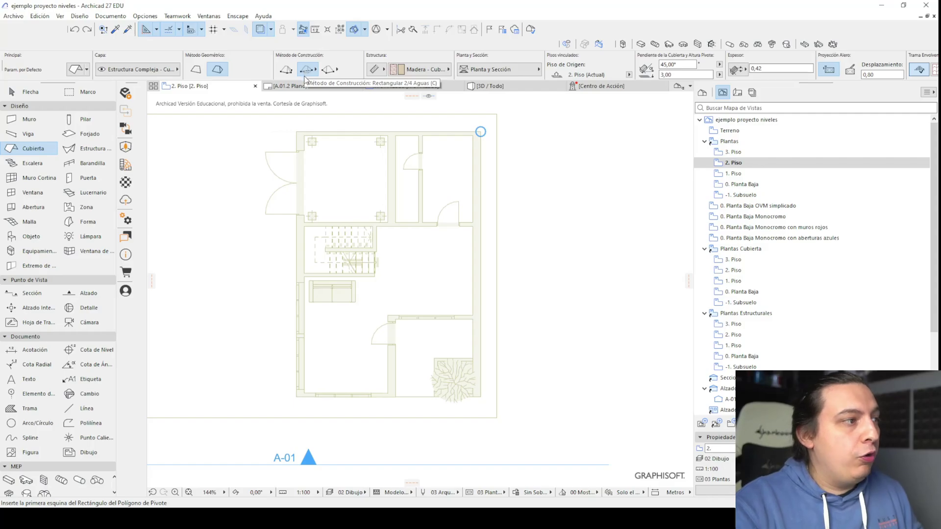
left_click(480, 131)
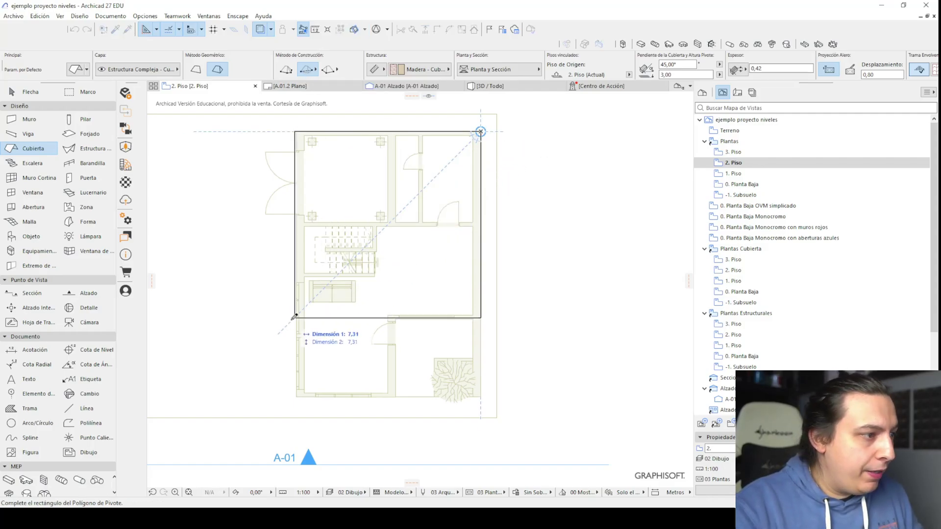
left_click(297, 395)
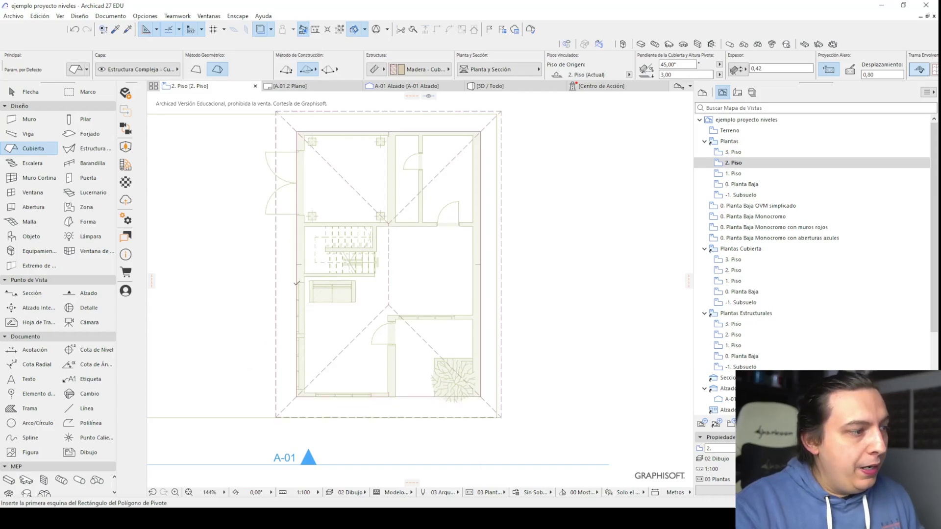
scroll(297, 283, "down", 2)
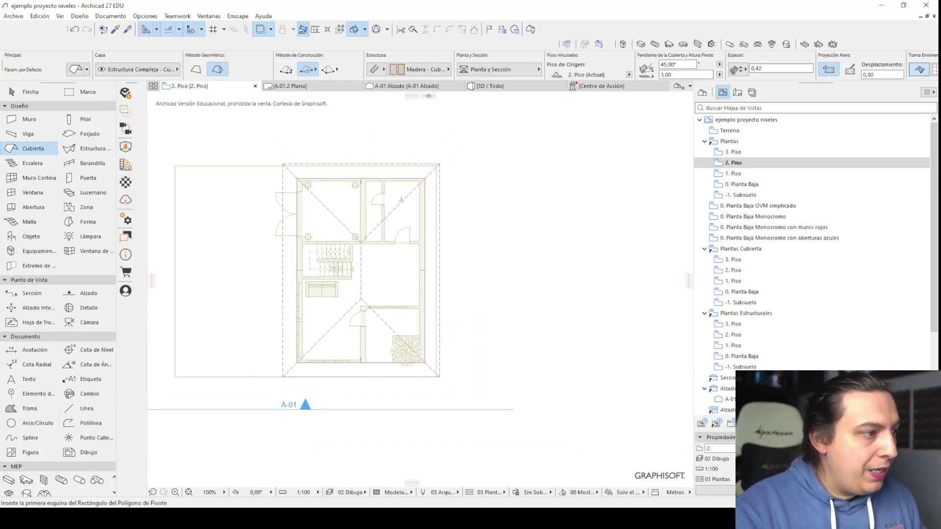
key("Escape")
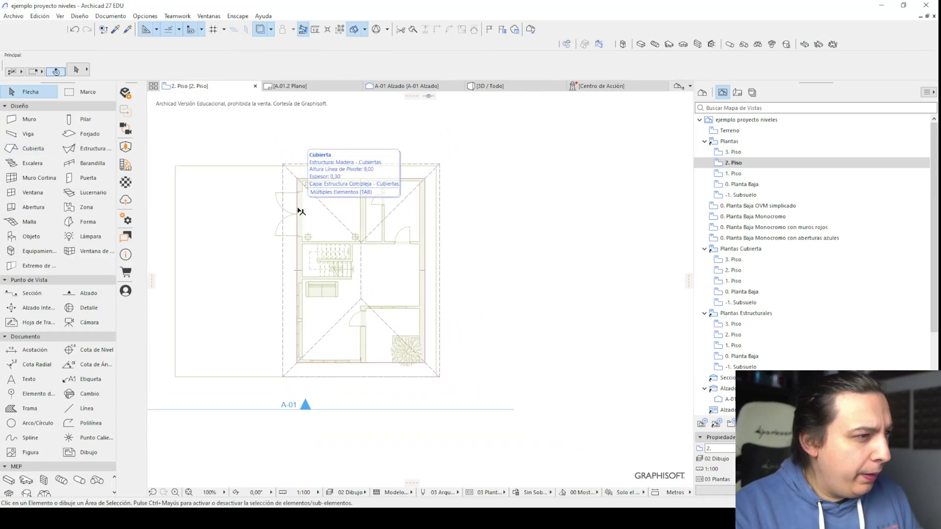
- Lower the hip roof vertically by 3,00 m in the 3D view so it rests on the top-floor walls
left_click(301, 211)
key("F3")
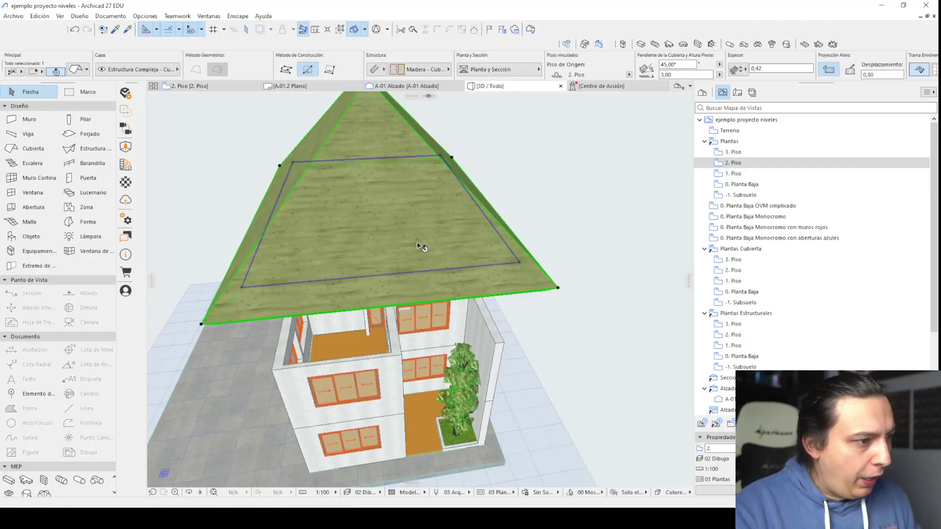
left_click(519, 262)
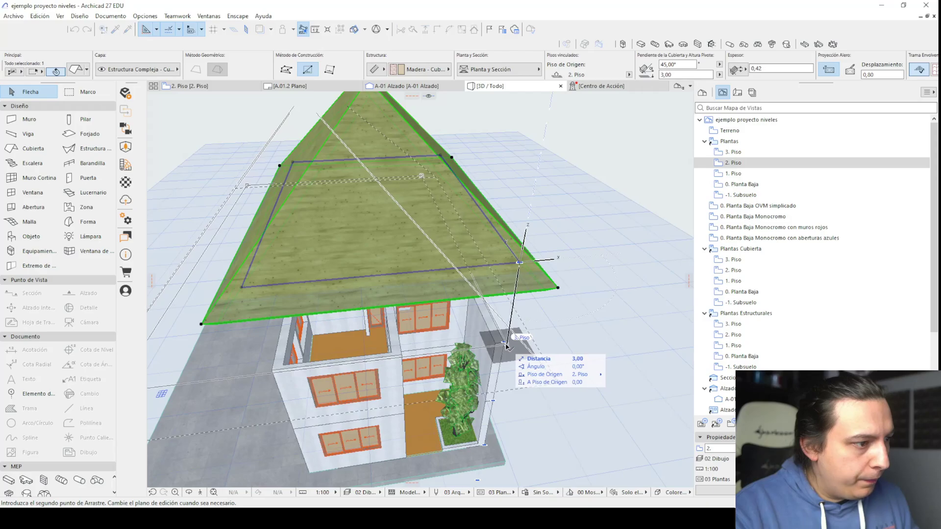
left_click(508, 325)
middle_click_drag(347, 390, 369, 300, "shift")
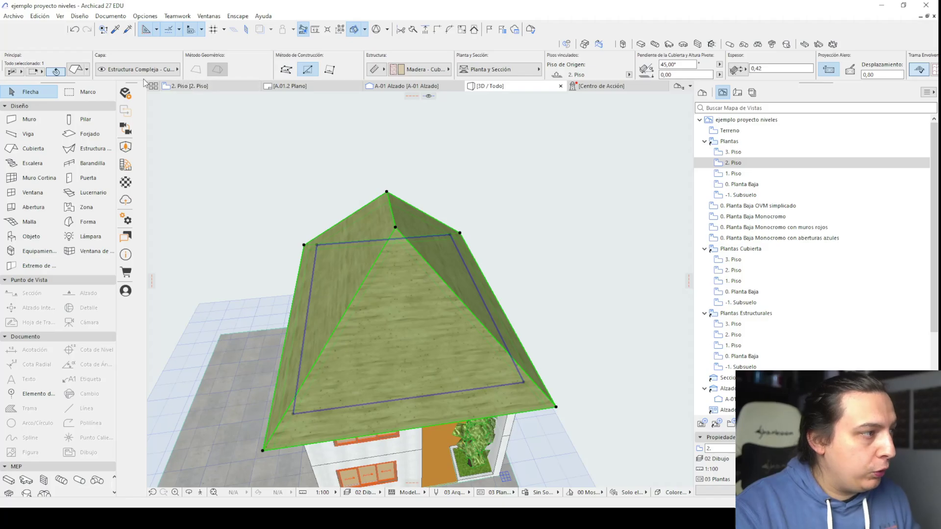
- Set the slope of the multi-plane hip roof to 30°
left_click(76, 69)
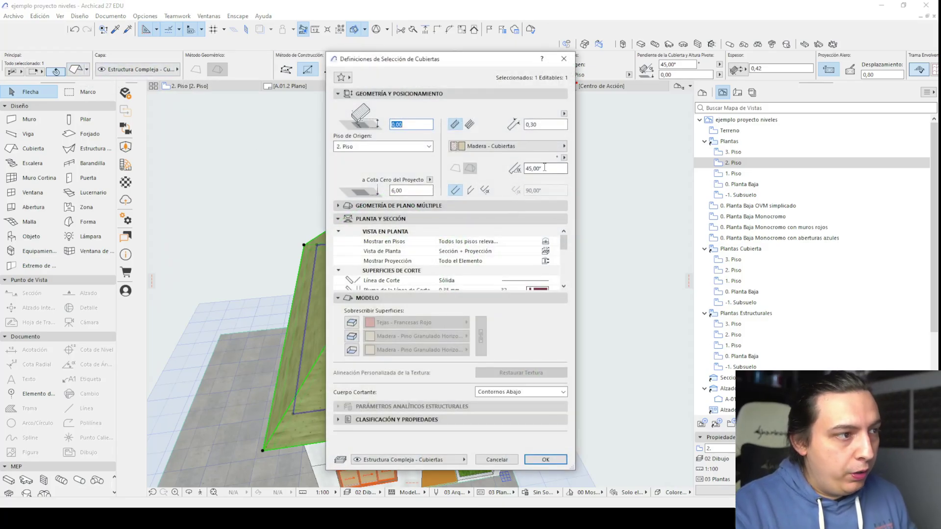
left_click(545, 168)
type("30")
key("Return")
left_click(362, 338)
- Reduce the slope of the hip roof to 10°
left_click(76, 69)
left_click(544, 168)
type("10")
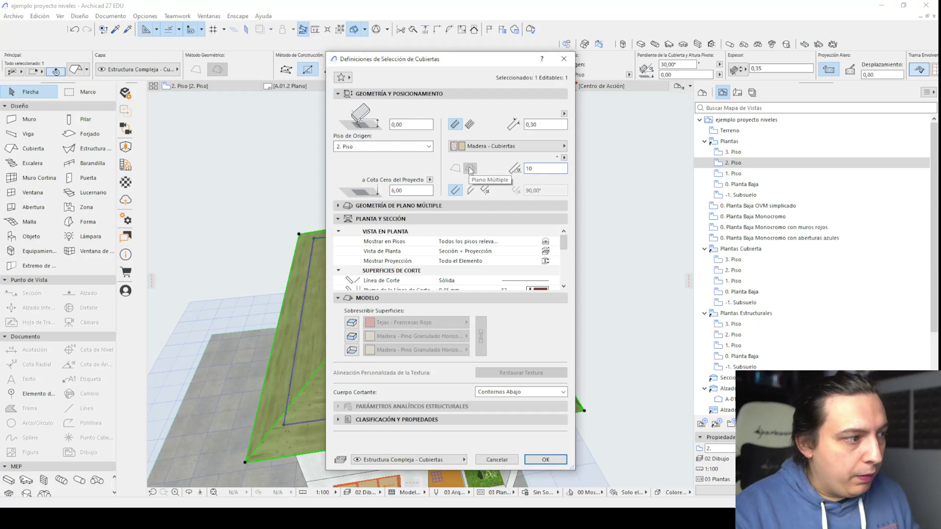
key("Return")
middle_click_drag(466, 168, 356, 284, "shift")
- Flatten the hip roof to a slope of 1°
left_click(356, 283)
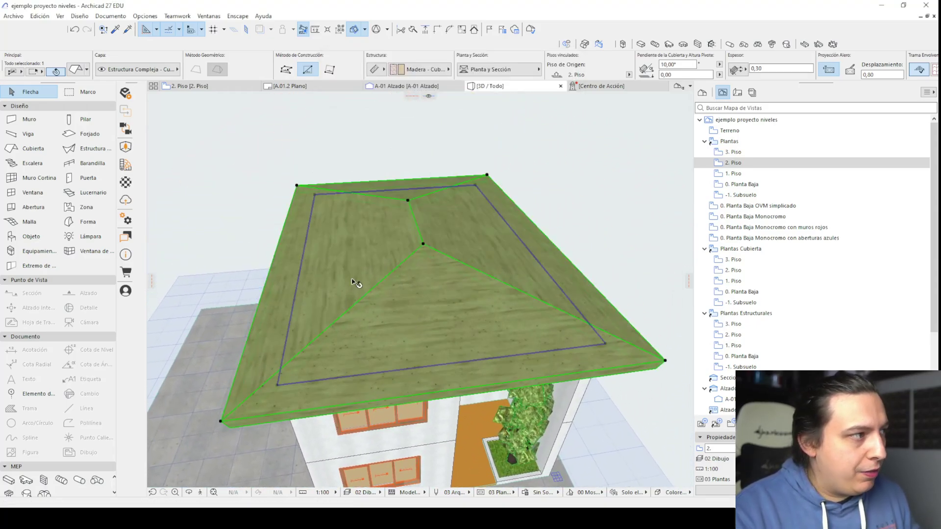
double_click(356, 283)
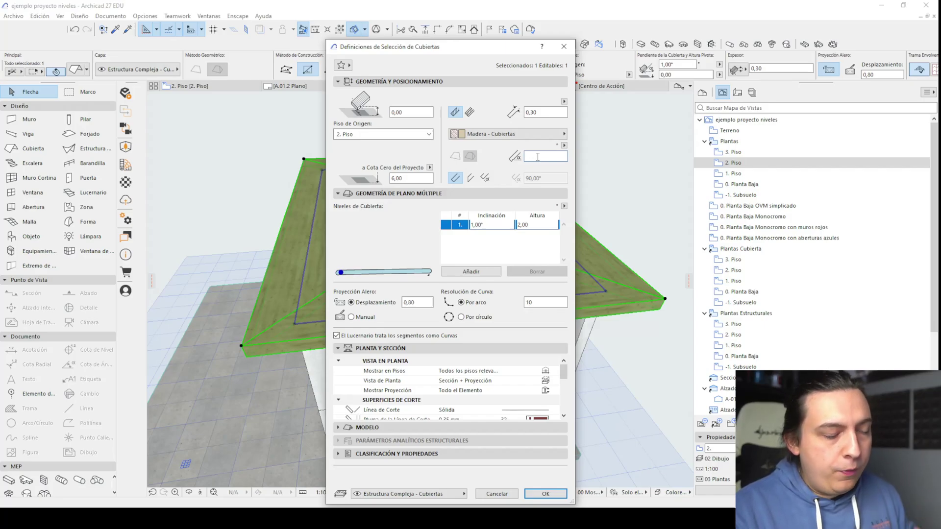
left_click(550, 110)
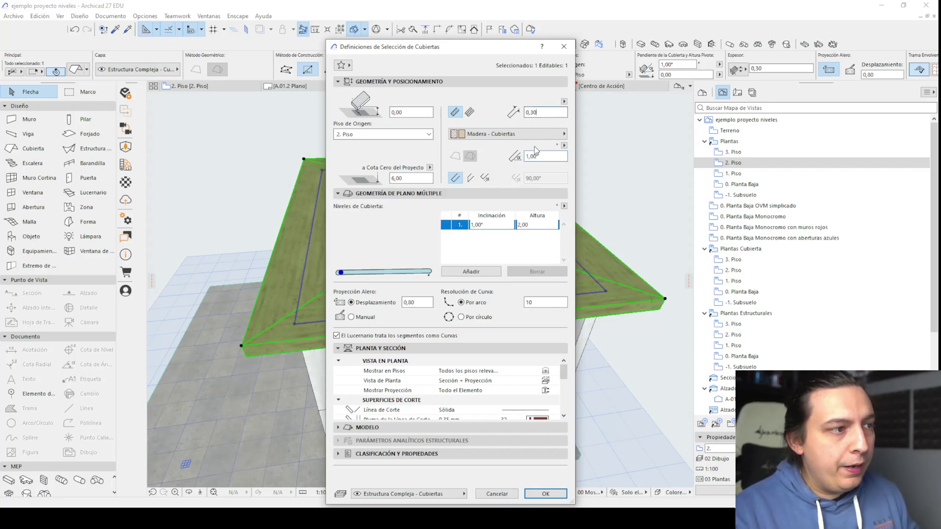
left_click(546, 494)
left_click_drag(428, 253, 354, 264)
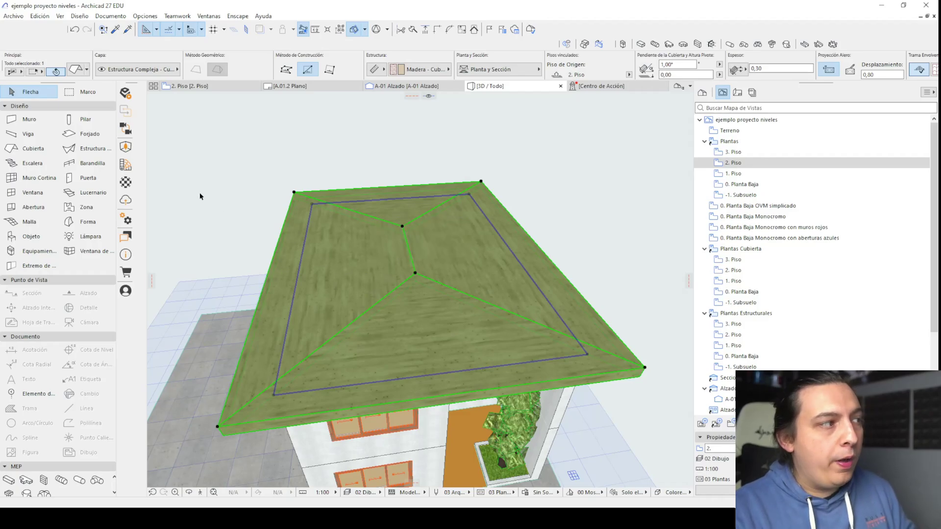
- Set the hip roof's slope back to 10°
left_click(76, 70)
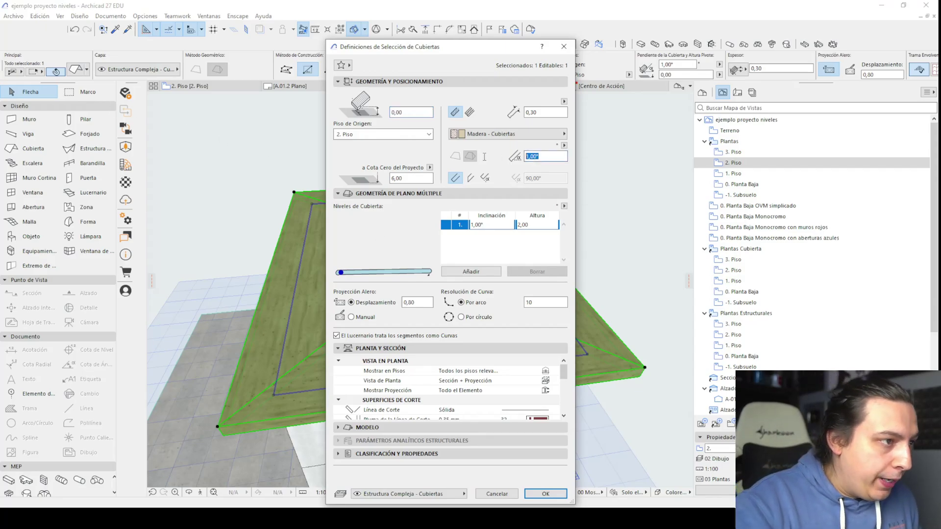
key("Return")
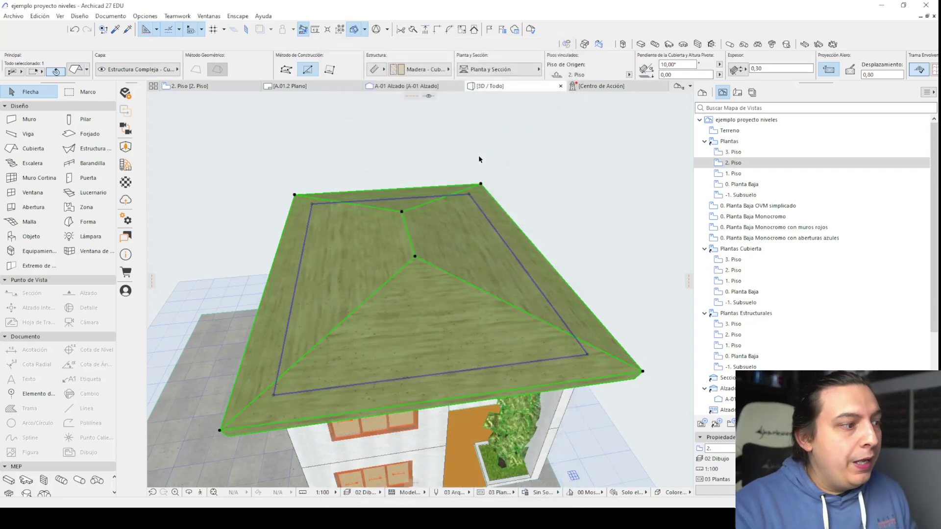
middle_click_drag(344, 440, 235, 230, "shift")
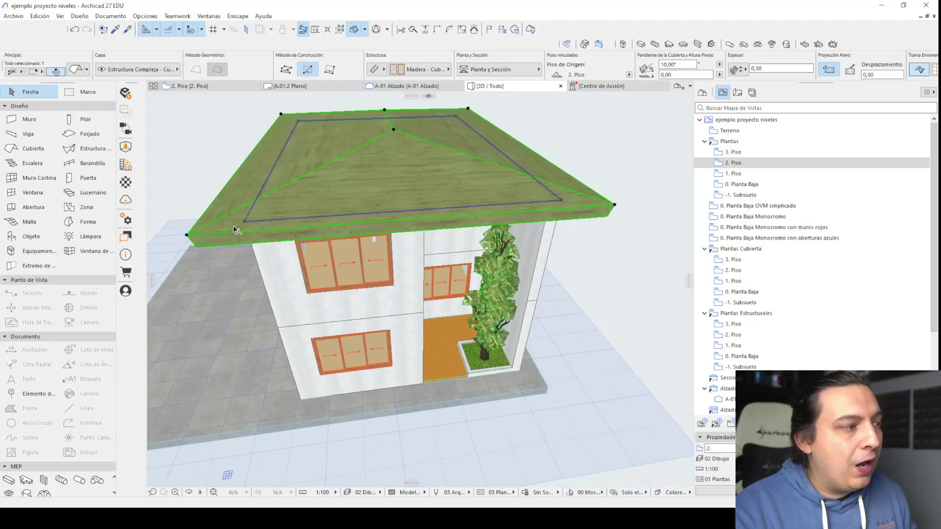
- Check how the hip roof's slopes, ridge and covering hatch are drawn on the 2. Piso plan
key("F2")
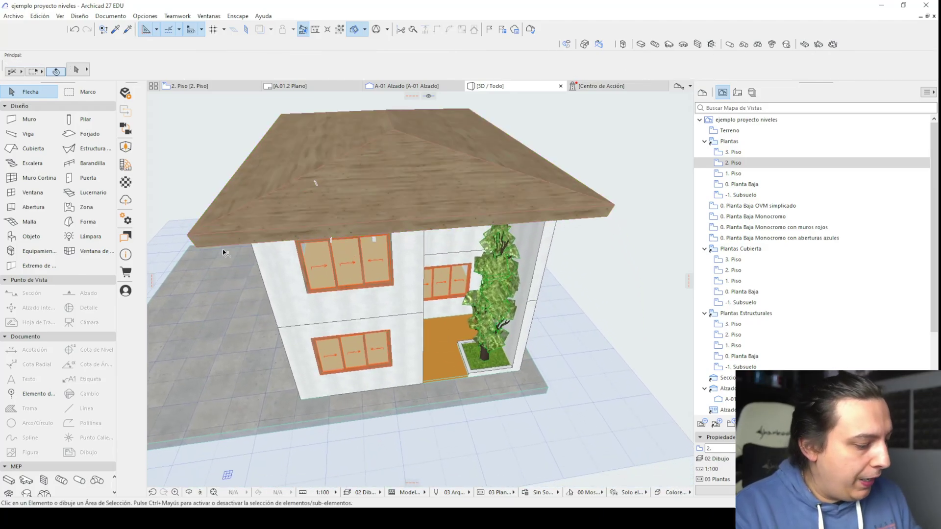
scroll(293, 260, "up", 2)
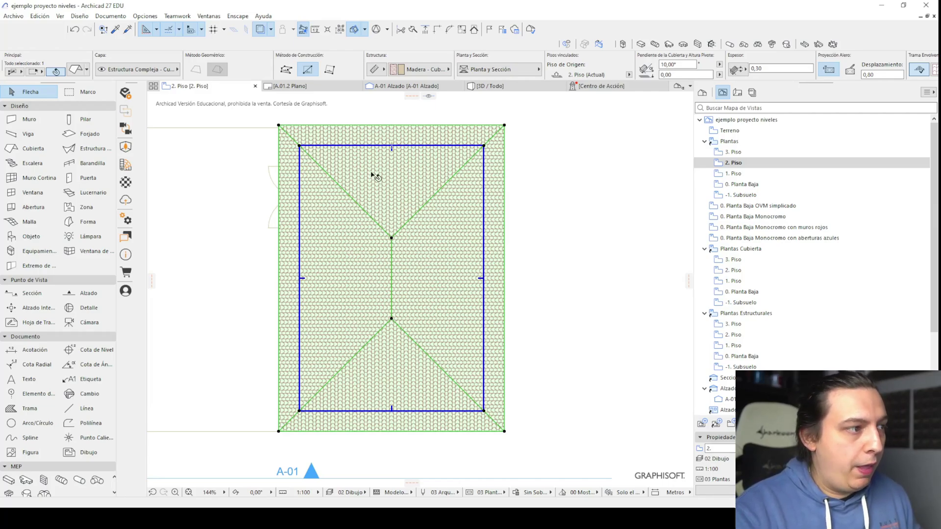
key("Escape")
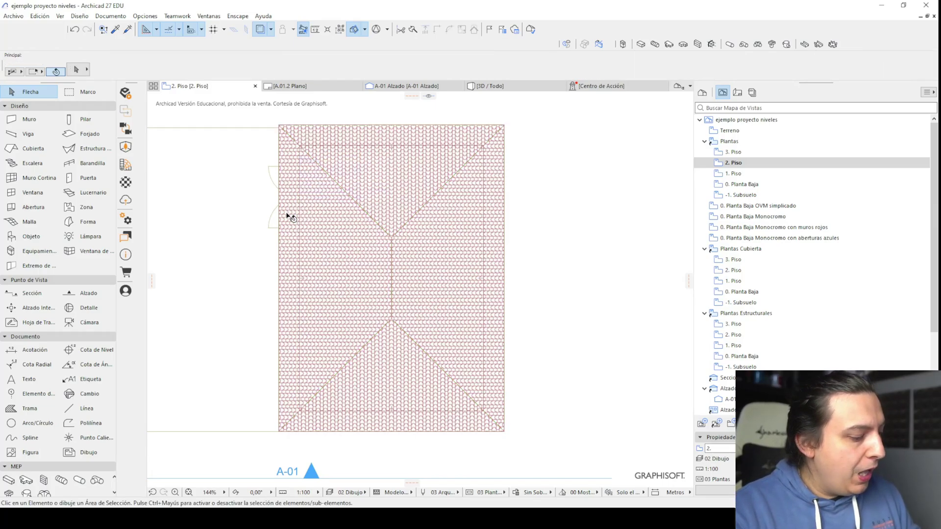
- In the 3D view, set the hip roof's eave projection offset to 0,10 m
key("F3")
left_click(274, 206)
middle_click_drag(273, 206, 273, 359, "shift")
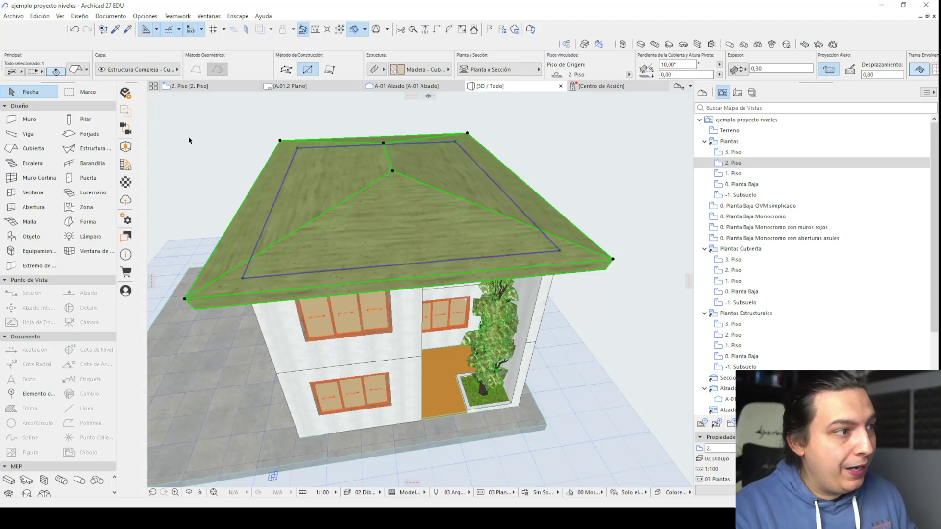
left_click(76, 70)
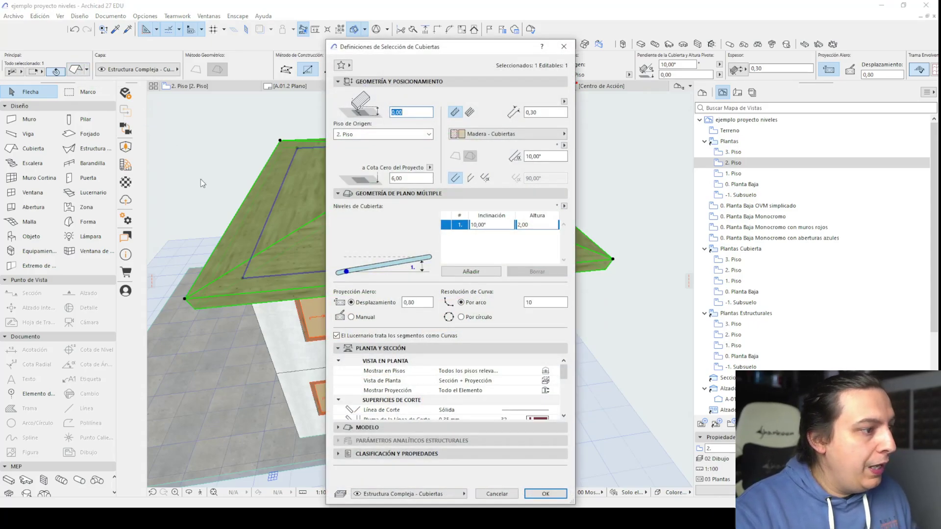
left_click(339, 193)
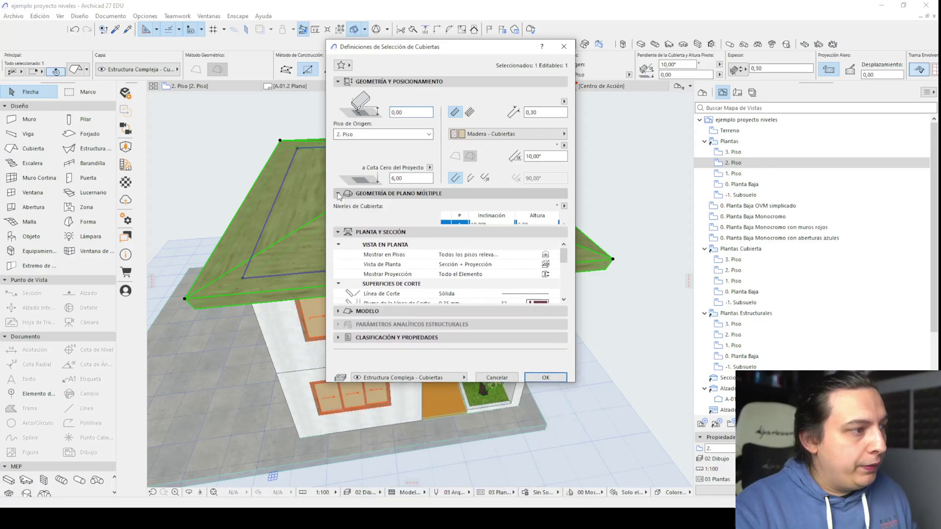
left_click(338, 193)
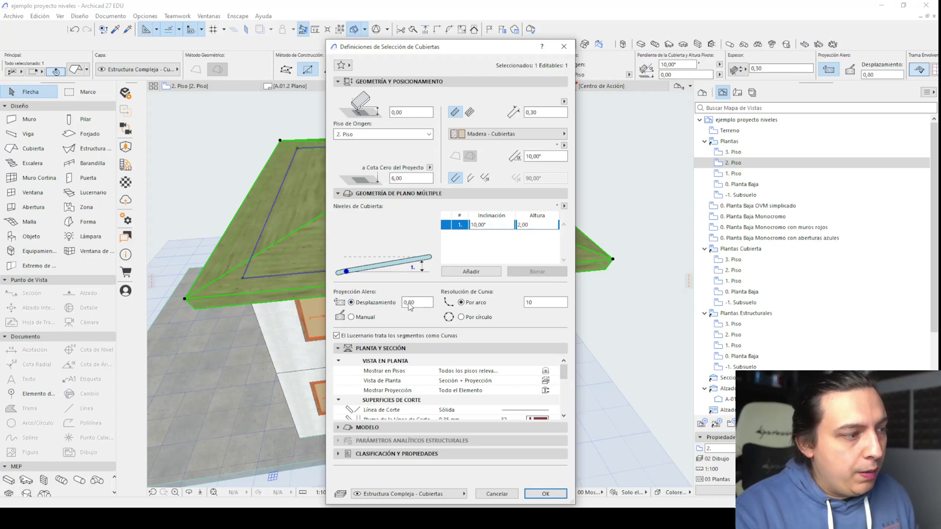
double_click(405, 304)
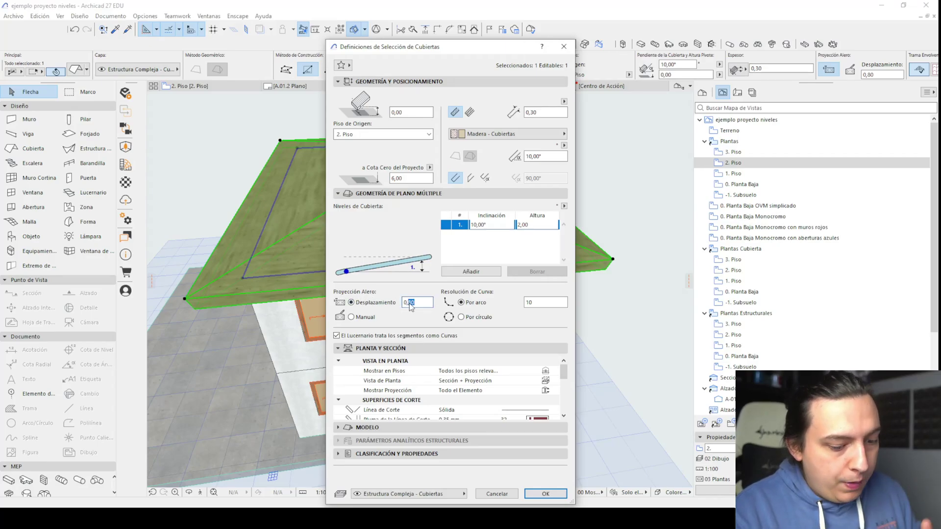
type("0,1")
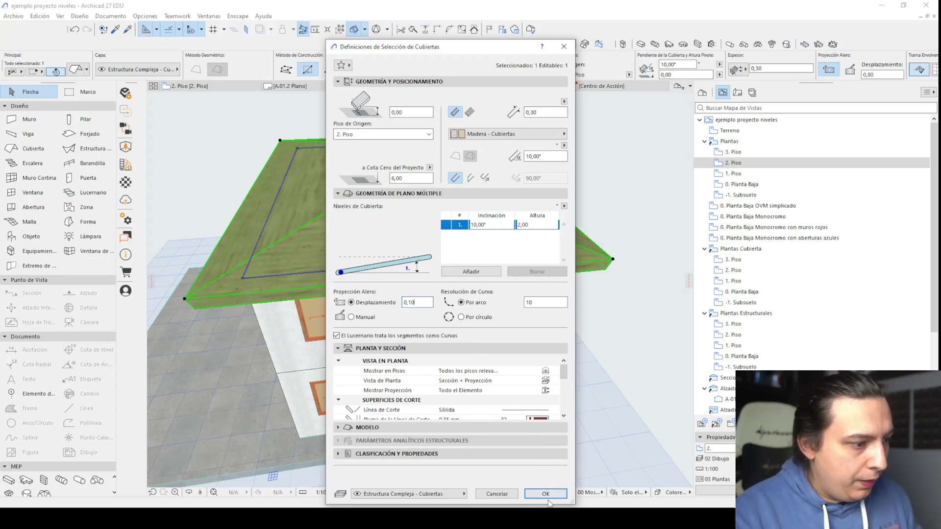
left_click(545, 494)
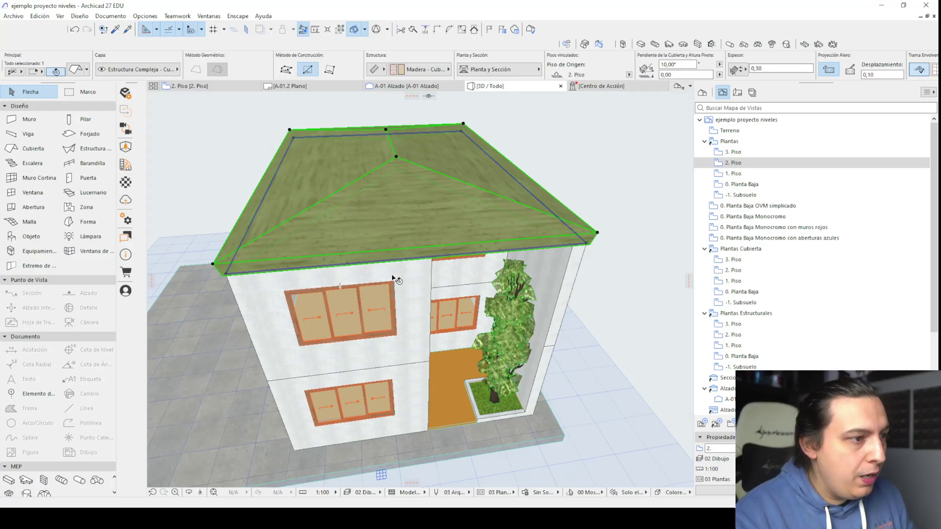
- Try vertical edge cuts on the hip roof, and undo the change
left_click(75, 70)
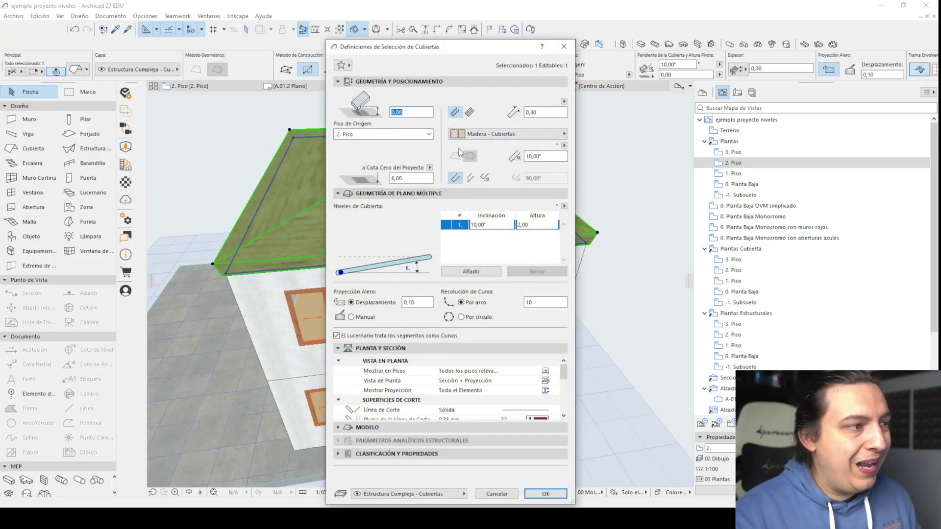
left_click(469, 180)
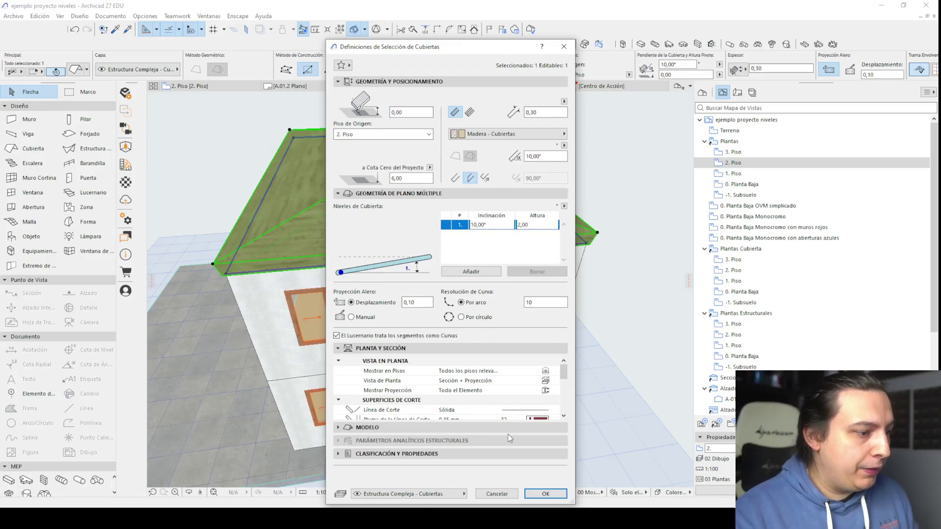
left_click(545, 494)
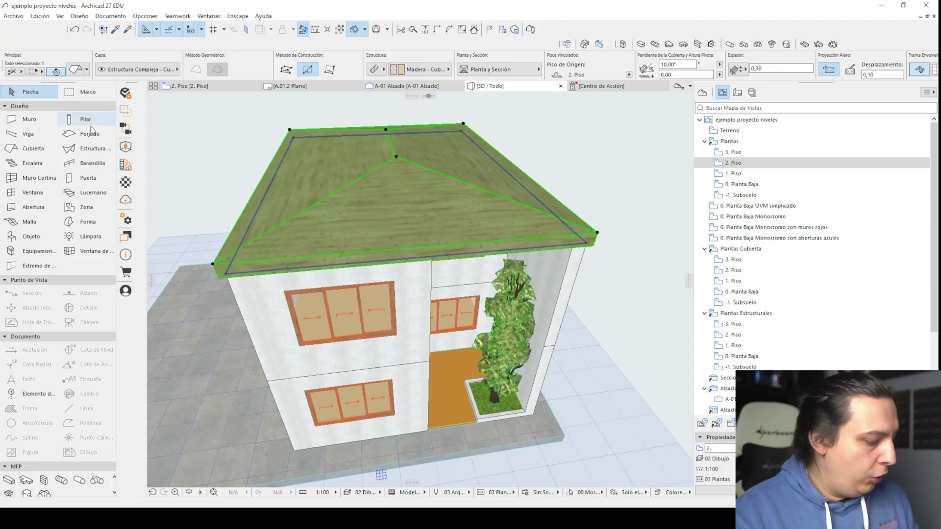
key("ctrl+z")
- Try the custom edge angle option, restore perpendicular edges, and set the hip roof's slope to 30°
left_click(77, 71)
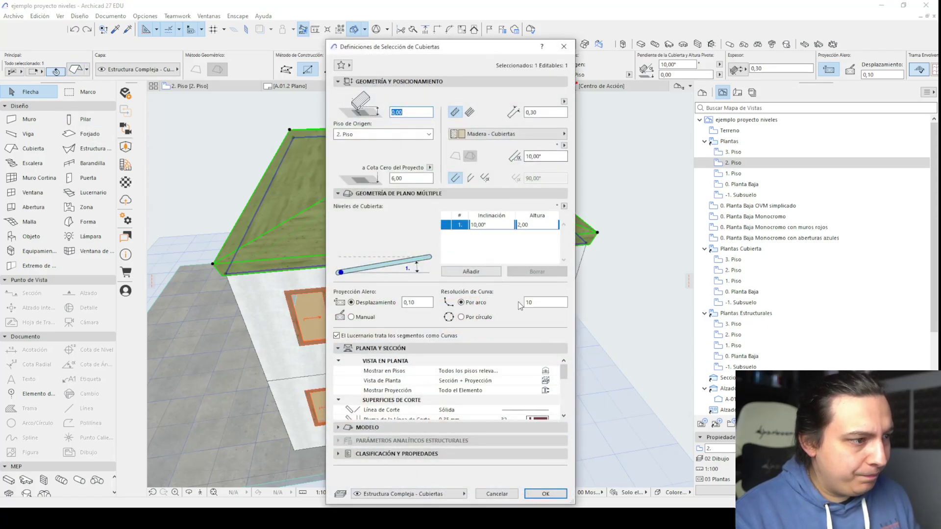
left_click(486, 178)
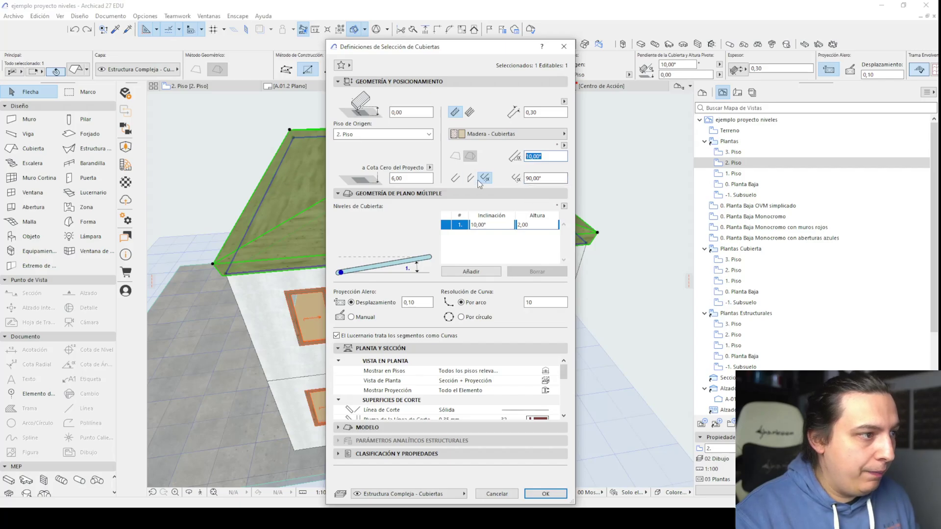
left_click(455, 178)
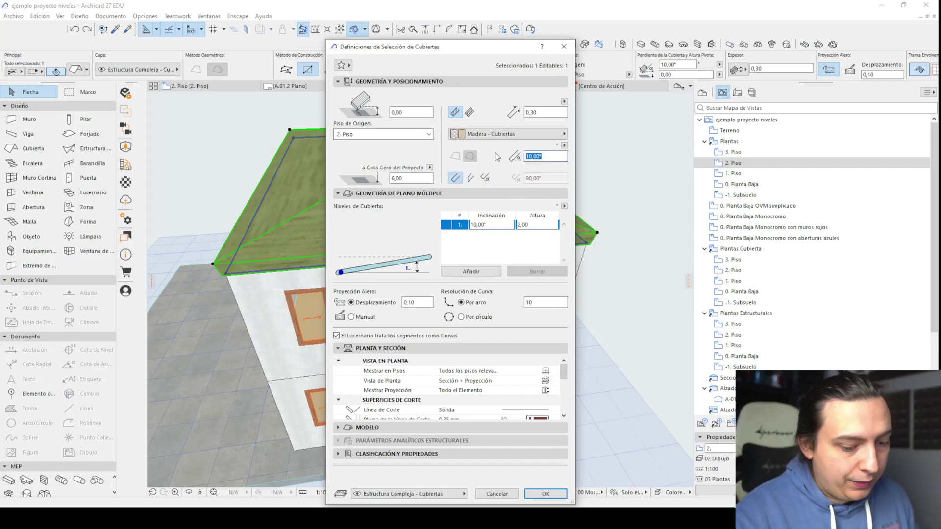
type("30")
key("Return")
key("Escape")
- Delete the multi-plane hip roof from the house in the 3D view
scroll(369, 389, "up", 5)
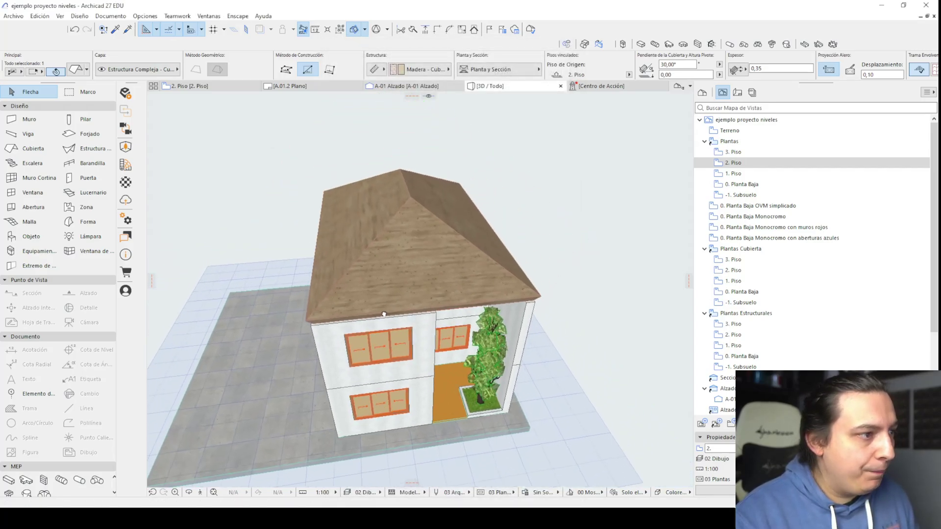
left_click(371, 394)
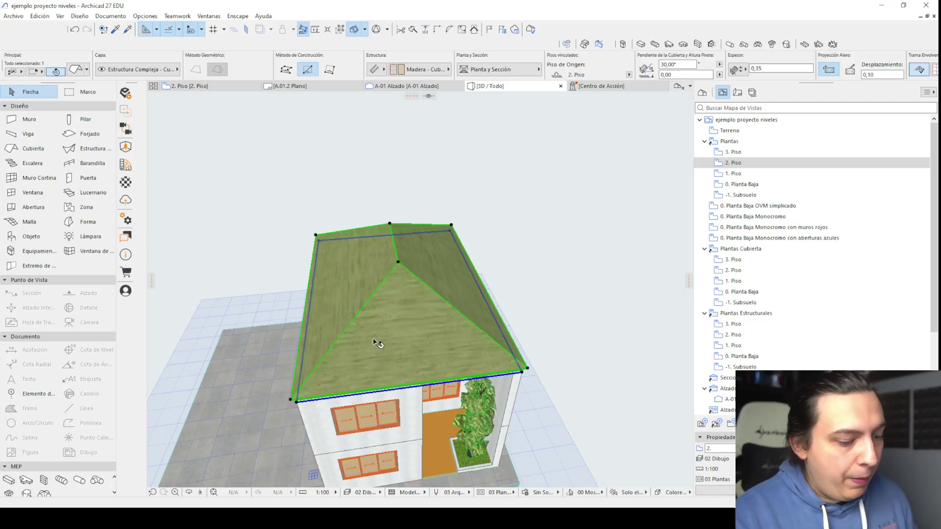
key("Delete")
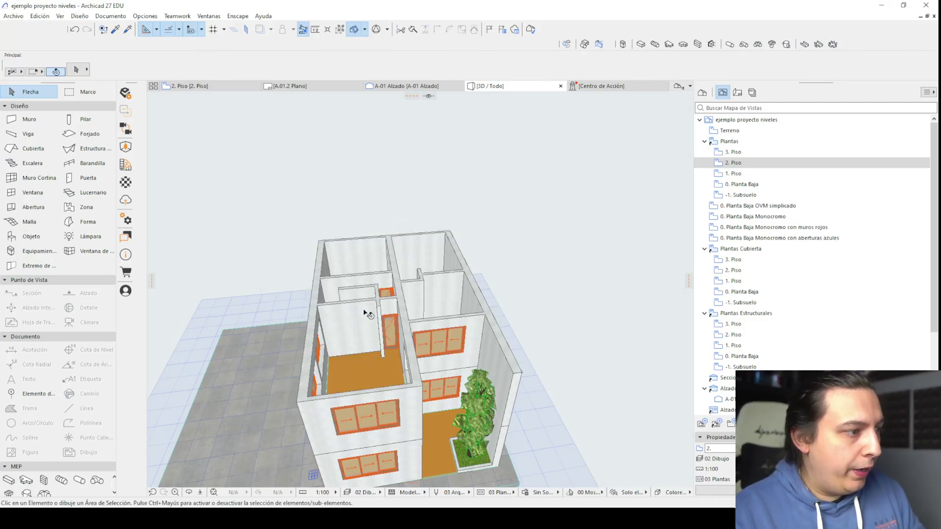
- On the 2. Piso plan, draw a rectangular two-slope roof across the house's outer corners, with the ridge along its length
left_click(35, 149)
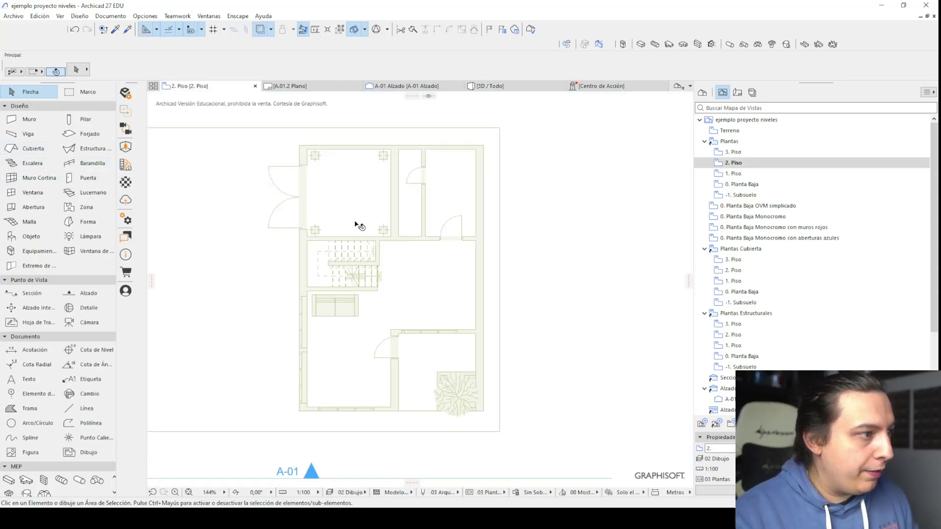
left_click(316, 70)
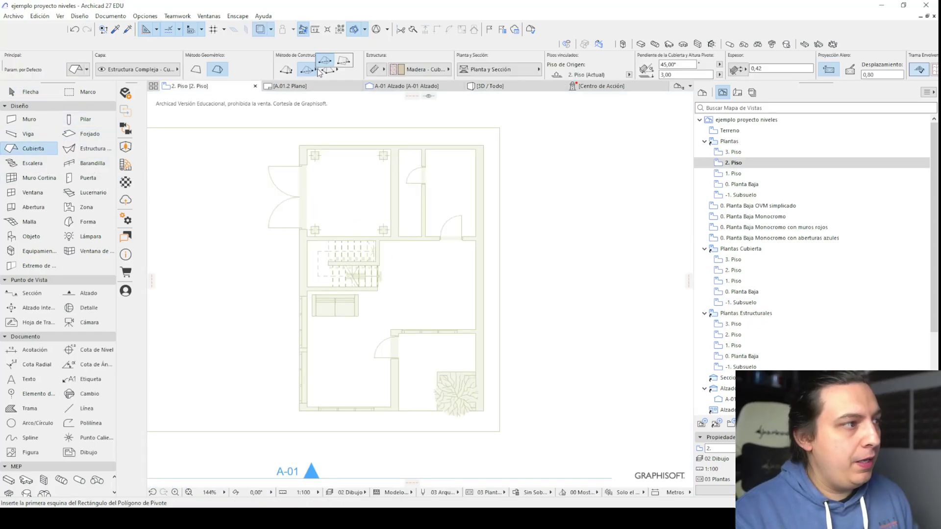
left_click(344, 60)
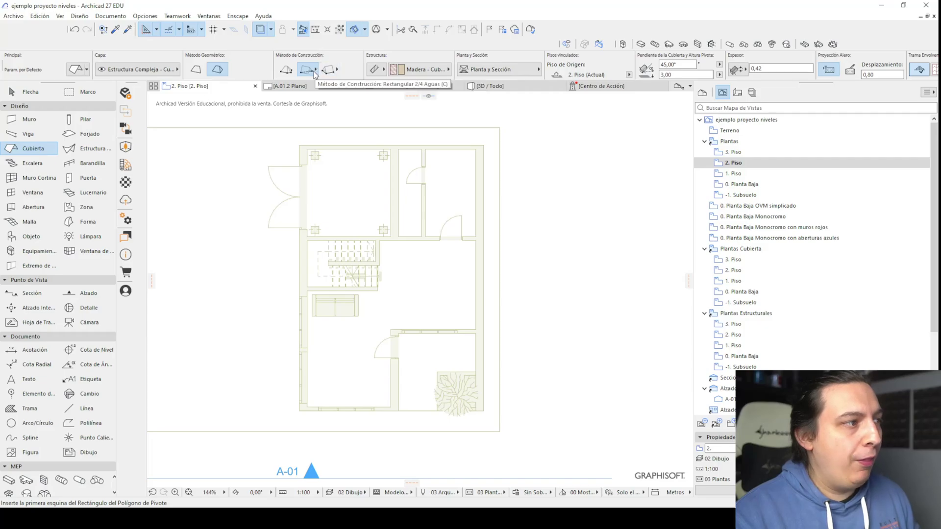
left_click(316, 71)
left_click(319, 64)
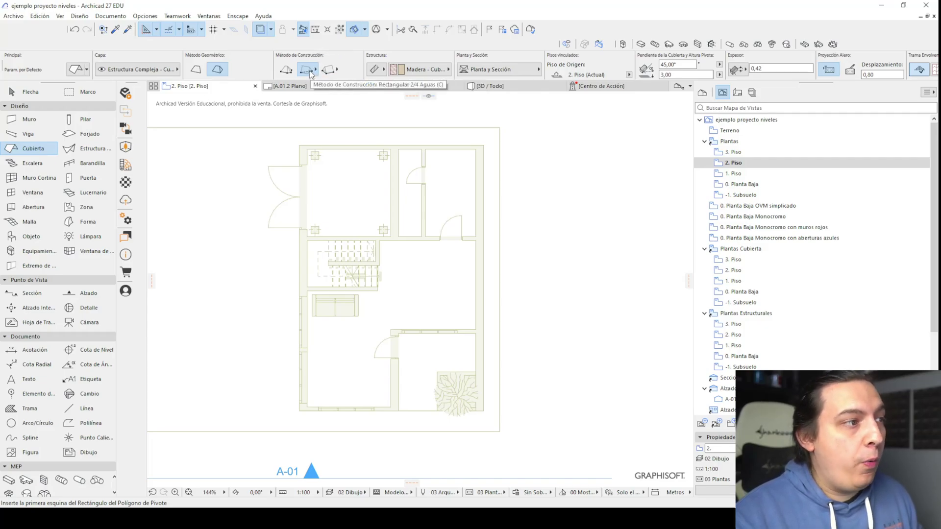
left_click(483, 145)
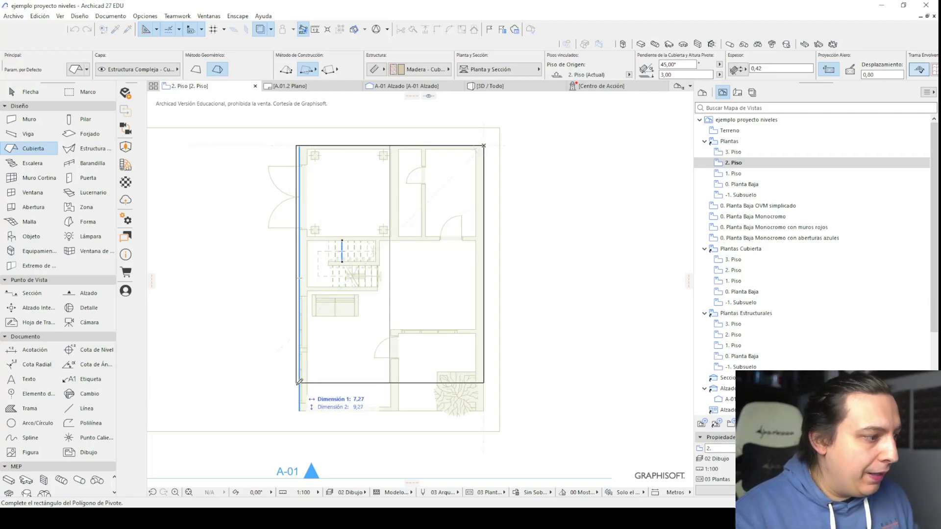
left_click(302, 412)
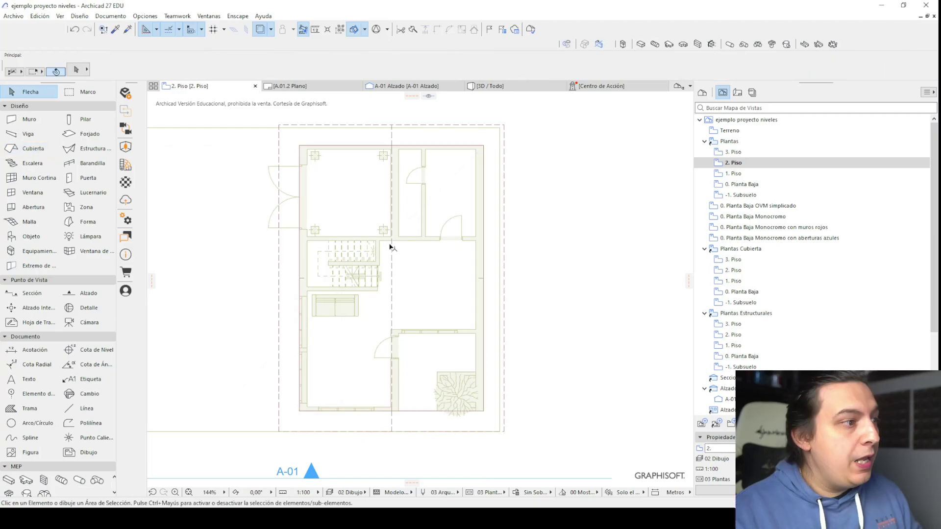
- In the 3D view, move the gable roof vertically down onto the top of the second-storey walls
left_click_drag(418, 273, 422, 313)
left_click(446, 263)
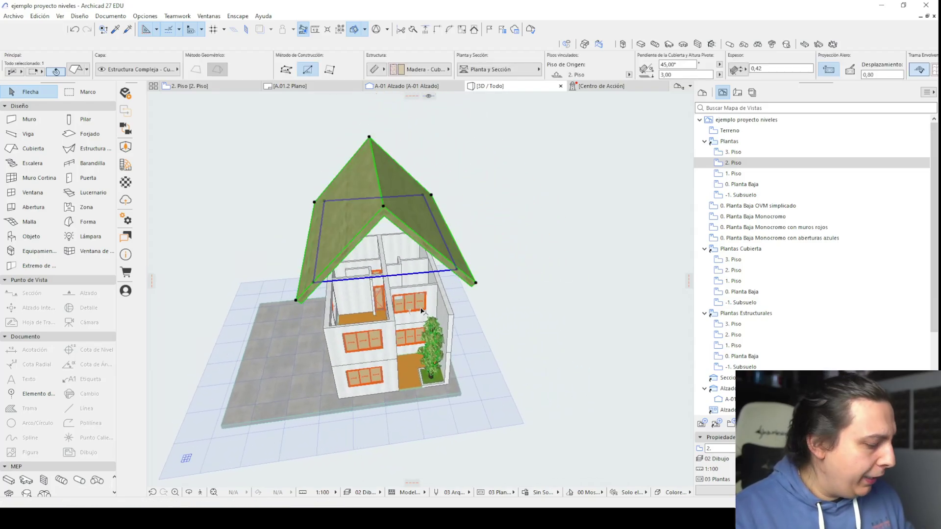
key("ctrl+d")
left_click(457, 269)
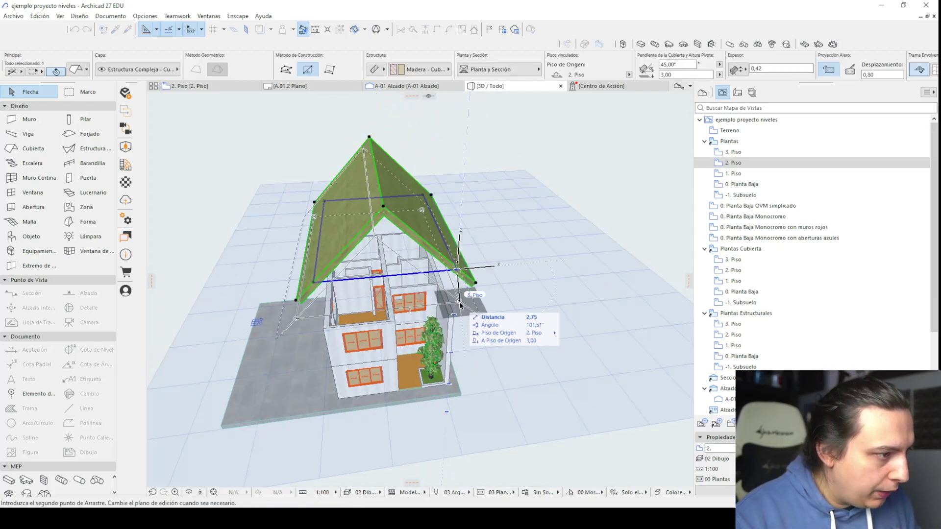
left_click(456, 319)
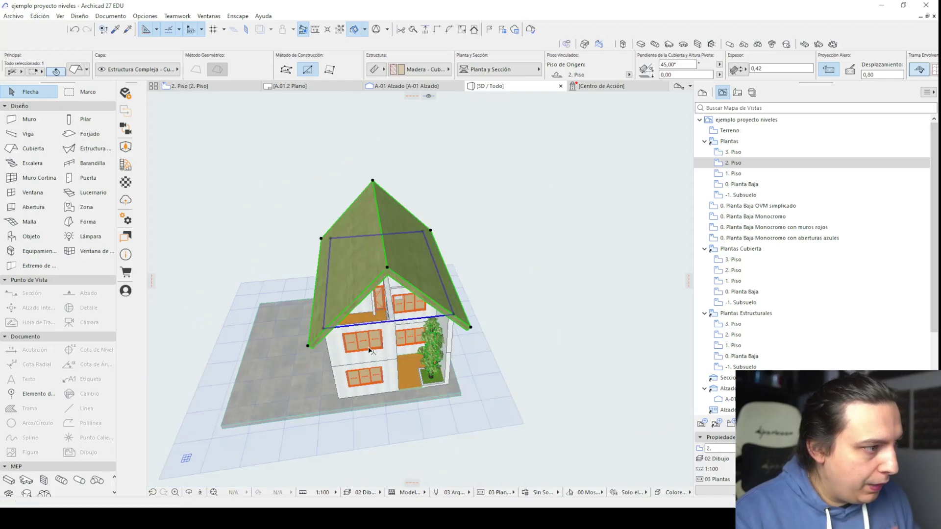
key("Escape")
- Examine the lowered gable roof and its overhangs around the house from several angles in 3D
scroll(369, 350, "up", 8)
scroll(296, 266, "down", 3)
scroll(297, 267, "up", 5)
scroll(313, 294, "down", 4)
scroll(320, 316, "up", 3)
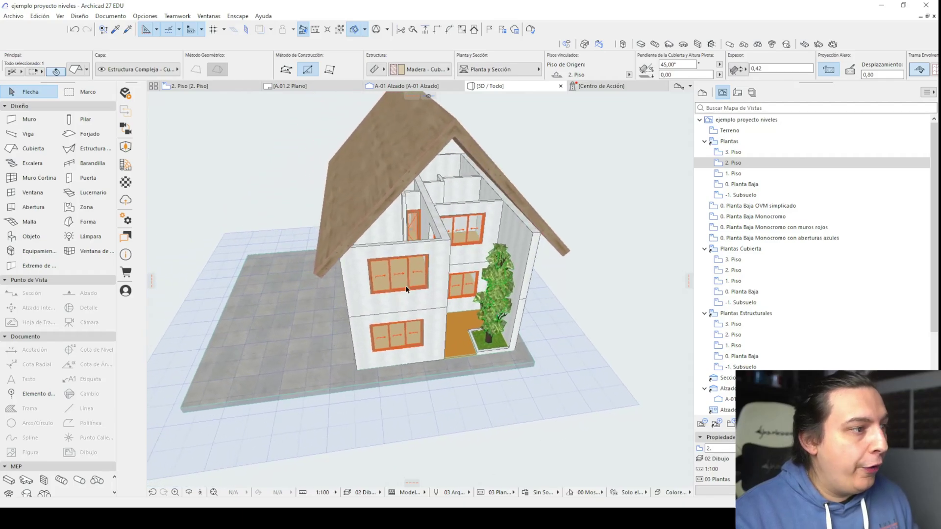
left_click(391, 100)
middle_click_drag(524, 274, 483, 394, "shift")
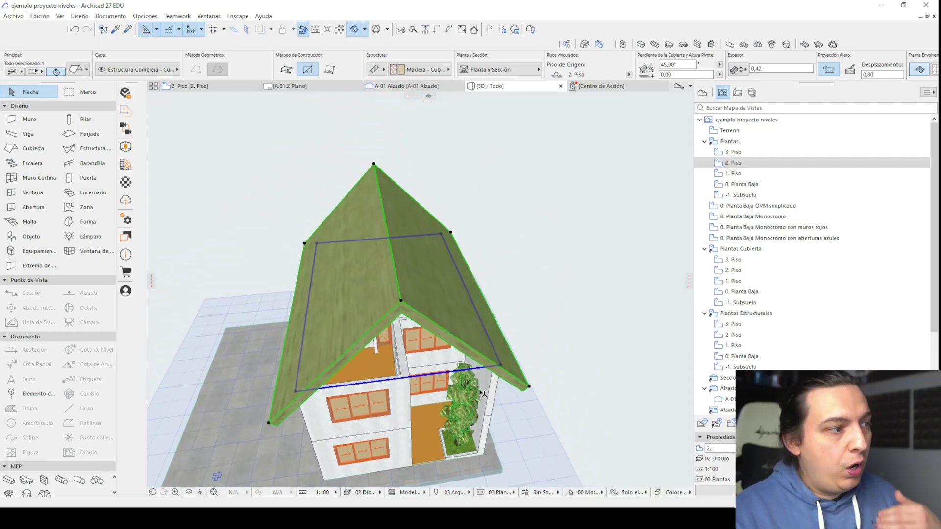
middle_click_drag(405, 391, 378, 305, "shift")
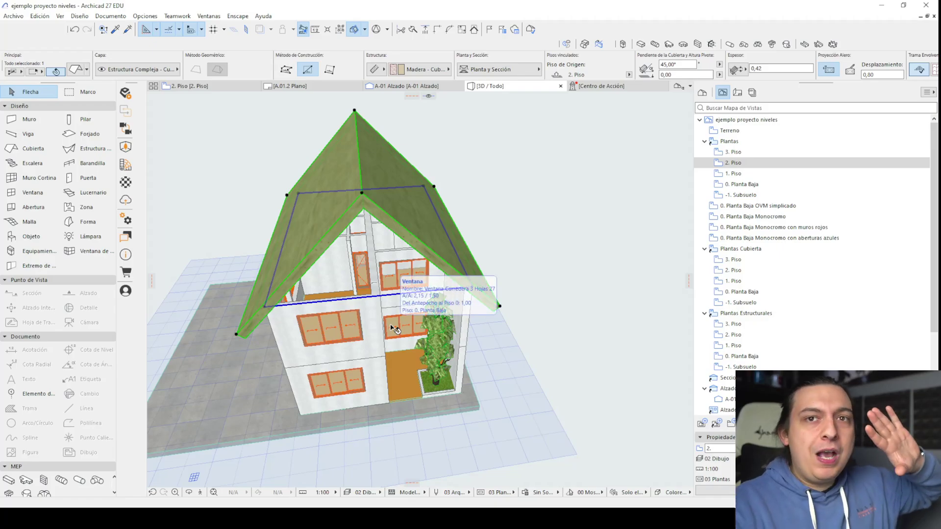
middle_click_drag(418, 314, 474, 333, "shift")
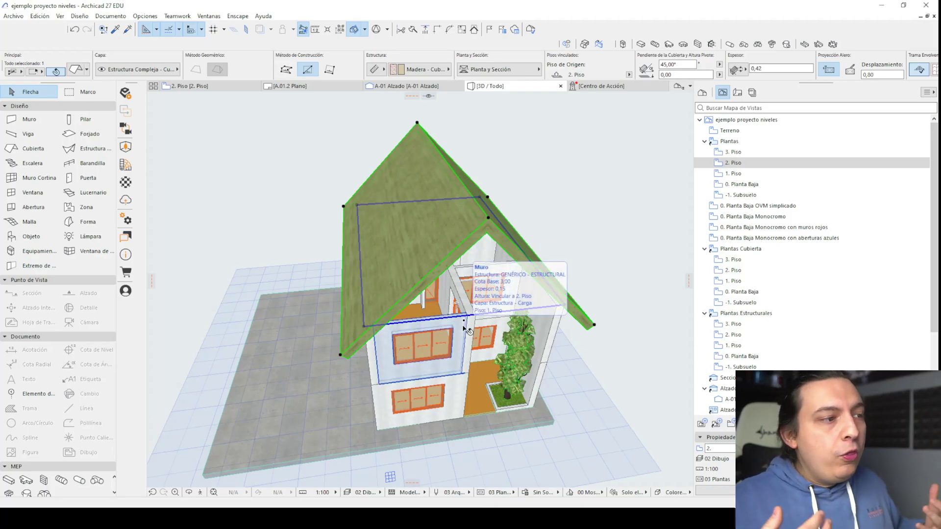
scroll(463, 345, "down", 3)
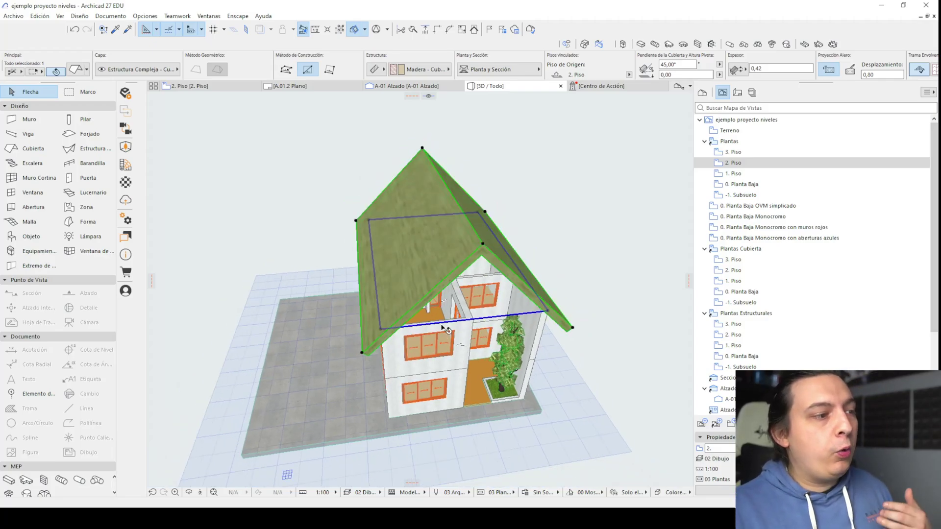
key("Escape")
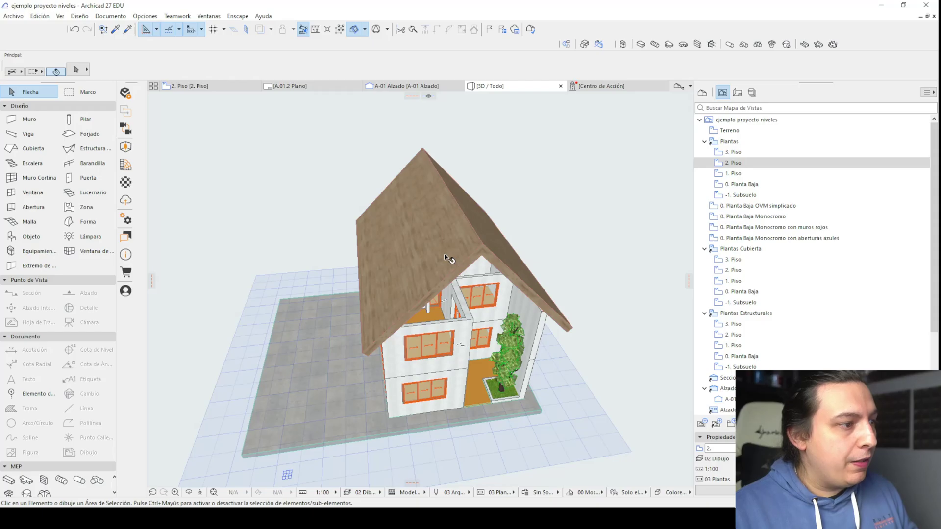
- On the 2. Piso plan, copy the gable roof's settings and draw a second gable roof crossing it at mid-house
left_click(446, 257)
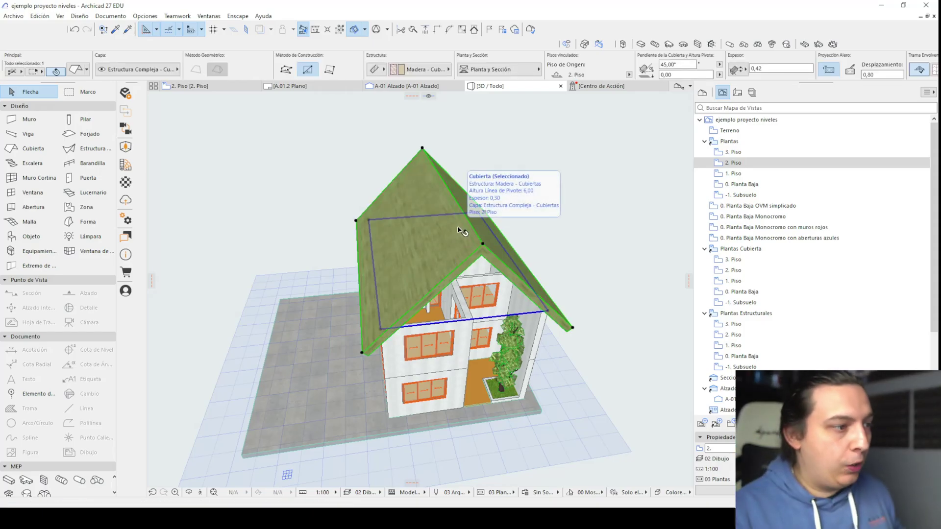
key("F2")
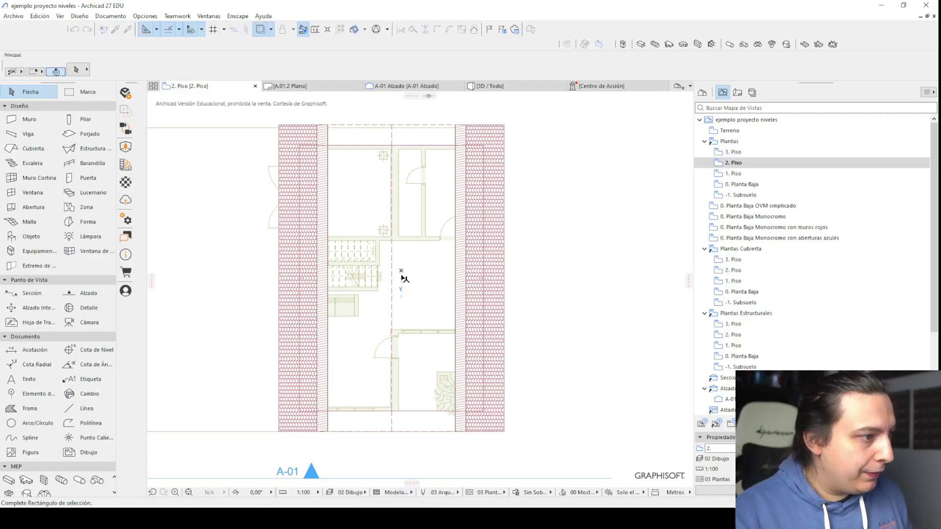
left_click(450, 354)
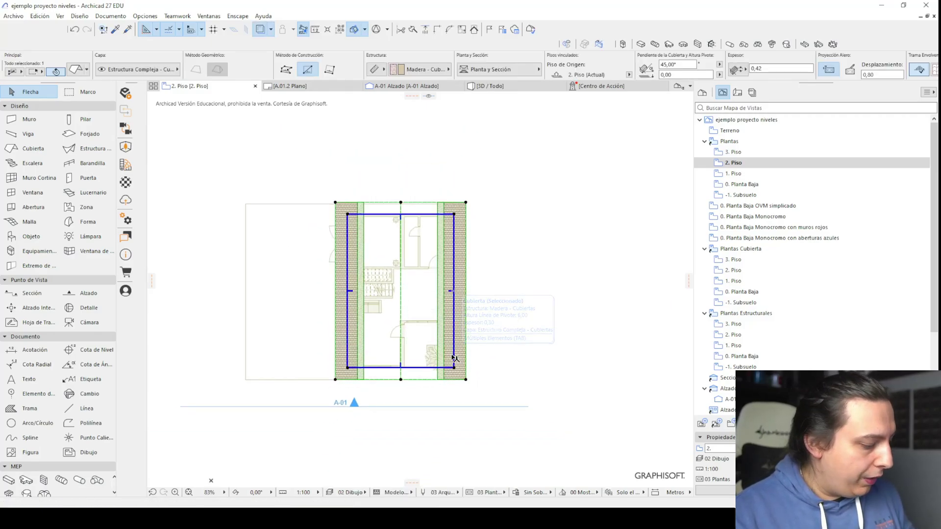
left_click(115, 29)
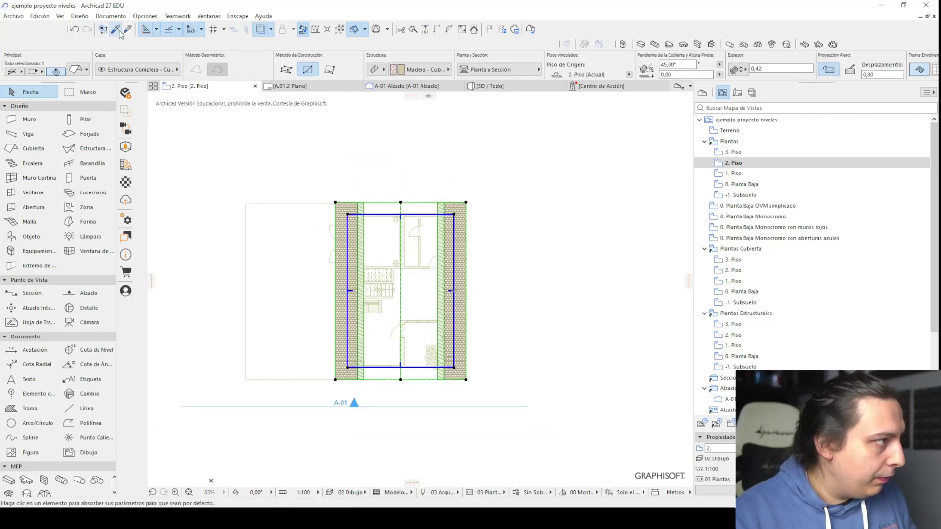
left_click(458, 212)
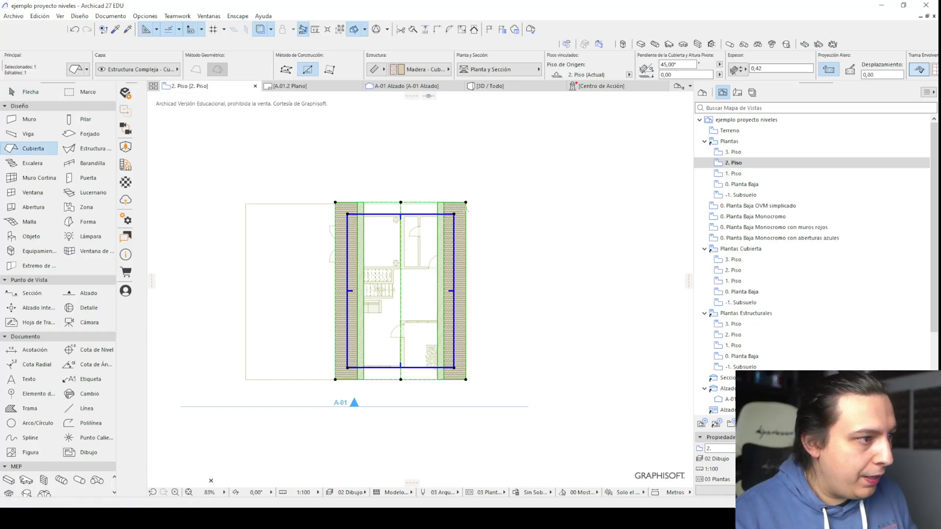
key("Escape")
left_click(454, 246)
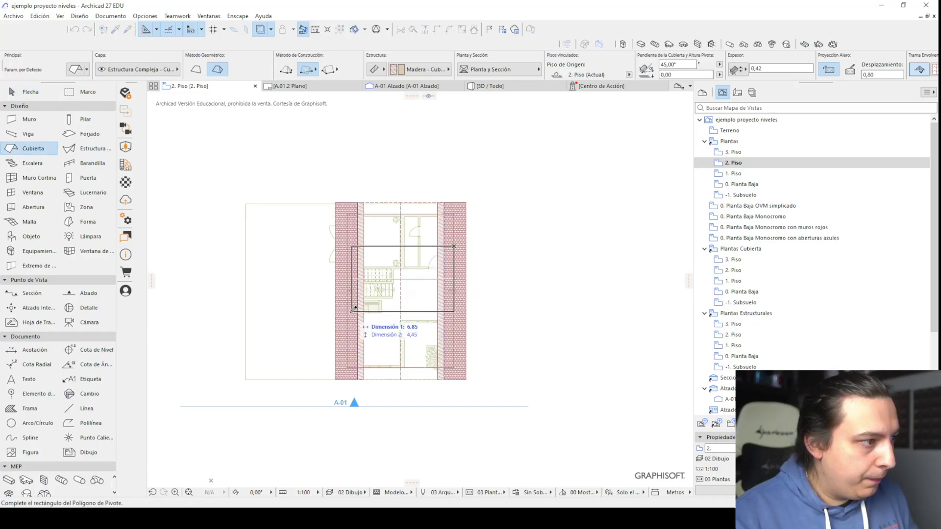
left_click(346, 327)
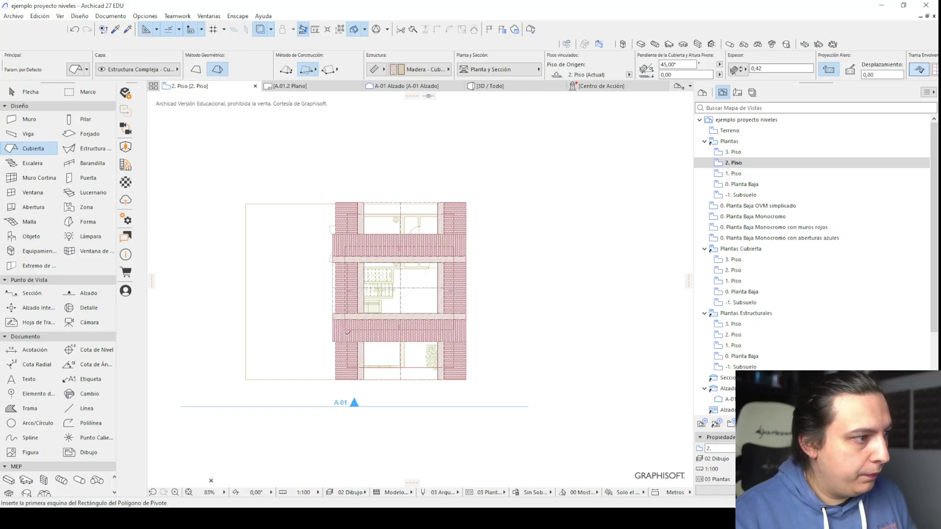
- Offset one side edge of the crossing roof's pivot polygon inward by about 0,18 m to align it with the first roof
scroll(417, 305, "up", 3)
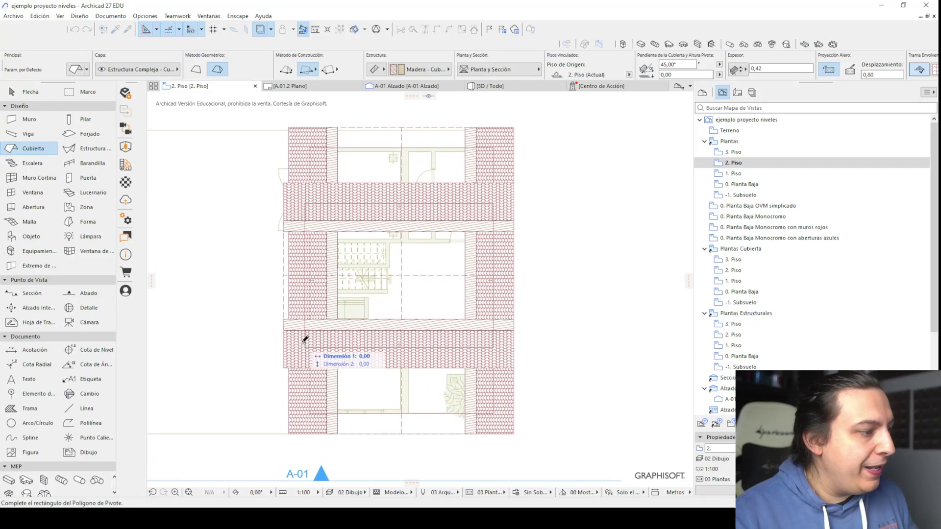
left_click(294, 327, "shift")
scroll(288, 330, "up", 4)
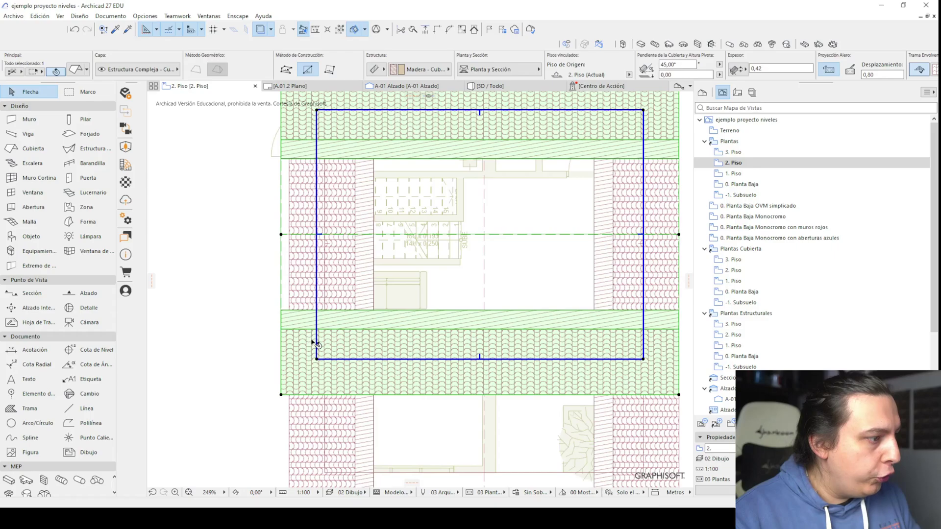
left_click(318, 214)
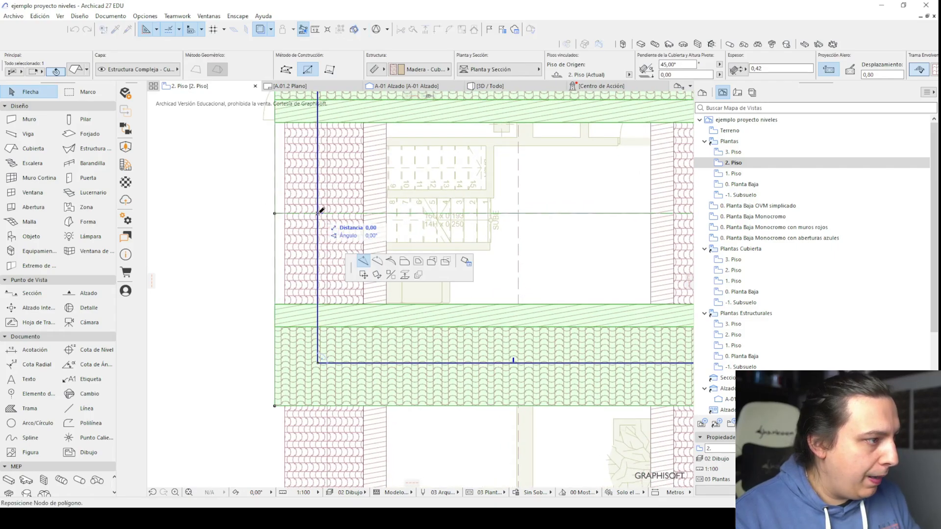
left_click(404, 261)
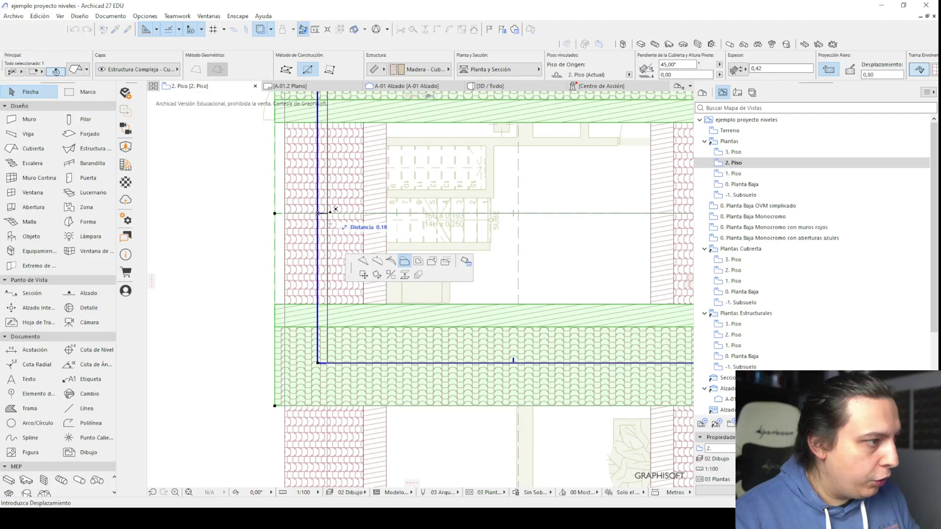
left_click(321, 240)
scroll(323, 319, "down", 6)
key("Delete")
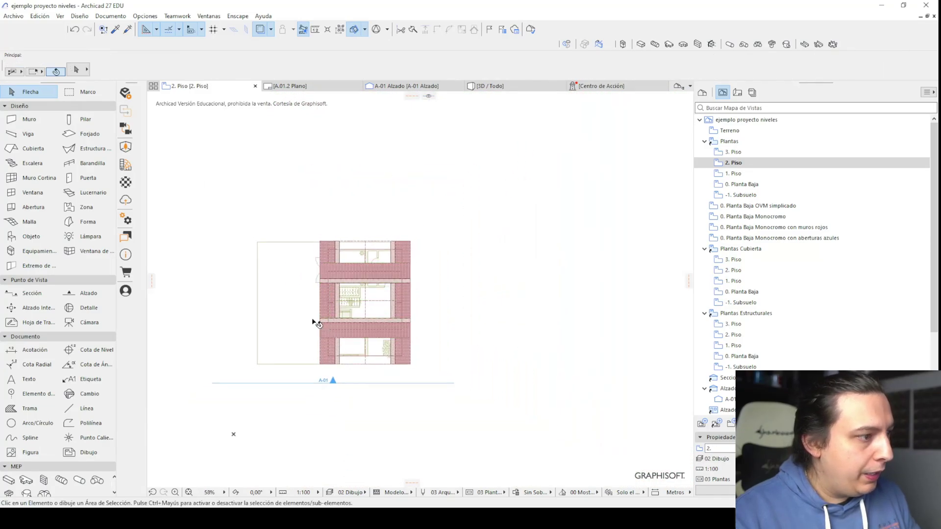
- Examine how the two crossing gable roofs intersect above the house from several angles in 3D
key("F3")
left_click_drag(324, 335, 410, 273)
left_click(461, 255)
scroll(449, 277, "up", 2)
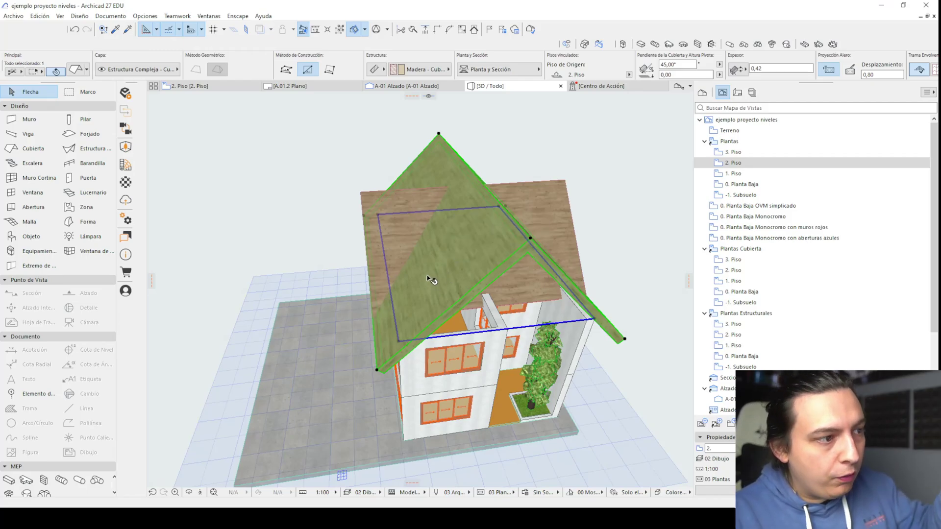
middle_click_drag(463, 260, 347, 294, "shift")
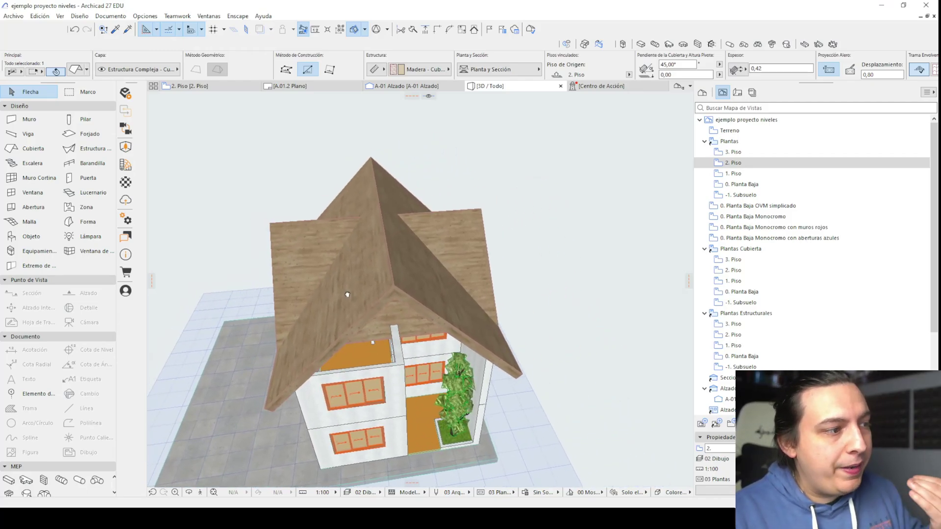
key("Escape")
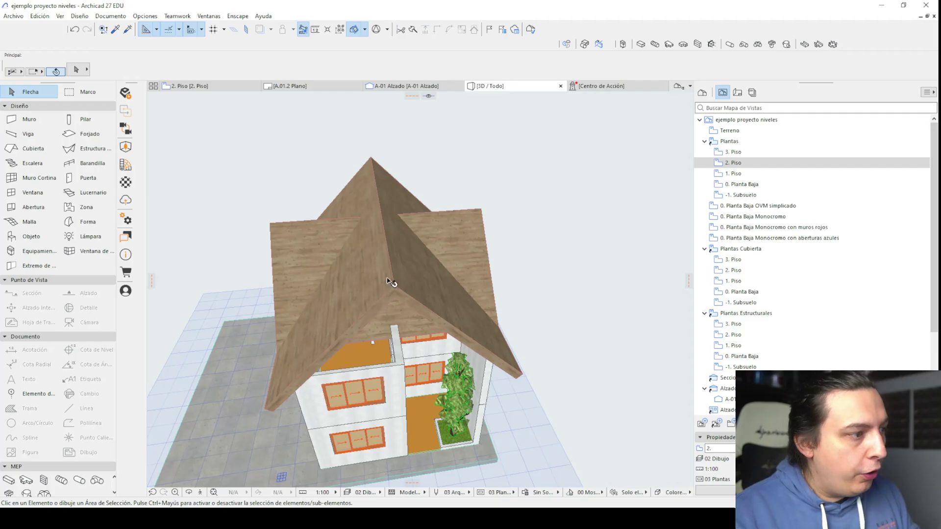
middle_click_drag(364, 317, 393, 195, "shift")
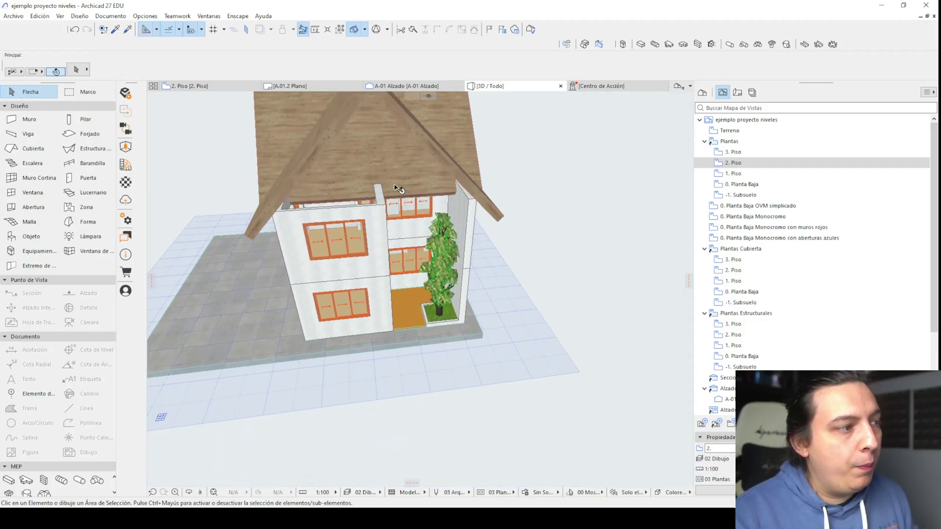
middle_click_drag(367, 142, 524, 307, "shift")
- In Solid Element Operations, set the gable roof crossing the house at mid-length as the target
left_click(546, 284)
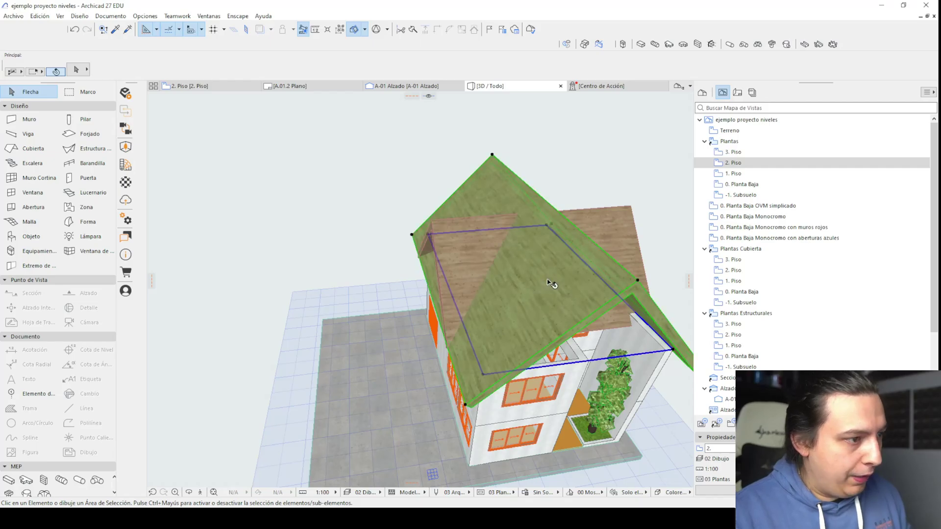
left_click(80, 15)
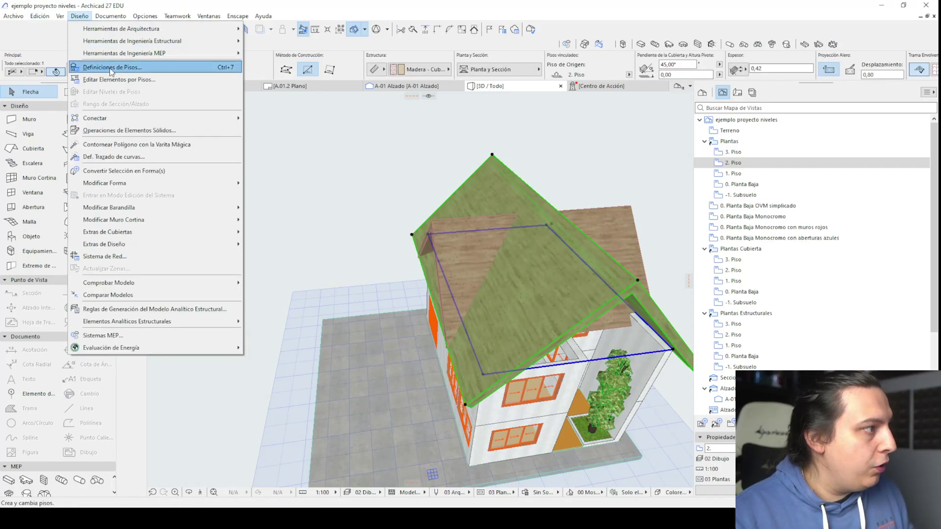
left_click(142, 128)
left_click(249, 150)
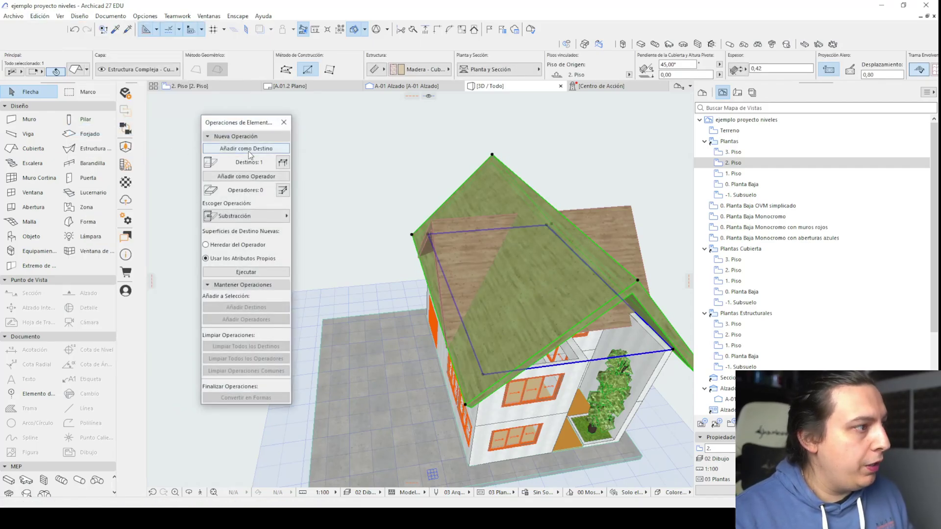
left_click(465, 273)
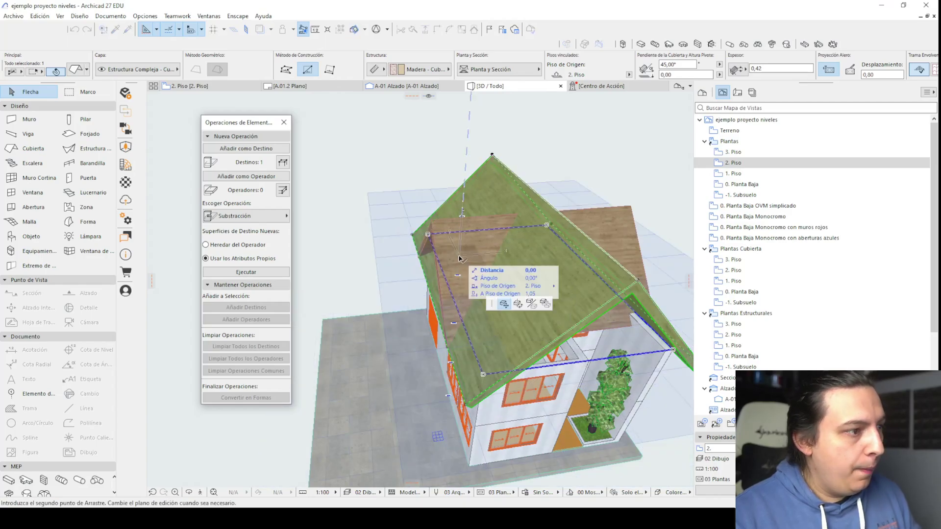
left_click(463, 253)
left_click(260, 149)
- Set the front-to-back gable roof as operator and execute Substracción con extrusión hacia abajo on the crossing roof
left_click(595, 298)
key("Escape")
left_click(500, 205)
left_click(247, 176)
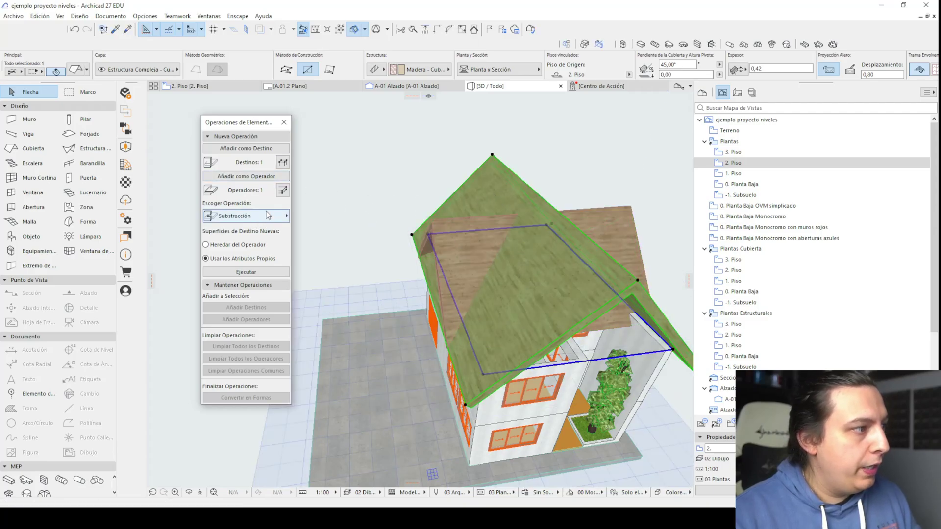
left_click(267, 218)
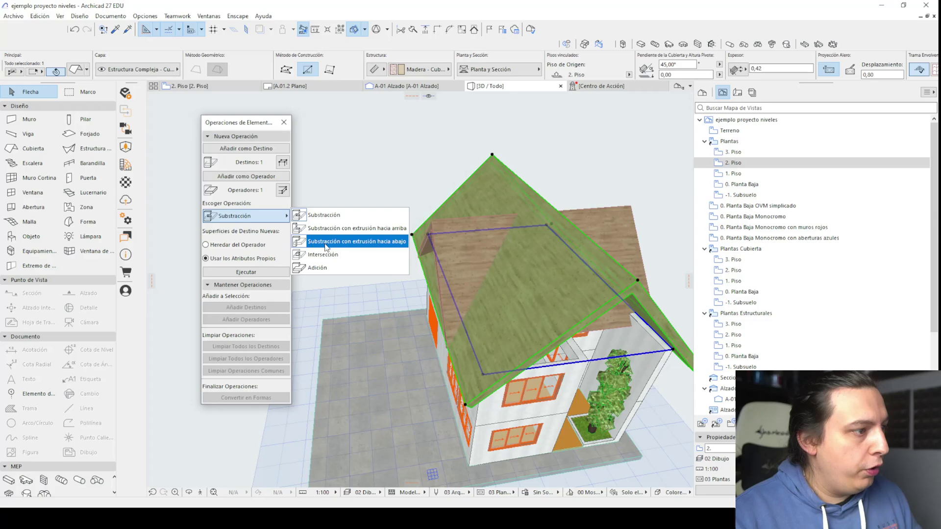
left_click(341, 241)
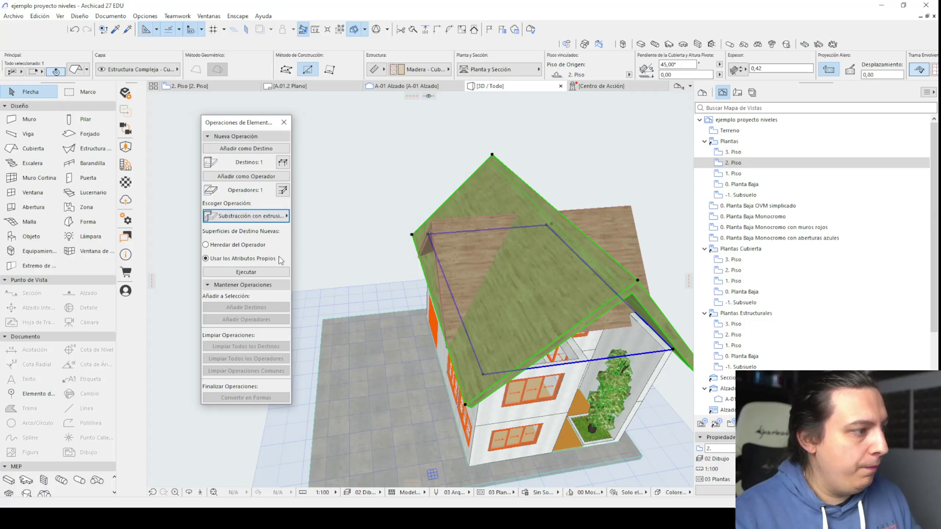
left_click(255, 272)
- Repeat the downward-extrusion subtraction with swapped roles, using the crossing roof as operator and the front-to-back gable roof as target
middle_click_drag(451, 321, 387, 239, "shift")
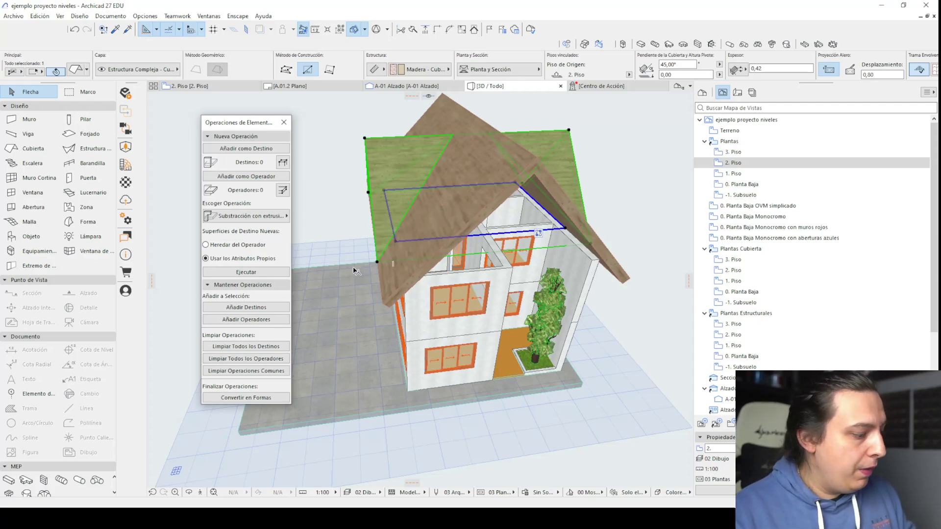
middle_click_drag(430, 294, 343, 176, "shift")
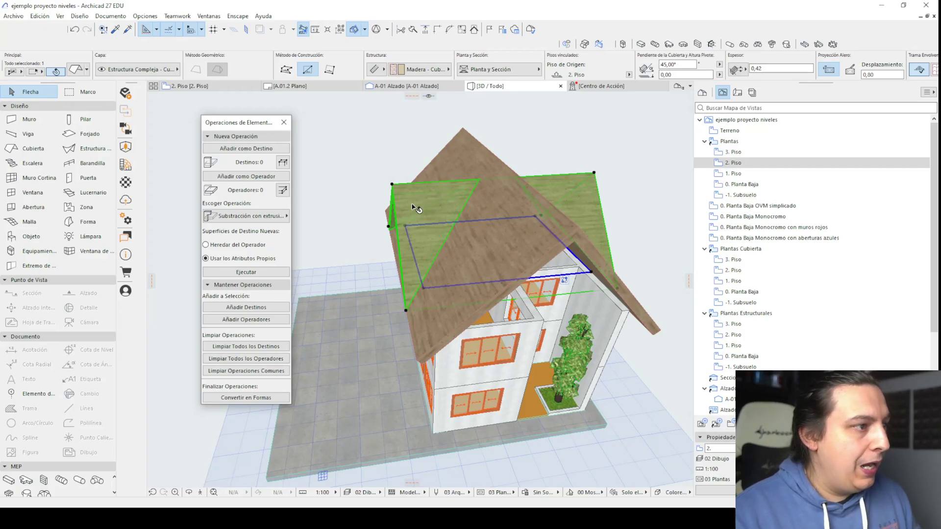
left_click(283, 176)
left_click(456, 164)
left_click(271, 149)
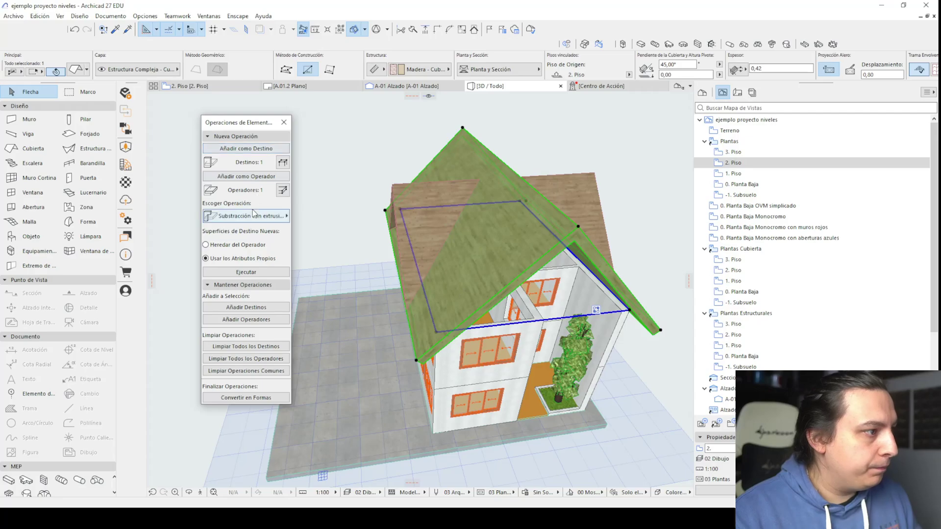
left_click(246, 272)
middle_click_drag(424, 297, 532, 276, "shift")
left_click(284, 123)
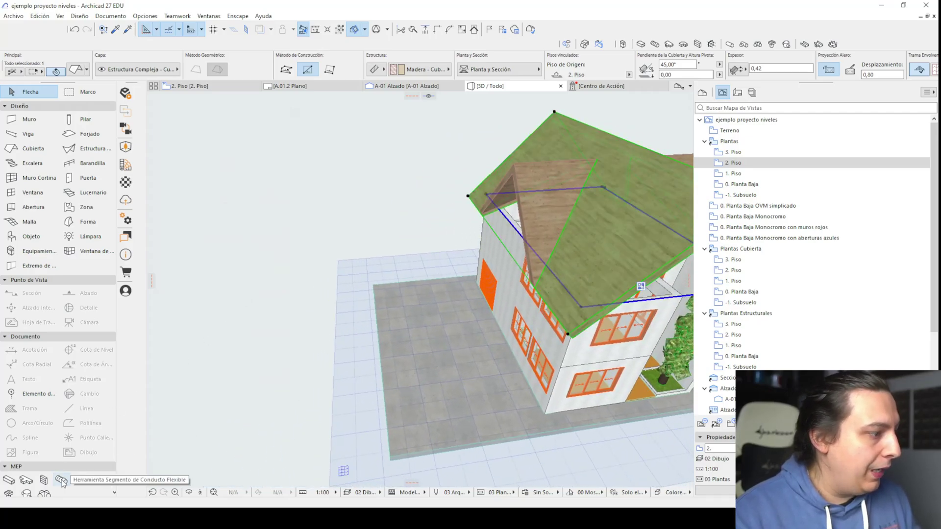
- Examine the joint between the two trimmed gable roofs and the open space beneath them in 3D
left_click(198, 493)
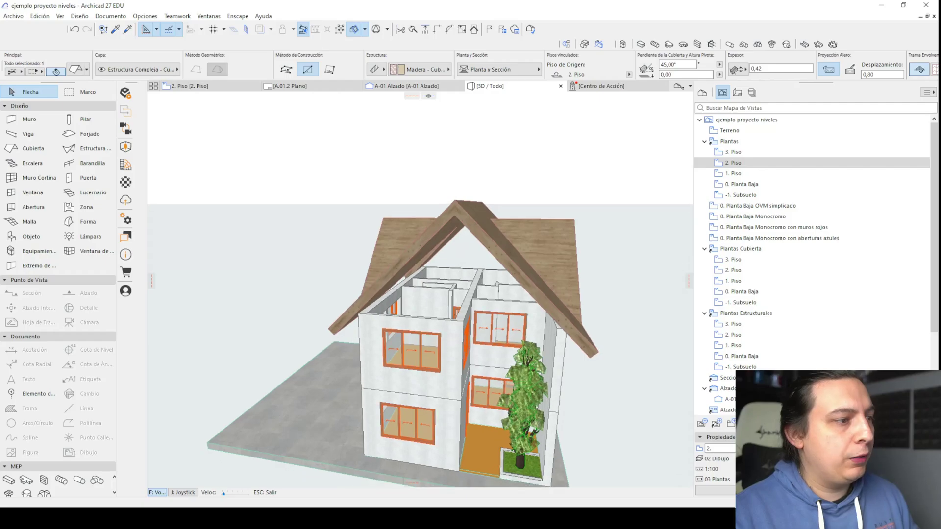
key("Escape")
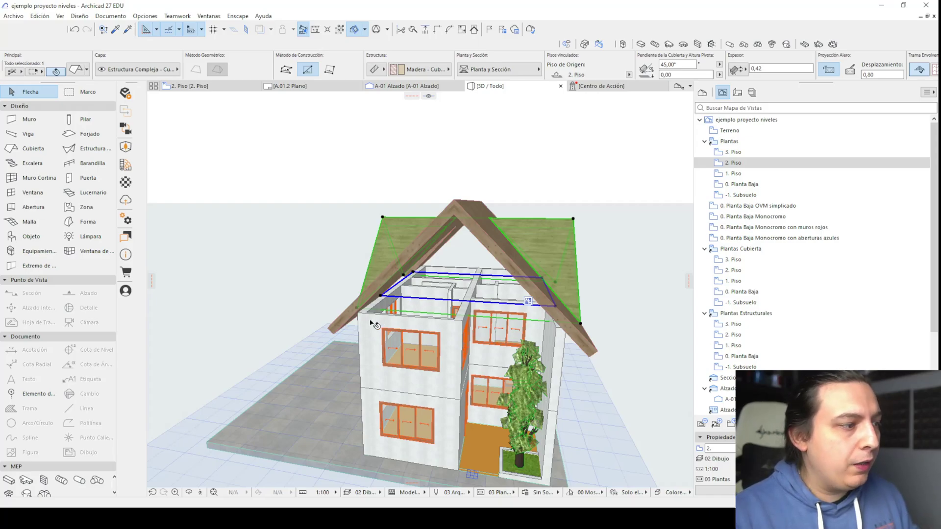
middle_click_drag(452, 227, 453, 336, "shift")
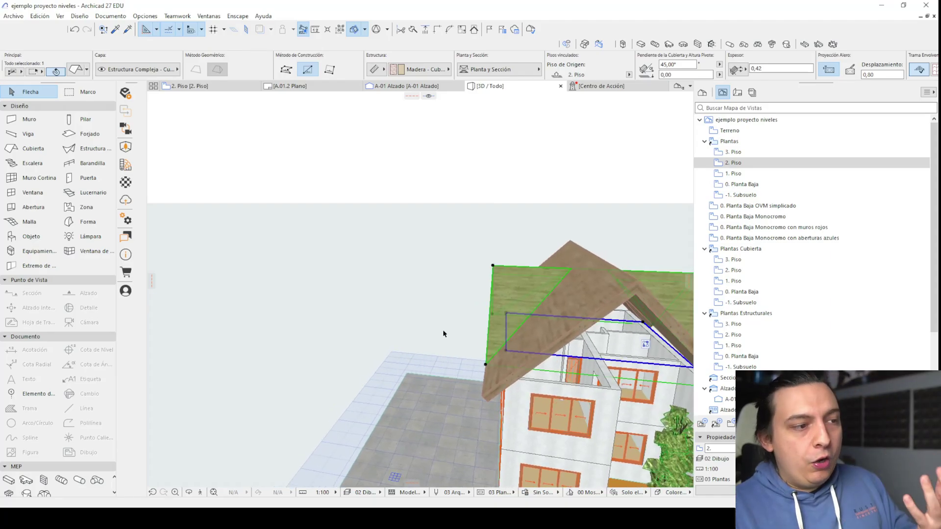
middle_click_drag(442, 333, 363, 357, "shift")
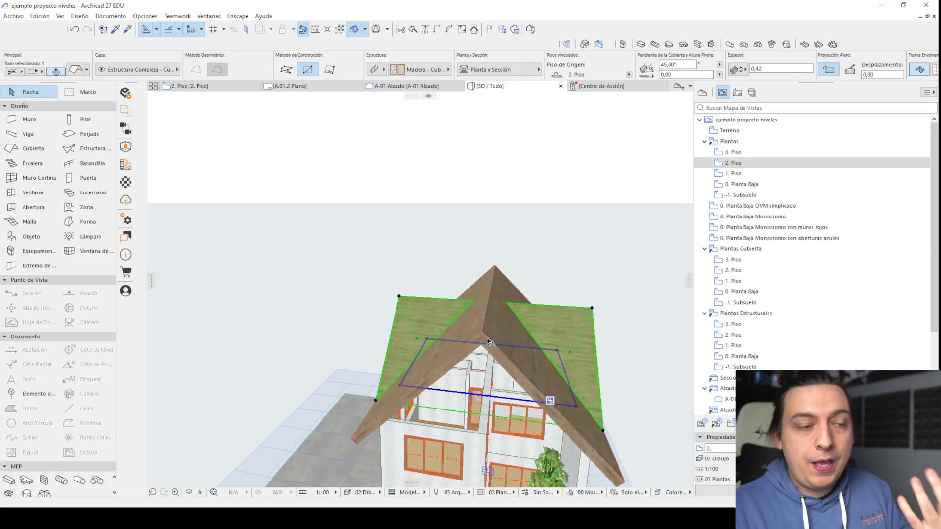
middle_click_drag(464, 348, 434, 310)
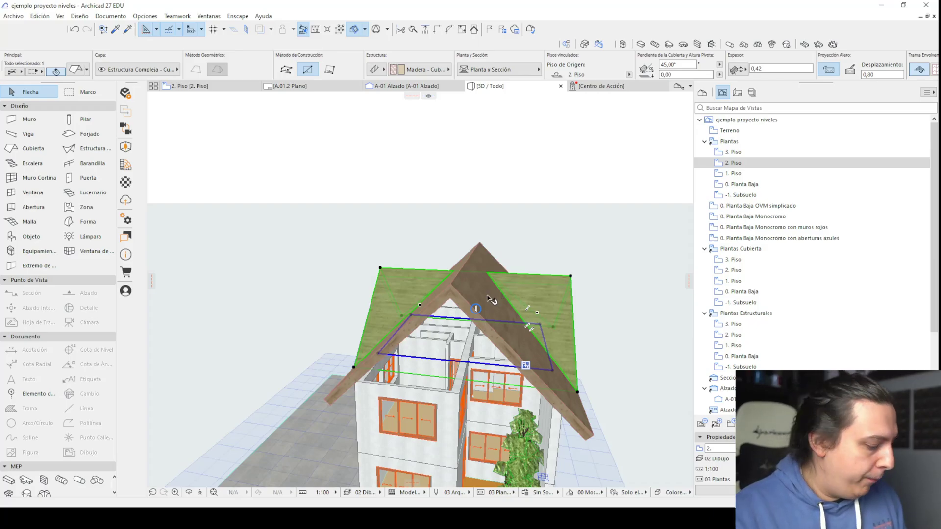
- Undo the solid operations and the crossing roof so only the front-to-back gable roof remains, and return to the 3D view
key("ctrl+z")
key("ctrl+z")
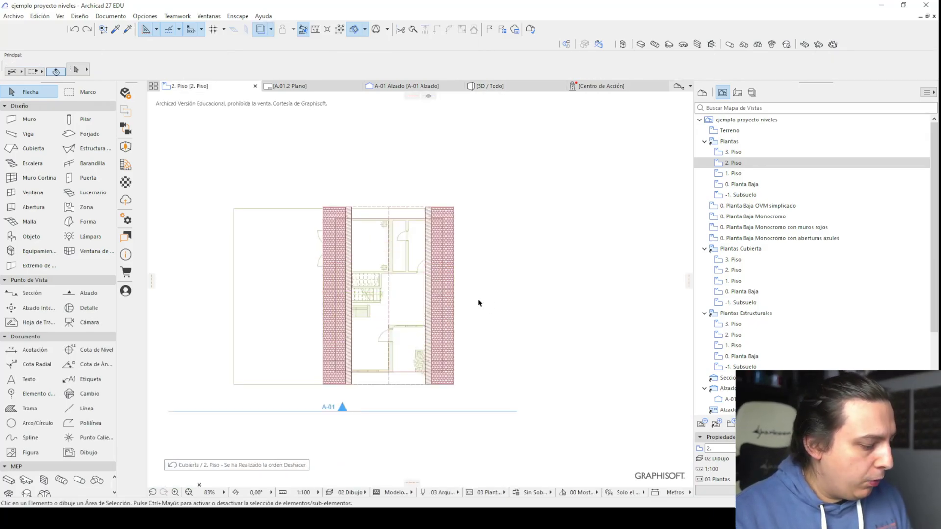
key("F3")
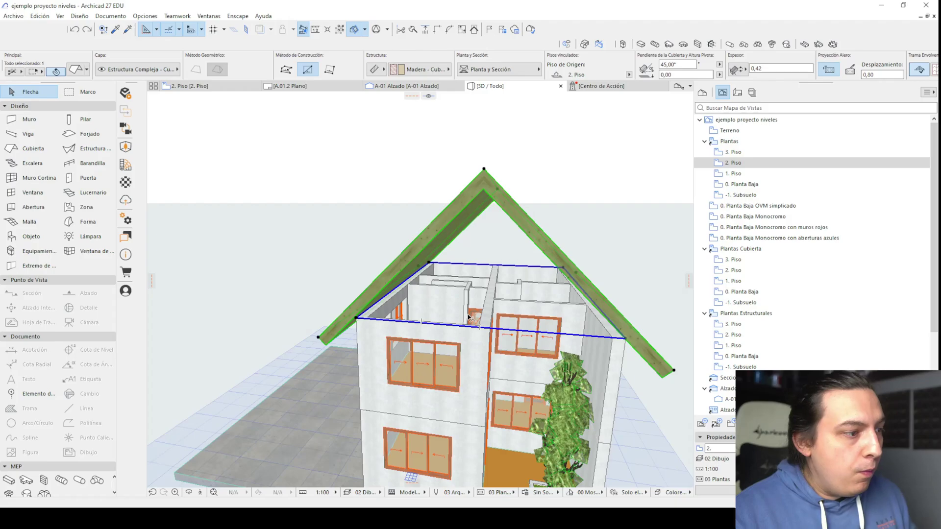
left_click(483, 354)
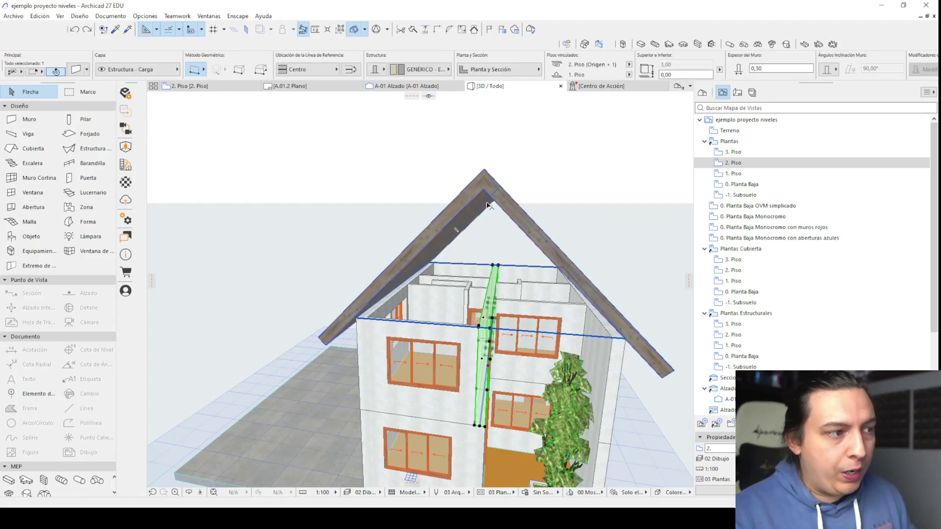
middle_click_drag(464, 342, 504, 374)
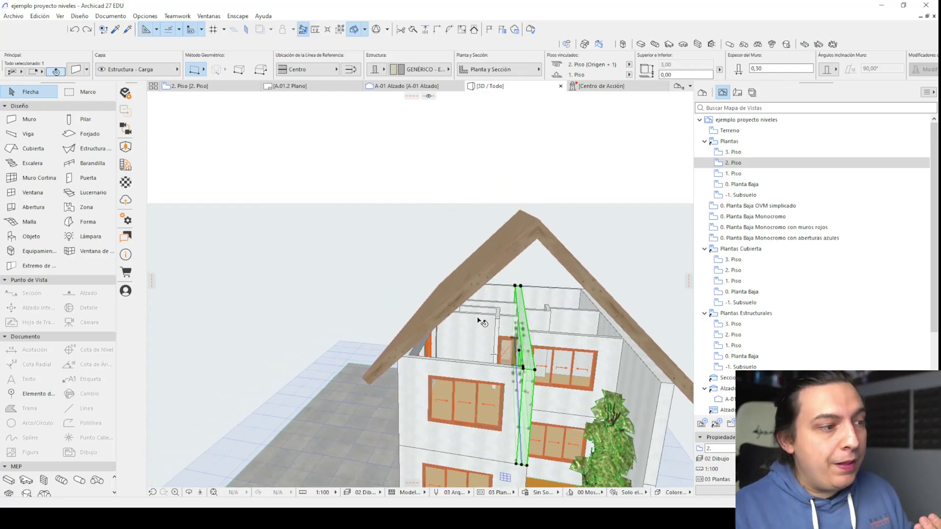
left_click(493, 280)
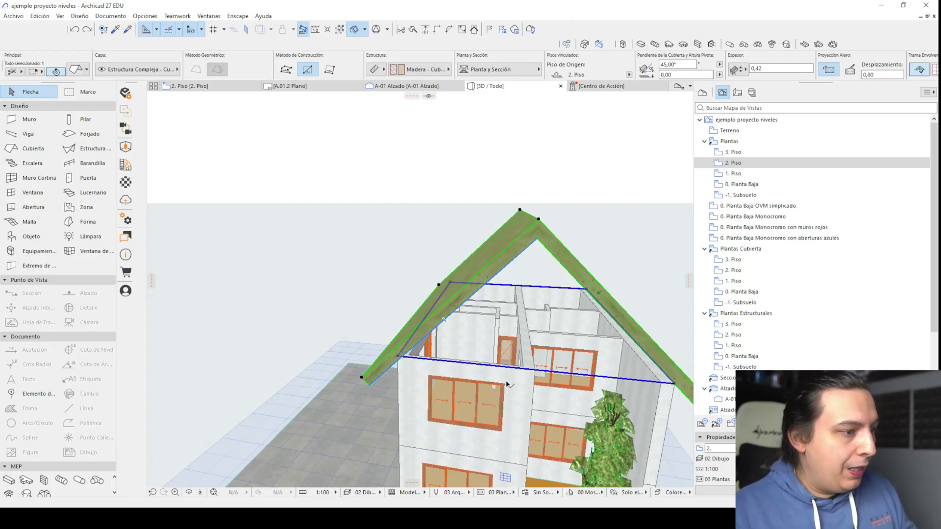
key("Escape")
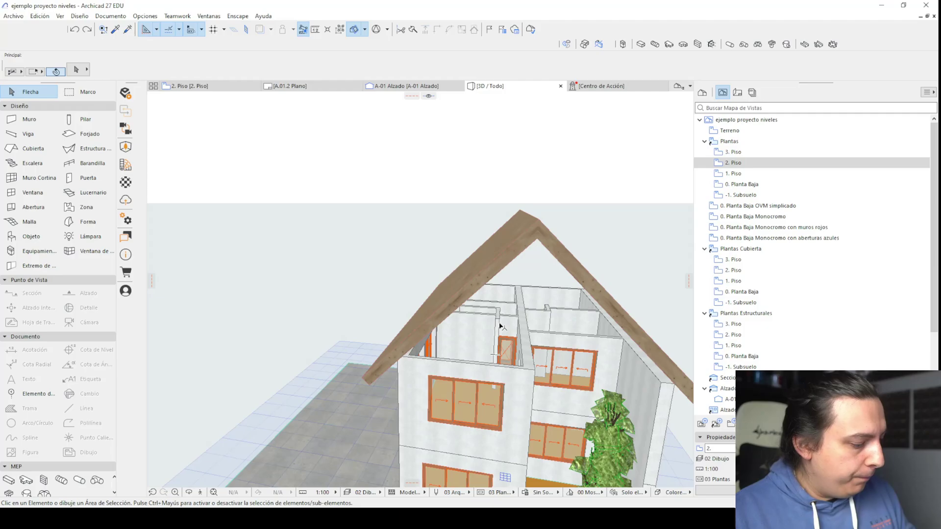
- On the 2. Piso plan, draw a rectangular slab over the house's footprint, between opposite corners of the roof's pivot polygon
key("F2")
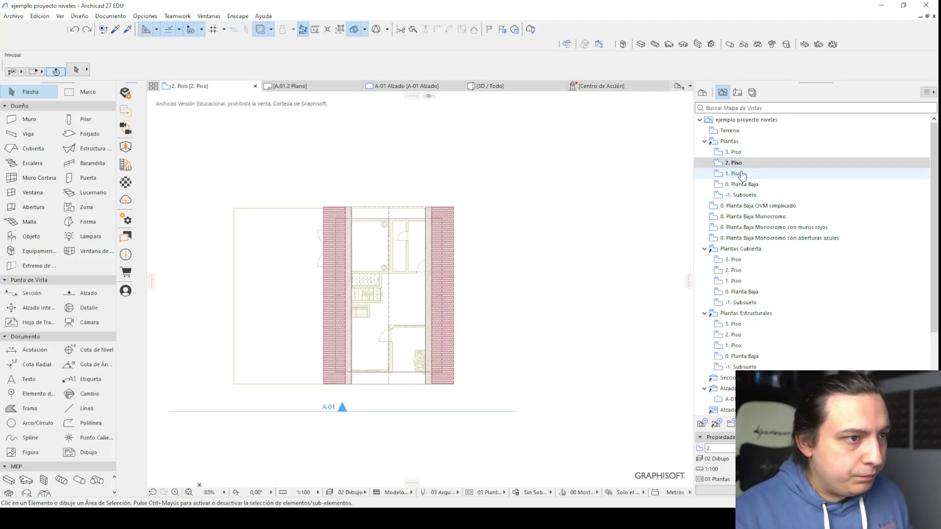
scroll(456, 230, "up", 4)
middle_click_drag(455, 232, 542, 204)
scroll(389, 202, "up", 1)
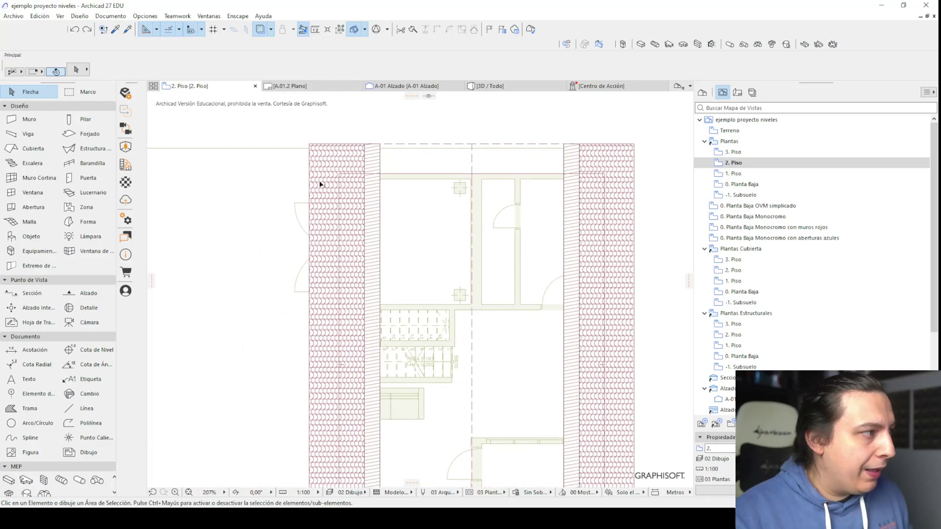
left_click(88, 134)
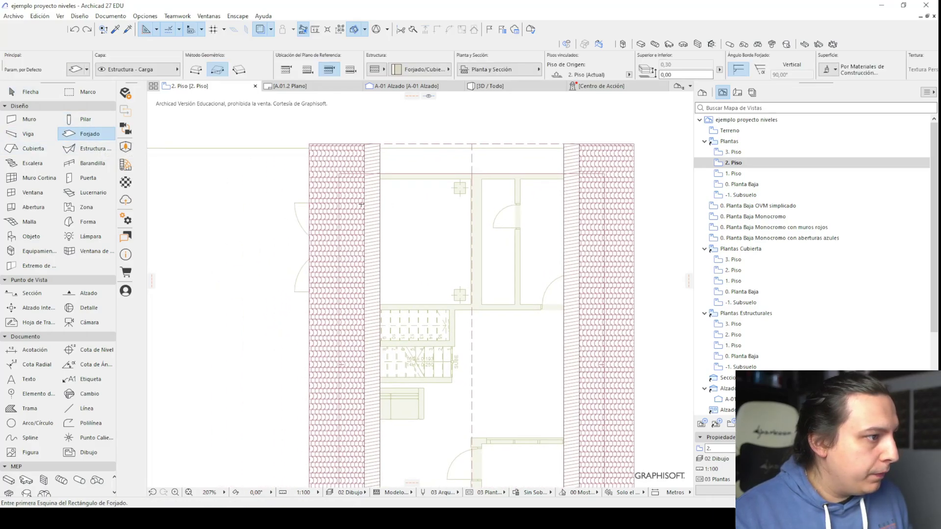
scroll(362, 204, "right", 3)
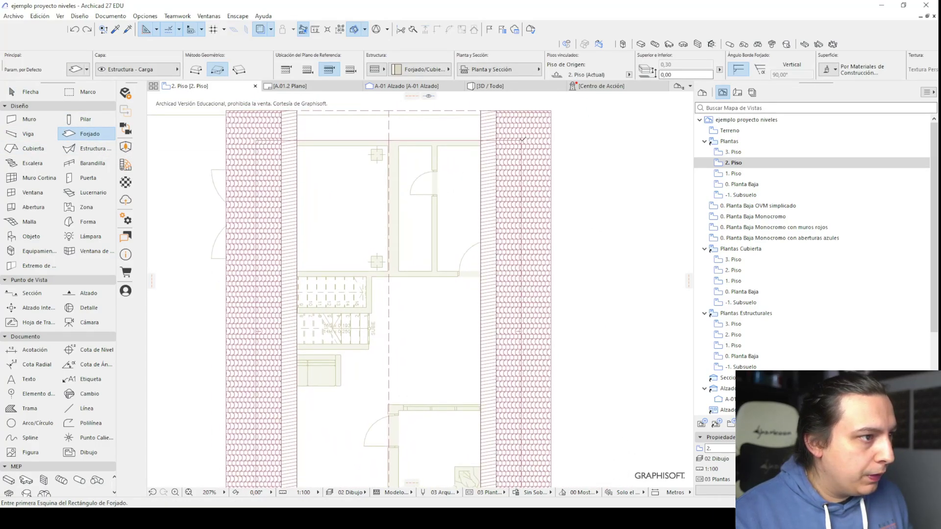
left_click(522, 140)
scroll(444, 231, "down", 5)
scroll(444, 231, "left", 5)
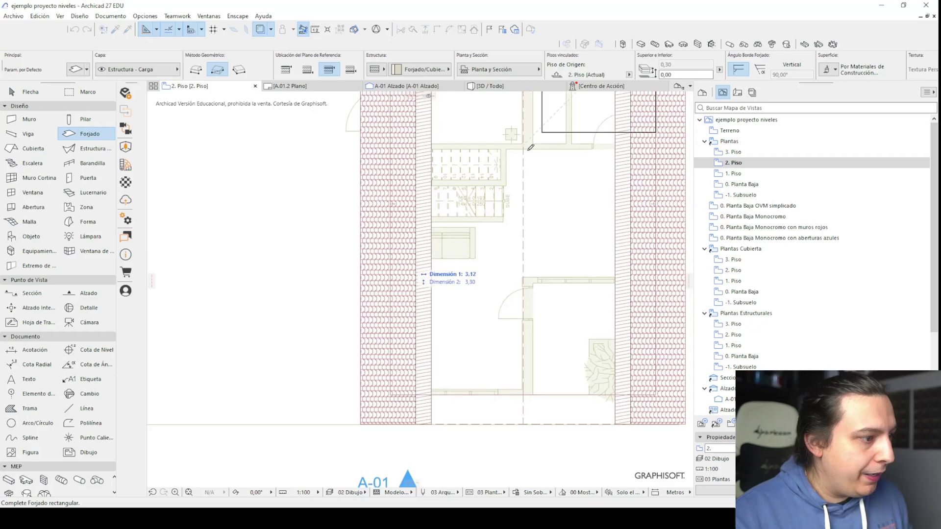
left_click(388, 394)
- In 3D, pick up the front facade wall's settings for the Wall tool, with 0,15 m thickness and Cara Interior reference line
key("F3")
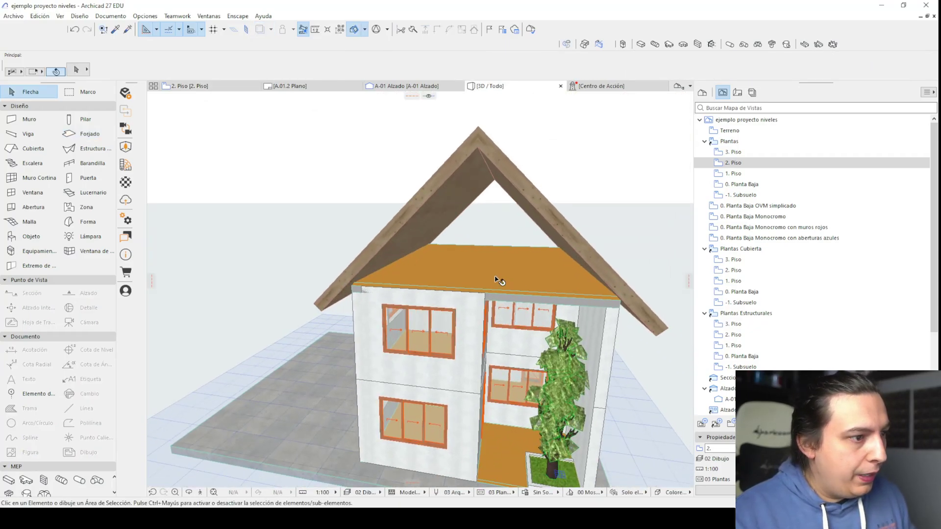
left_click(499, 280)
middle_click_drag(456, 243, 495, 279)
key("Escape")
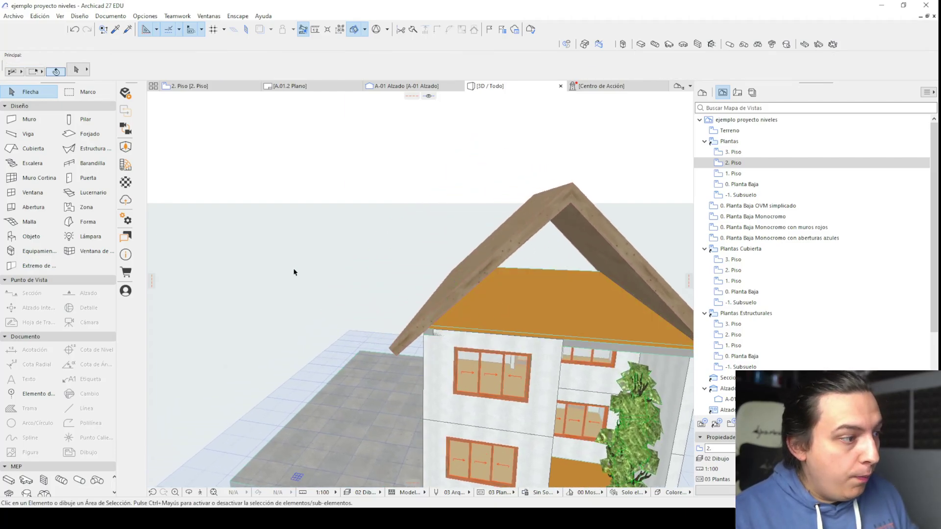
middle_click_drag(196, 236, 275, 245, "shift")
key("w")
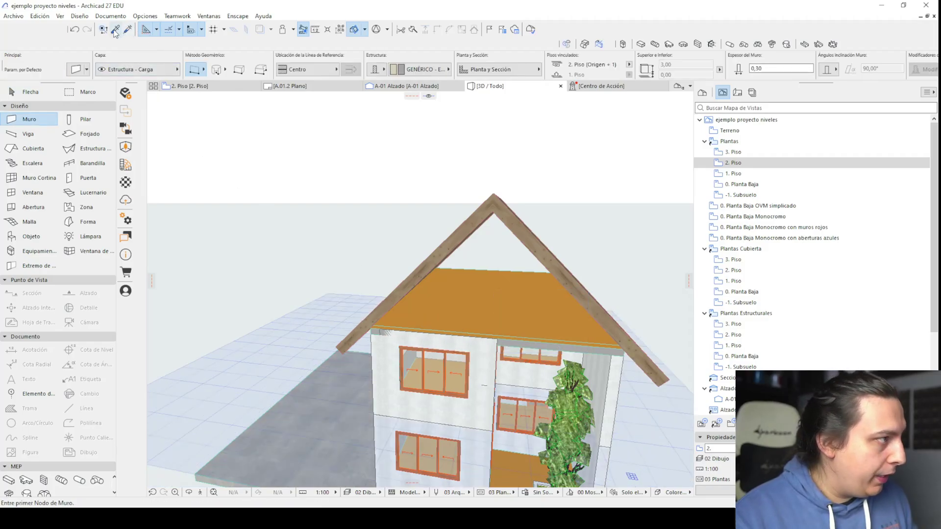
left_click(115, 31)
left_click(472, 369)
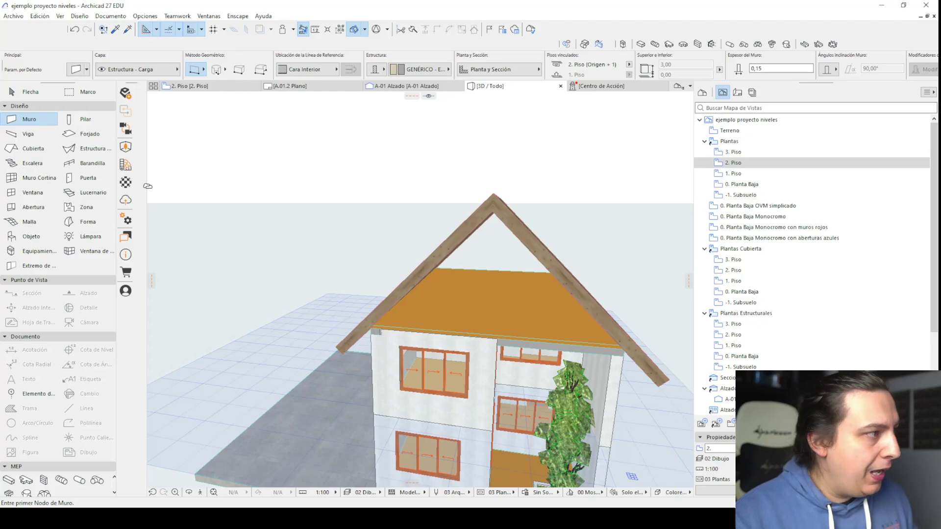
- On the 2. Piso plan, draw the front and right side attic walls along the roof's pivot polygon
key("F2")
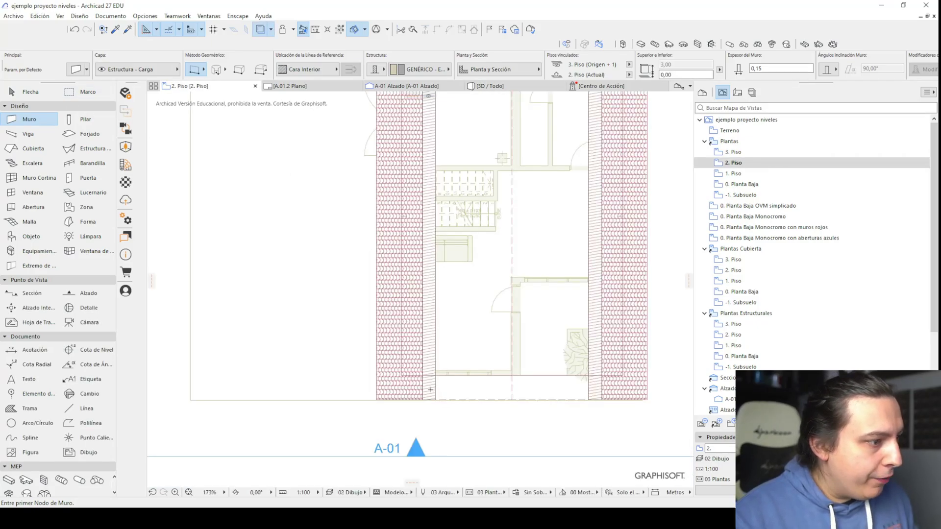
left_click(402, 375)
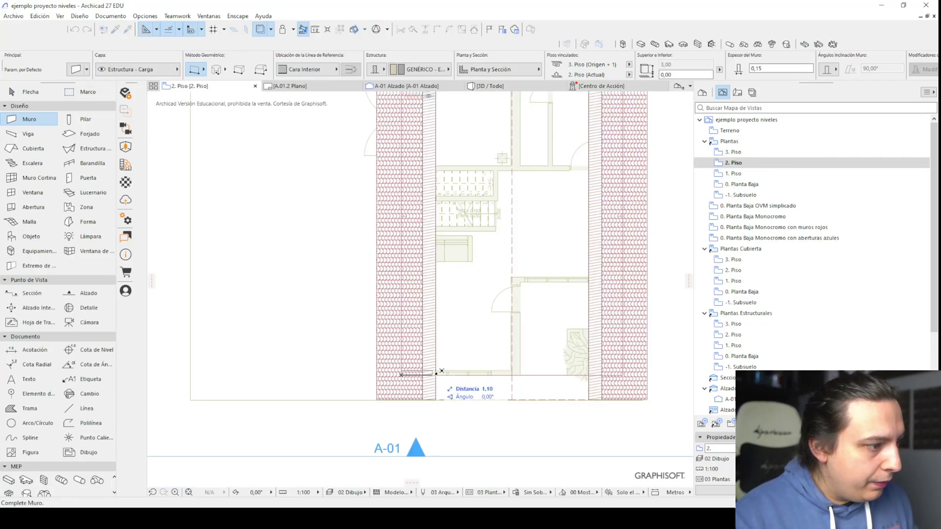
left_click(623, 374)
middle_click_drag(624, 313, 588, 470)
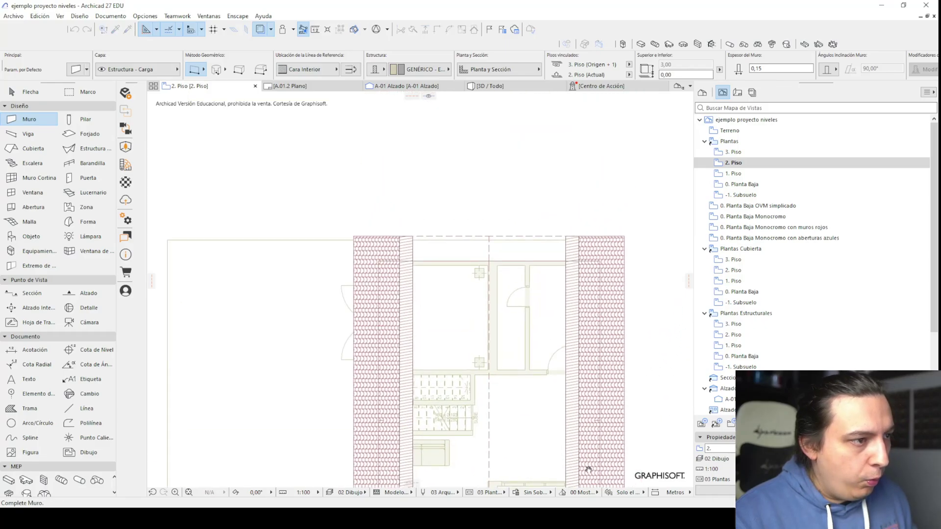
double_click(602, 258)
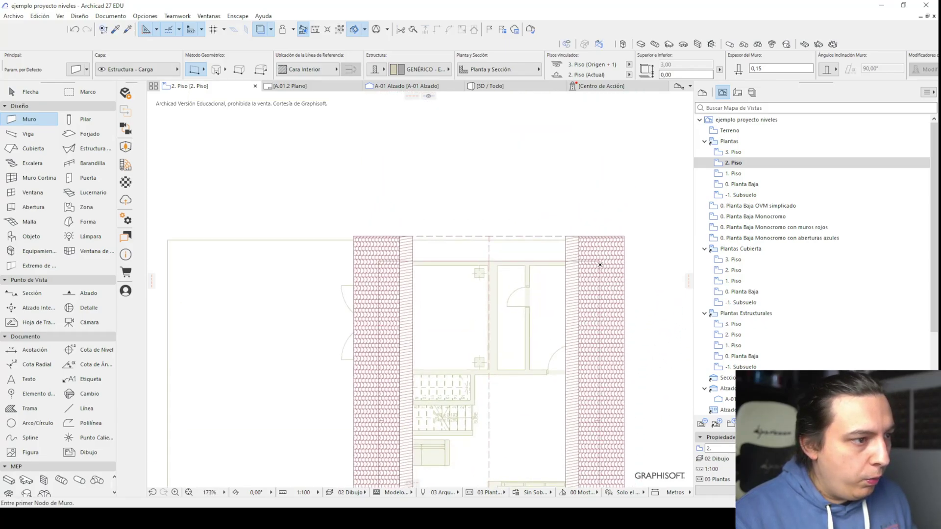
- Complete the attic enclosure with the rear and left side walls along the pivot polygon, and return to the 3D view
left_click(600, 263)
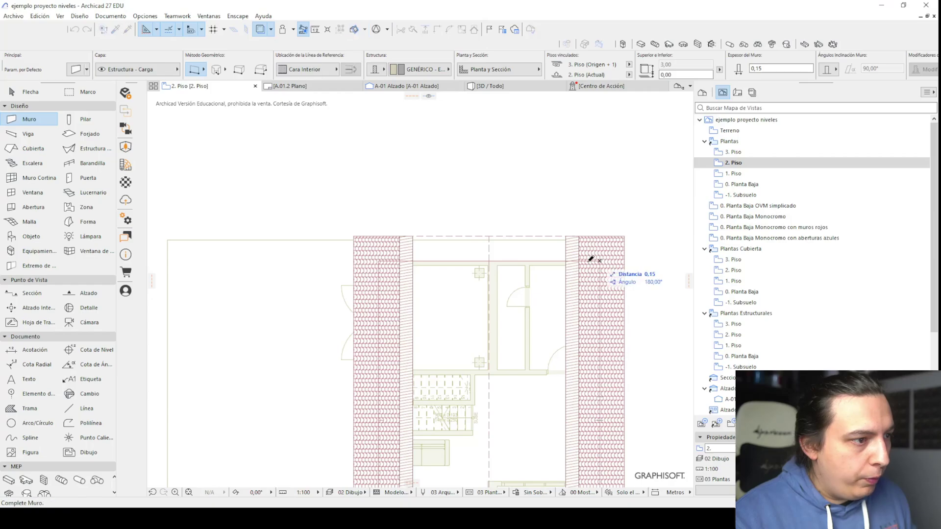
left_click(380, 258)
scroll(382, 296, "down", 5)
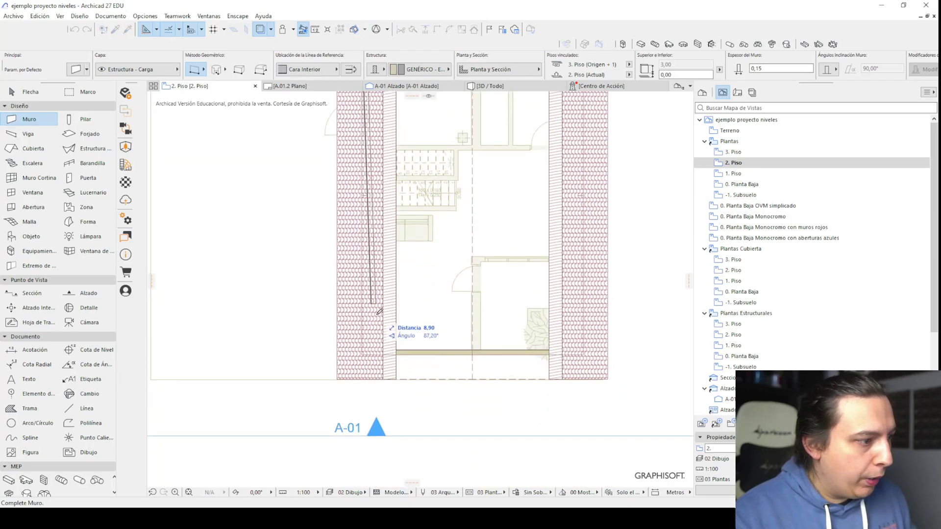
double_click(372, 361)
key("F3")
middle_click_drag(382, 358, 367, 415, "shift")
left_click_drag(460, 304, 519, 332)
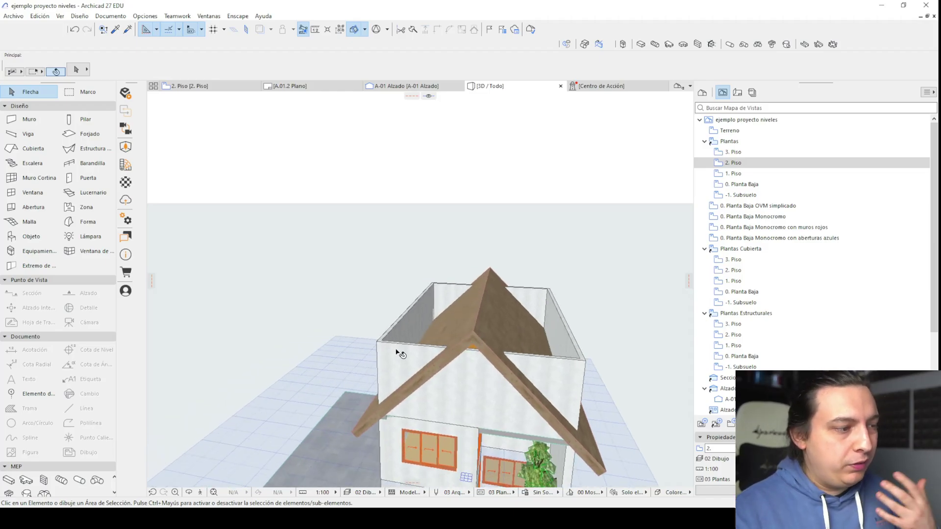
- Select the four attic walls and stretch their height up to the front ridge of the gable roof
left_click(473, 368)
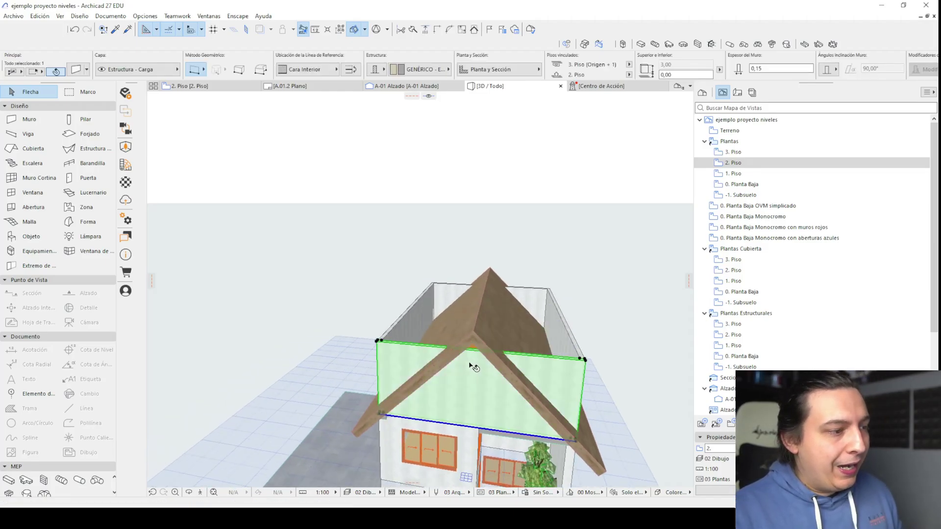
left_click(570, 340, "shift")
left_click(537, 302, "shift")
left_click(415, 308, "shift")
scroll(356, 311, "up", 3)
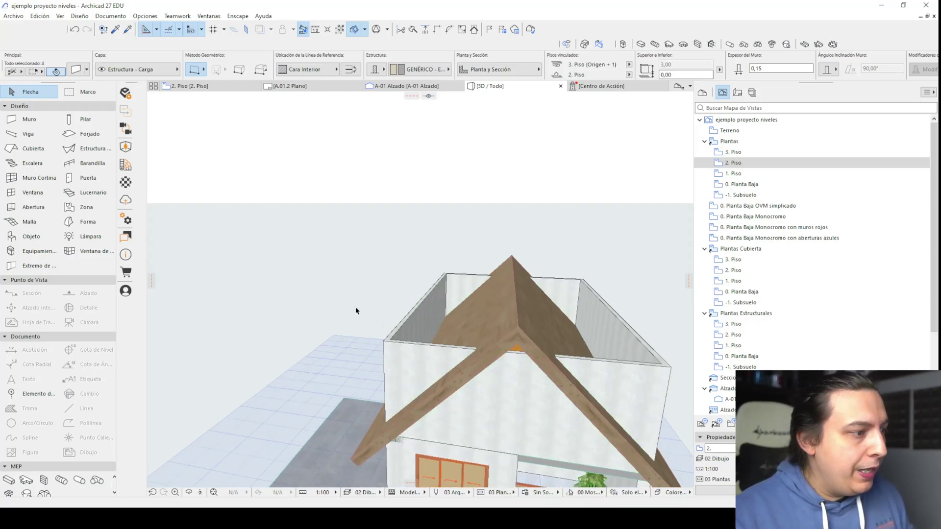
left_click(384, 345)
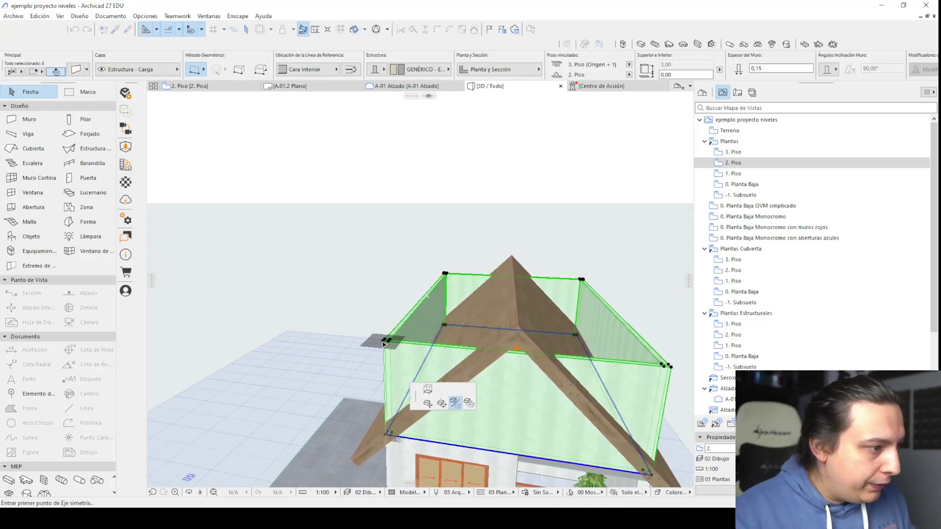
left_click(429, 399)
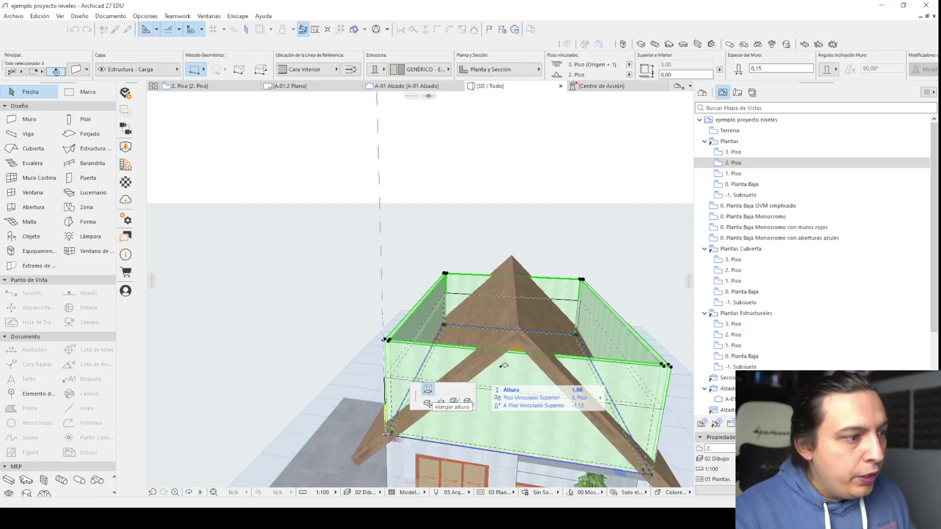
left_click(518, 339)
key("Escape")
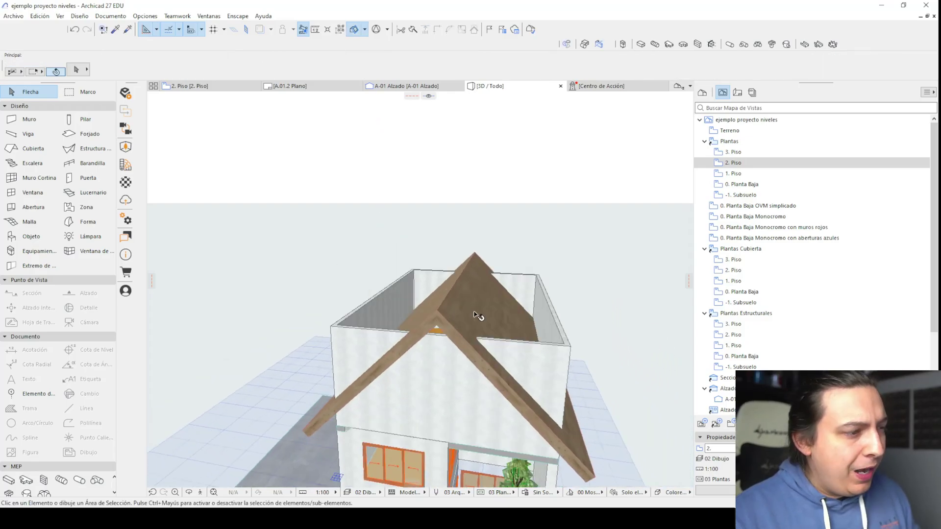
- Set the gable roof's slope to 30°
left_click(475, 315)
left_click(67, 68)
left_click(539, 156)
type("30")
key("Return")
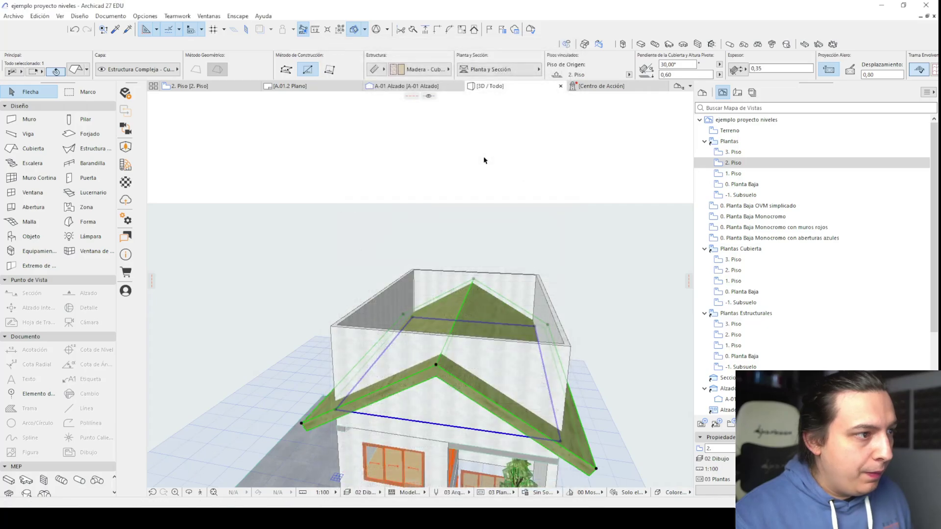
key("Escape")
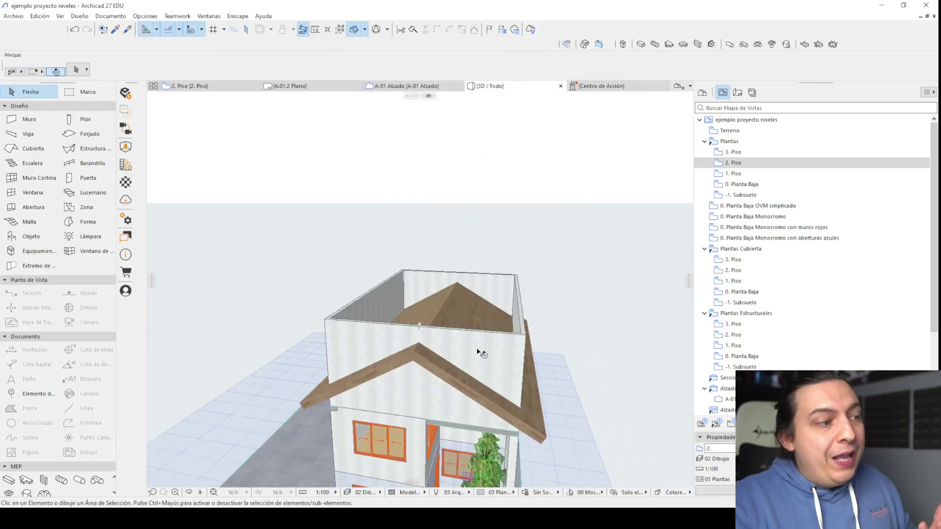
- Trim all four attic walls with the gable roof as the cutting element, keeping the portion beneath the roof
middle_click_drag(483, 319, 432, 343, "shift")
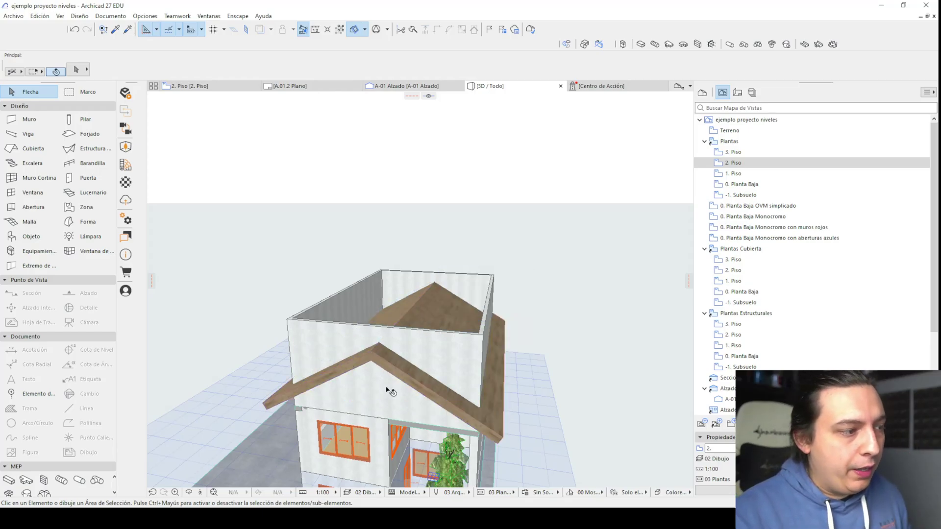
left_click(436, 361)
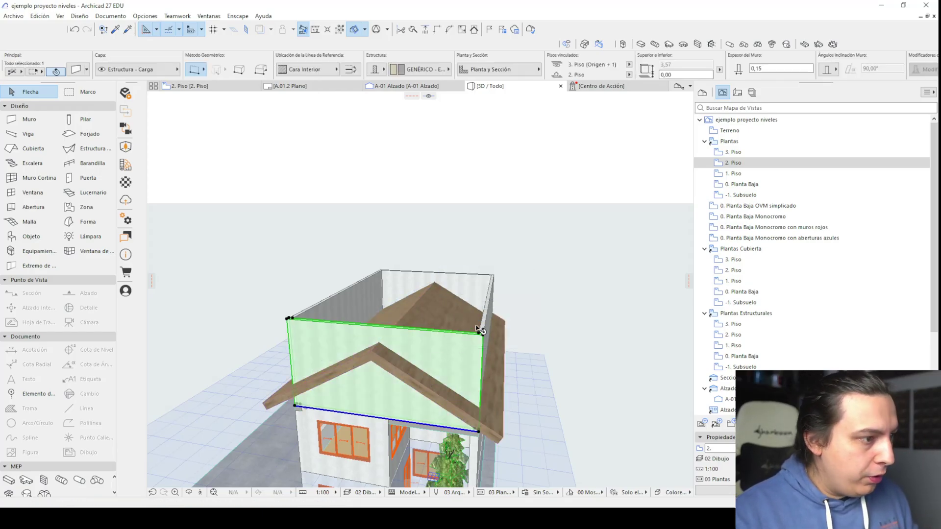
left_click(481, 296, "shift")
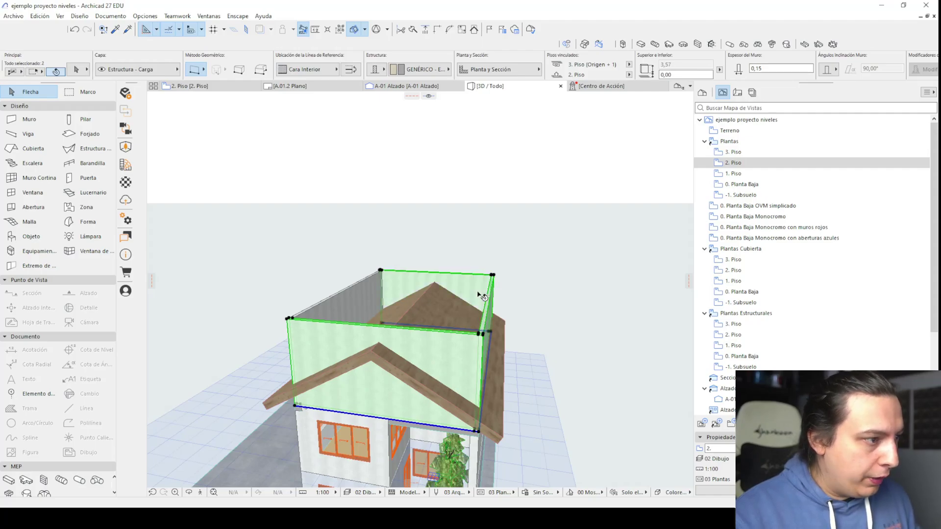
left_click(372, 296, "shift")
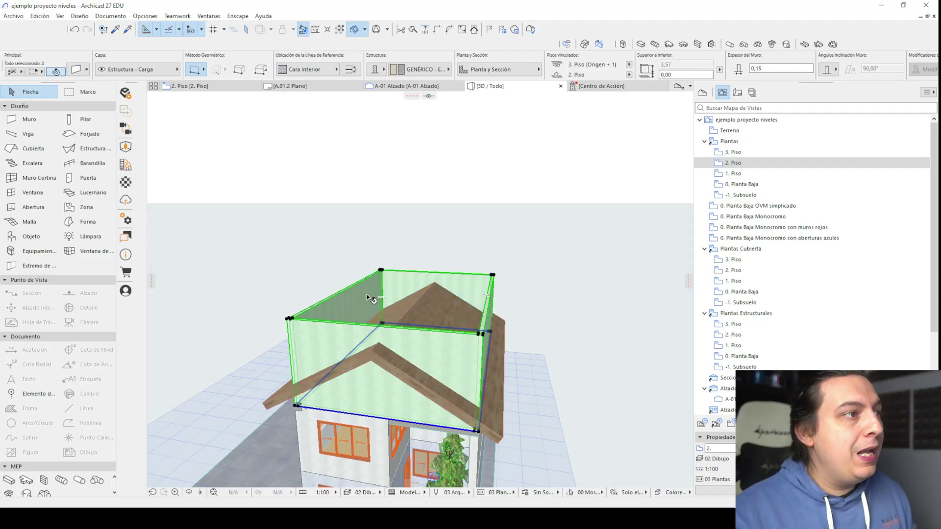
left_click(475, 30)
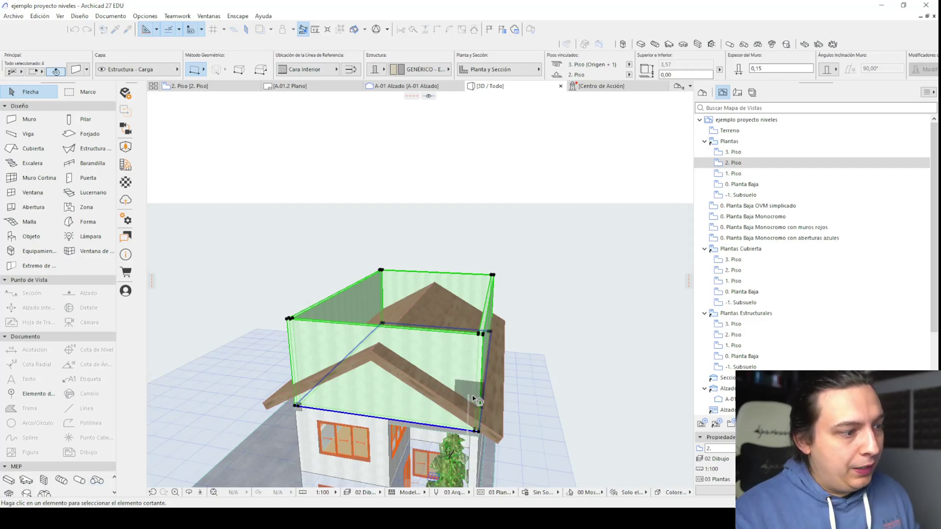
left_click(500, 415)
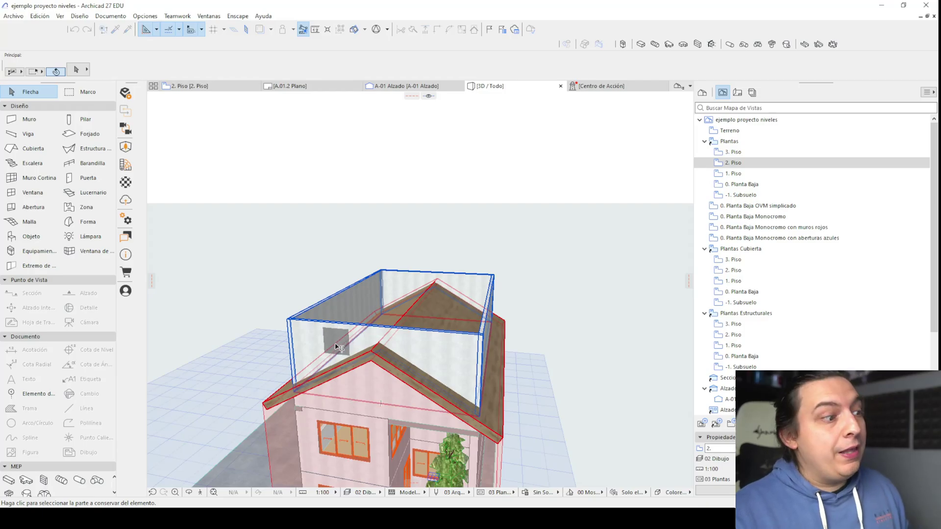
left_click(345, 403)
middle_click_drag(355, 368, 367, 266, "shift")
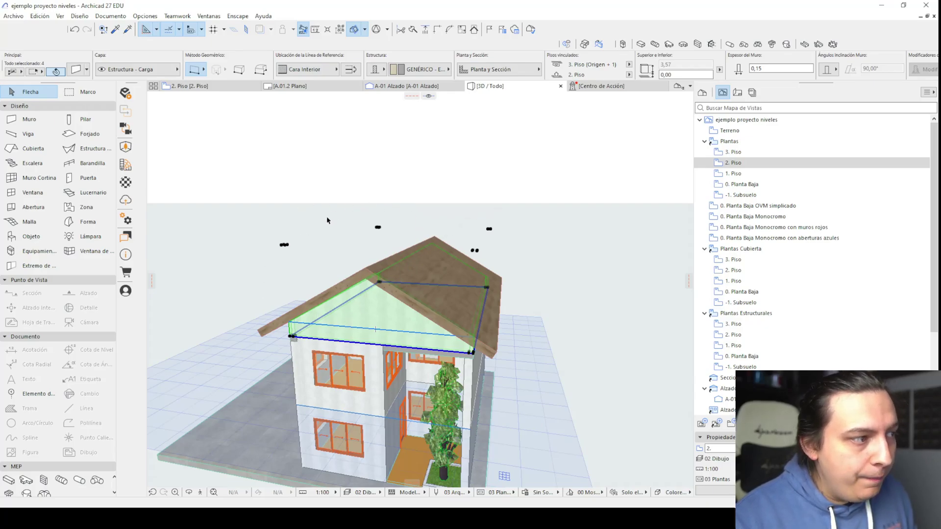
middle_click_drag(264, 319, 378, 316, "shift")
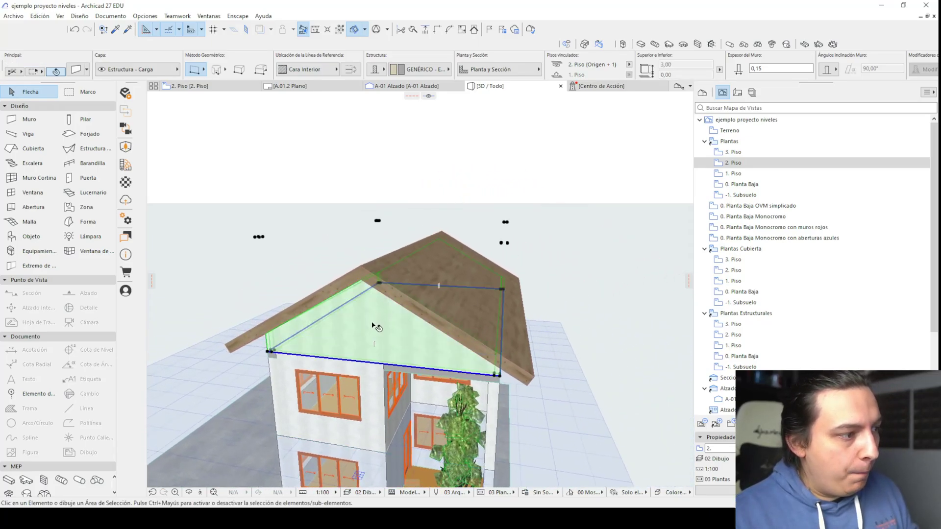
- Undo the trim of the four attic walls
key("Escape")
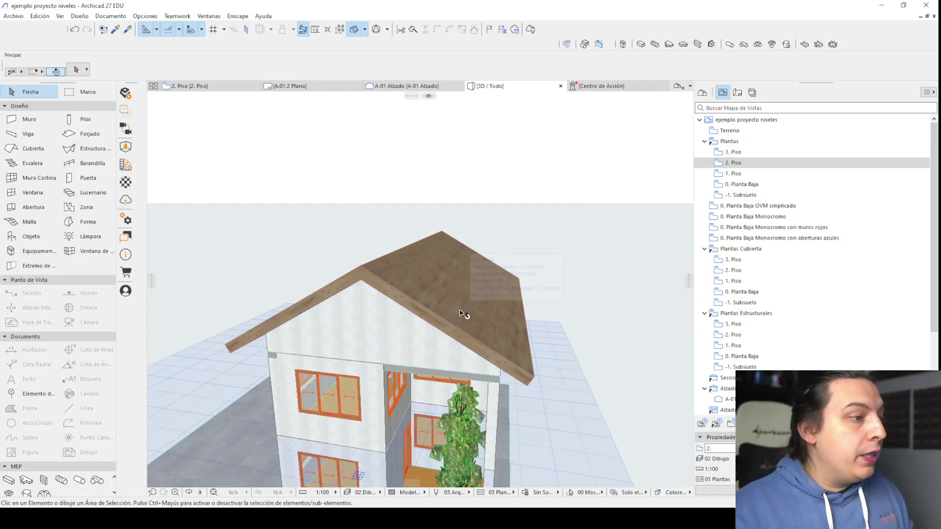
key("ctrl+z")
mouse_move(446, 309)
middle_mouse_down("shift")
mouse_move(436, 372)
mouse_move(452, 318)
middle_mouse_up("shift")
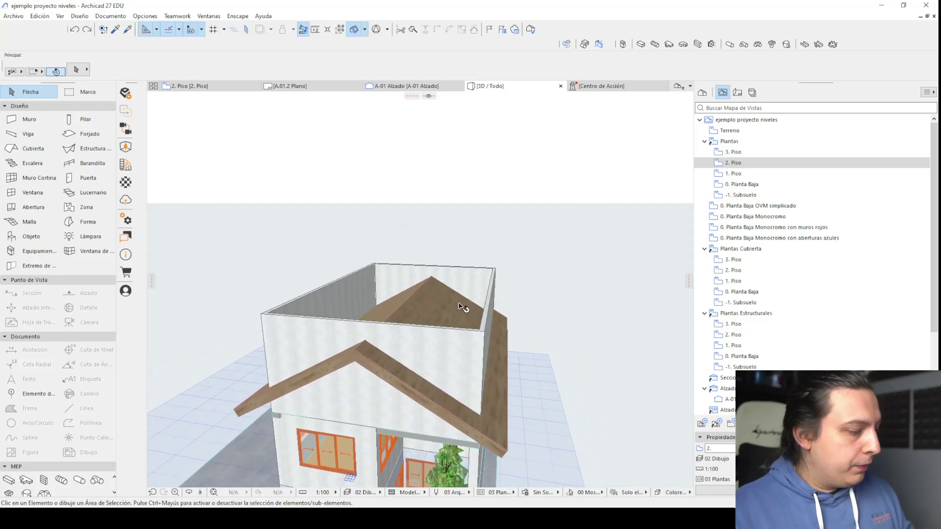
- Trim only the rear attic wall with the gable roof, keeping its lower part, and undo that trim
left_click(394, 279)
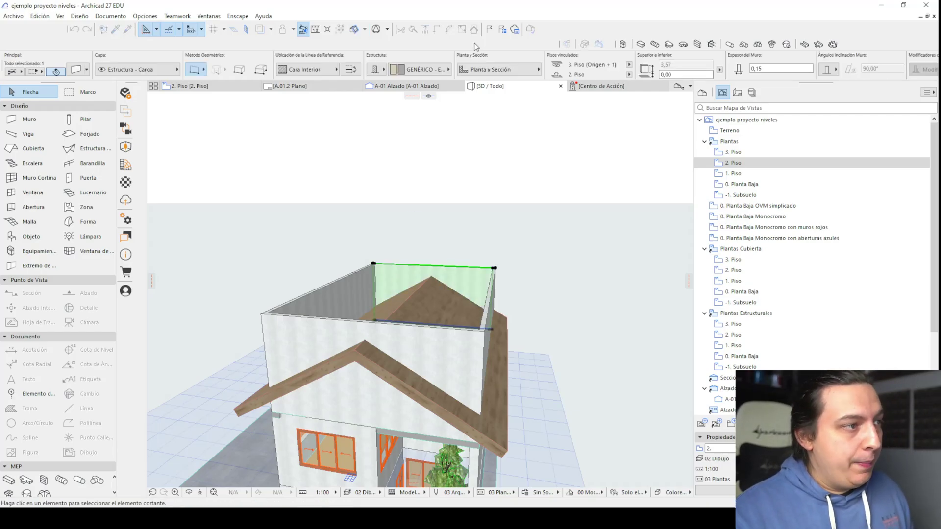
left_click(427, 294)
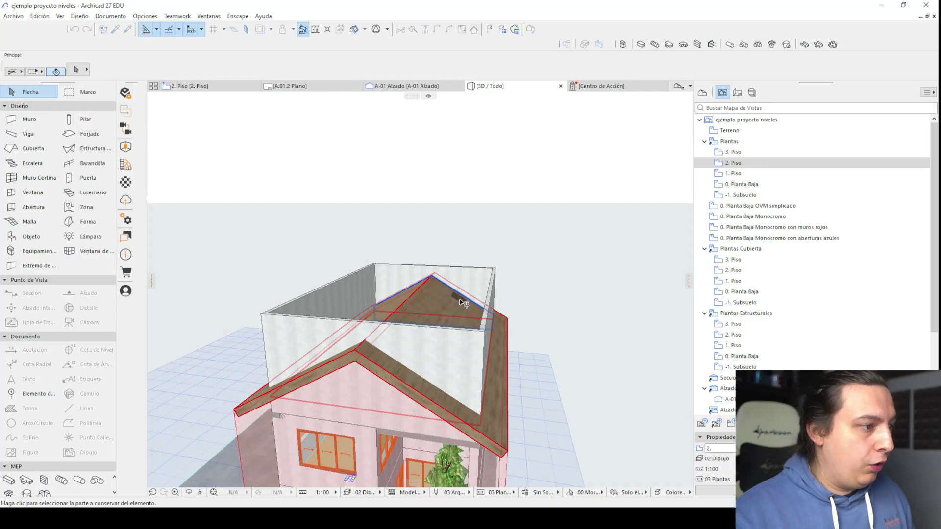
left_click(465, 321)
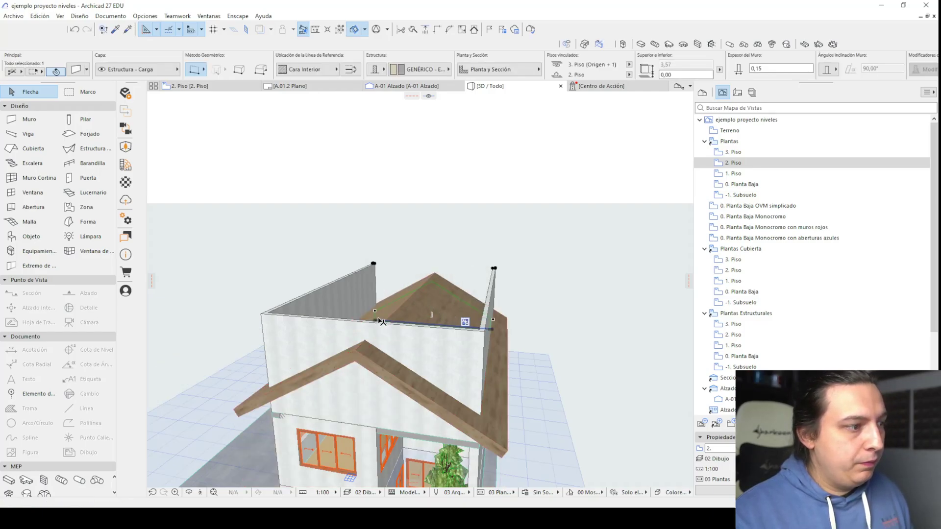
scroll(423, 302, "up", 3)
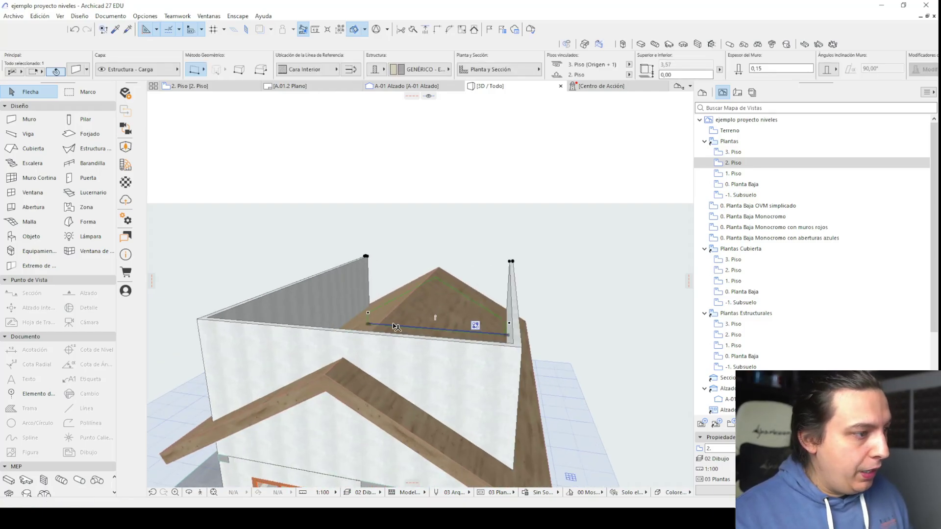
scroll(371, 303, "down", 5)
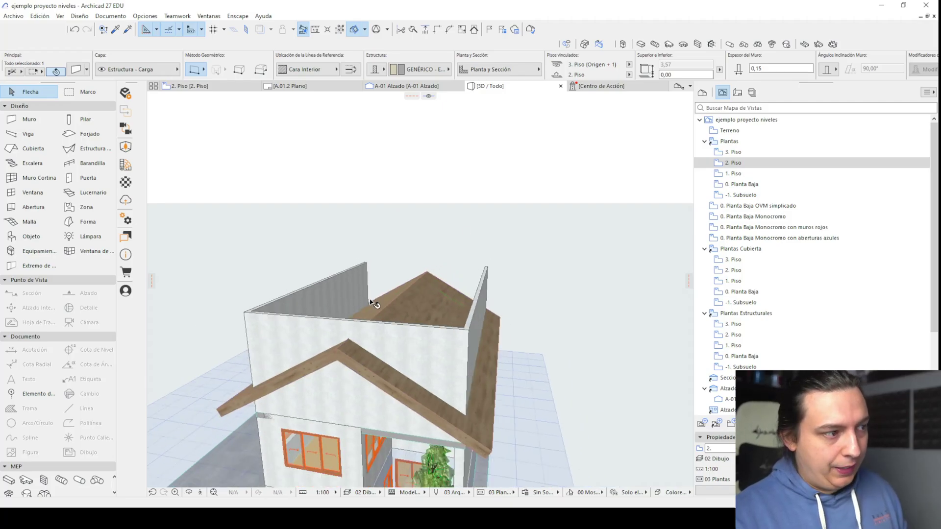
key("Escape")
key("ctrl+z")
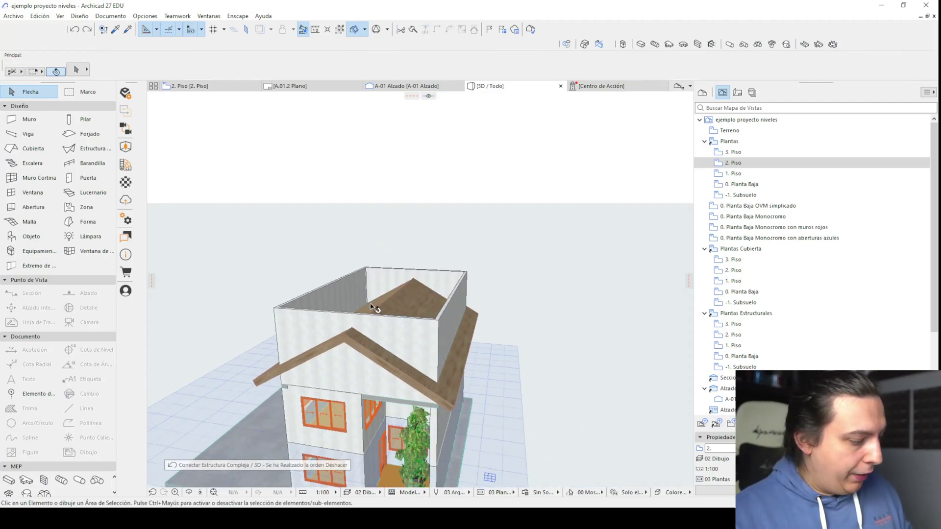
- Select the four attic walls together and trim them to the gable roof, keeping the part below it
left_click(435, 305)
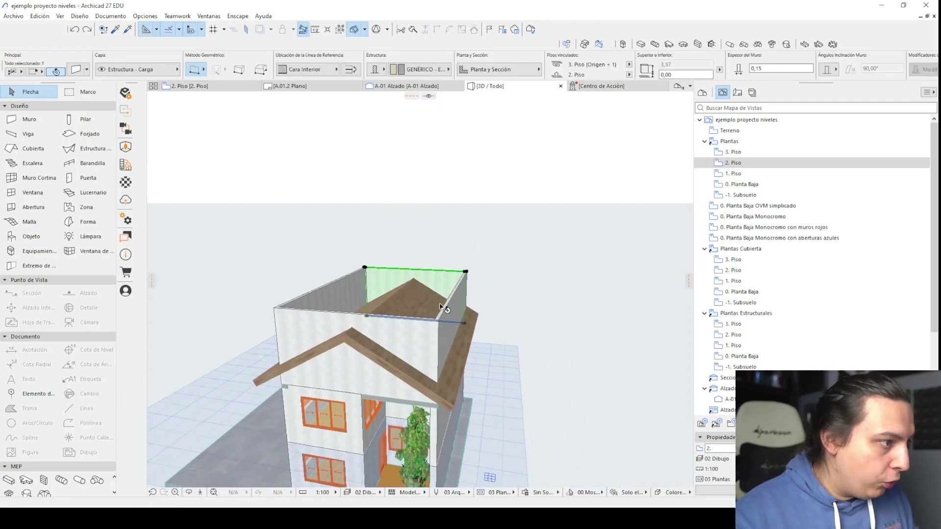
key("Escape")
left_click(468, 304)
left_click(417, 290, "shift")
left_click(318, 294, "shift")
left_click(311, 338, "shift")
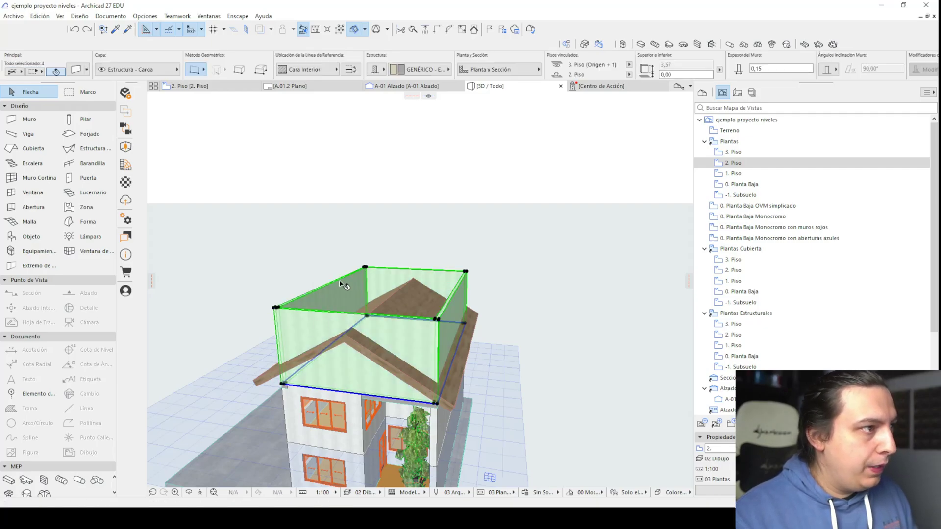
left_click(474, 29)
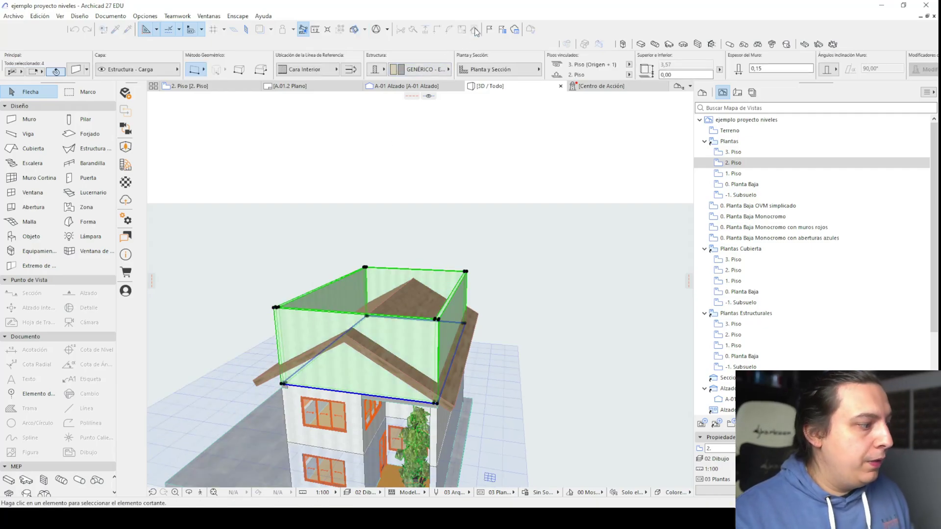
left_click(370, 350)
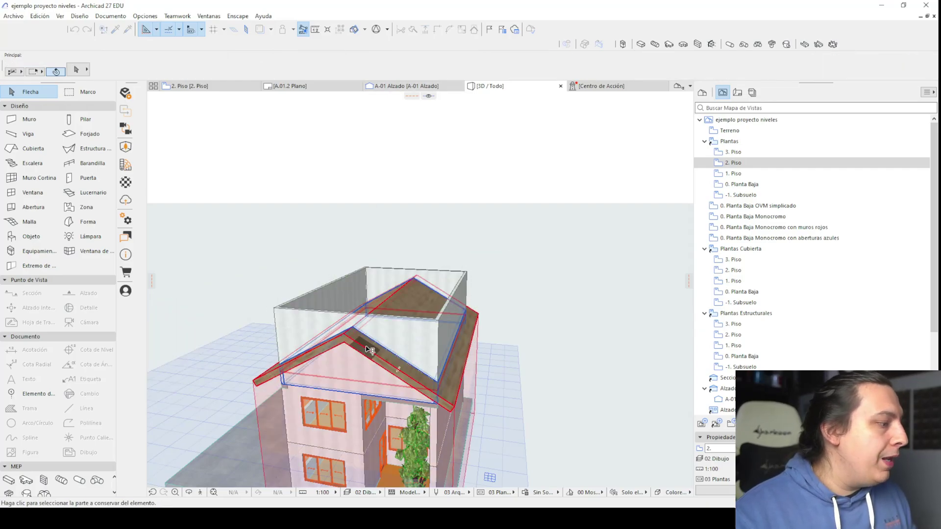
left_click(353, 364)
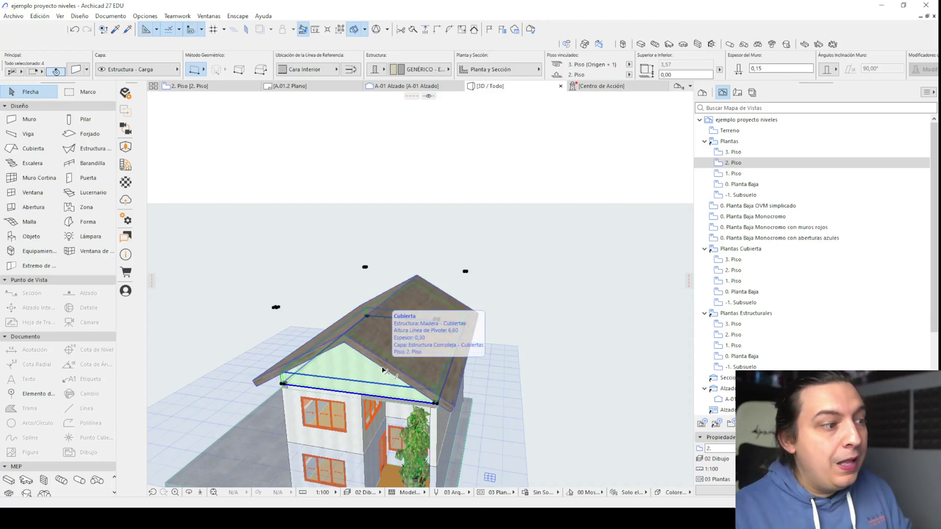
- Set the slope of the gable roof above the trimmed attic walls to 40°
left_click(393, 365)
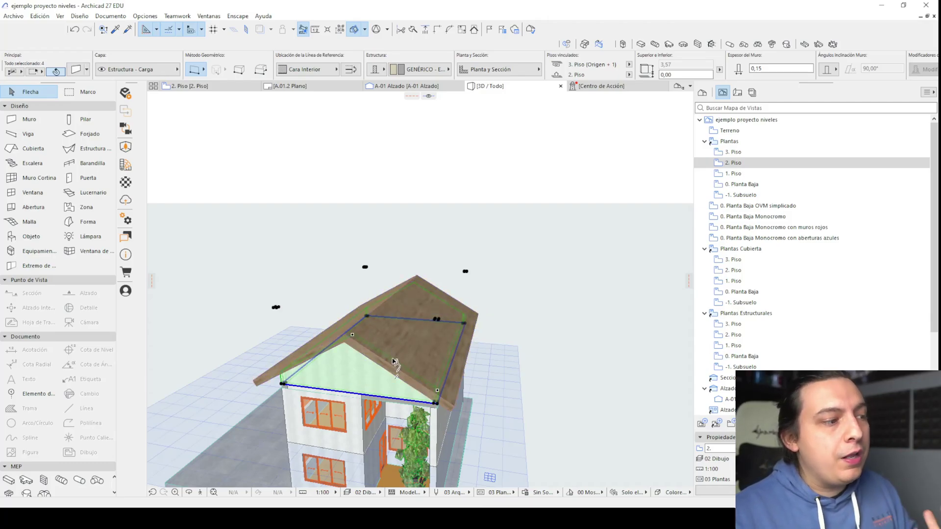
middle_click_drag(394, 362, 521, 224, "shift")
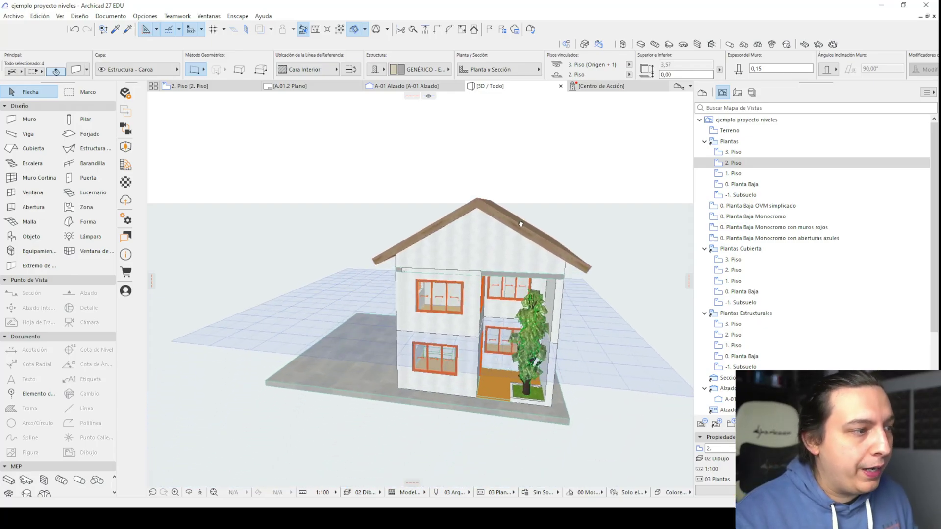
left_click(520, 228)
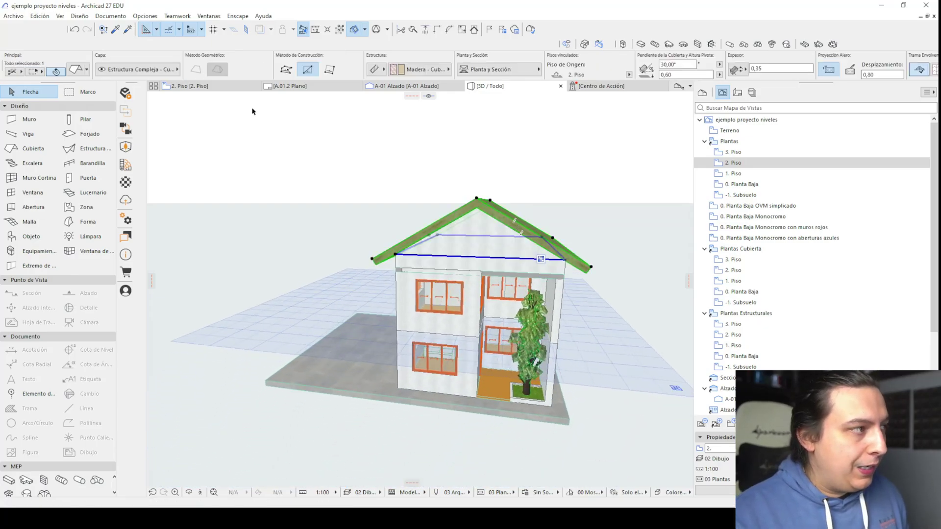
key("ctrl+t")
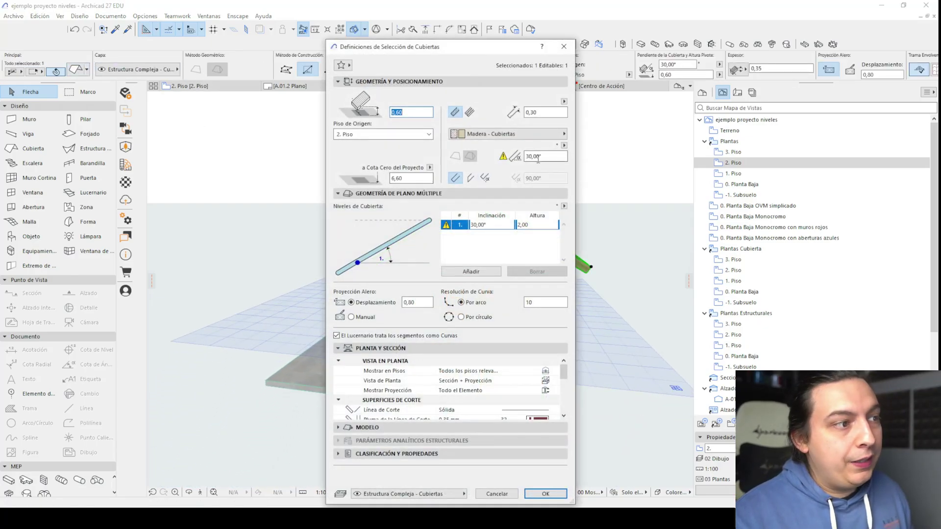
left_click(538, 157)
type("40")
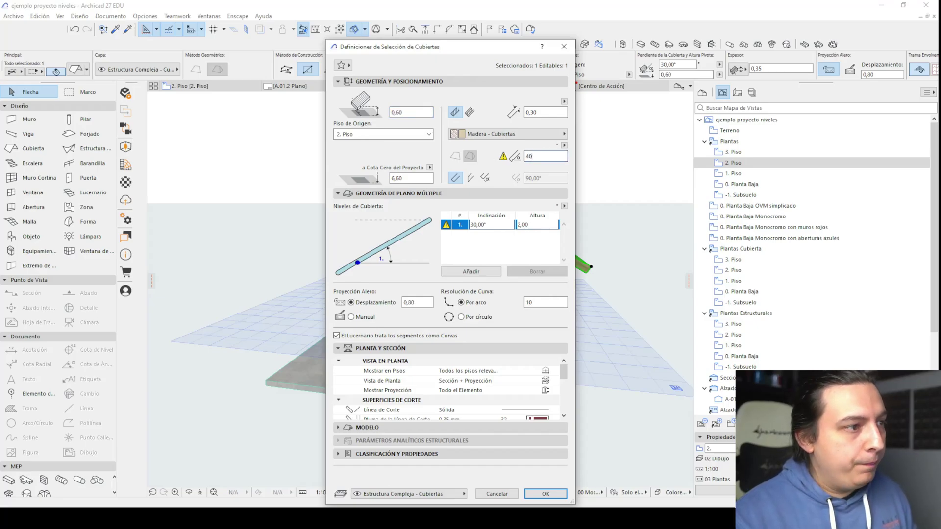
key("Return")
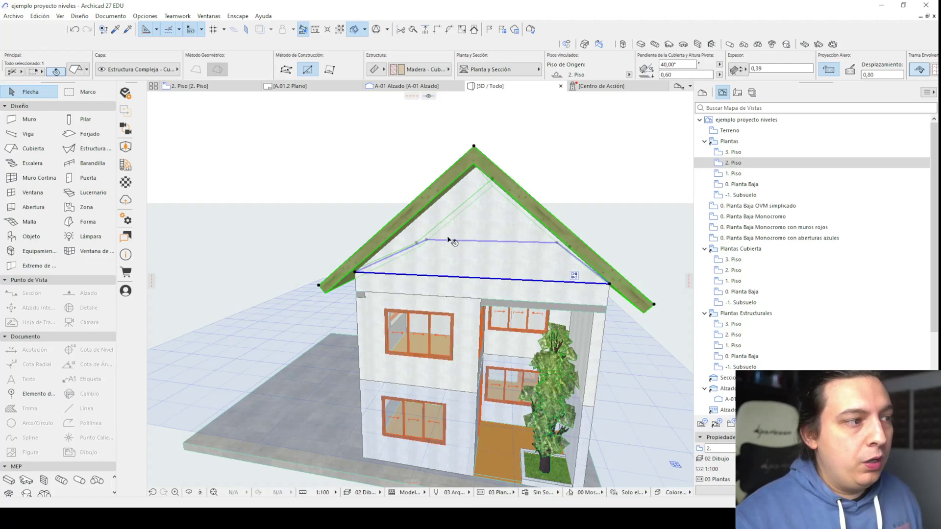
middle_click_drag(531, 205, 398, 279, "shift")
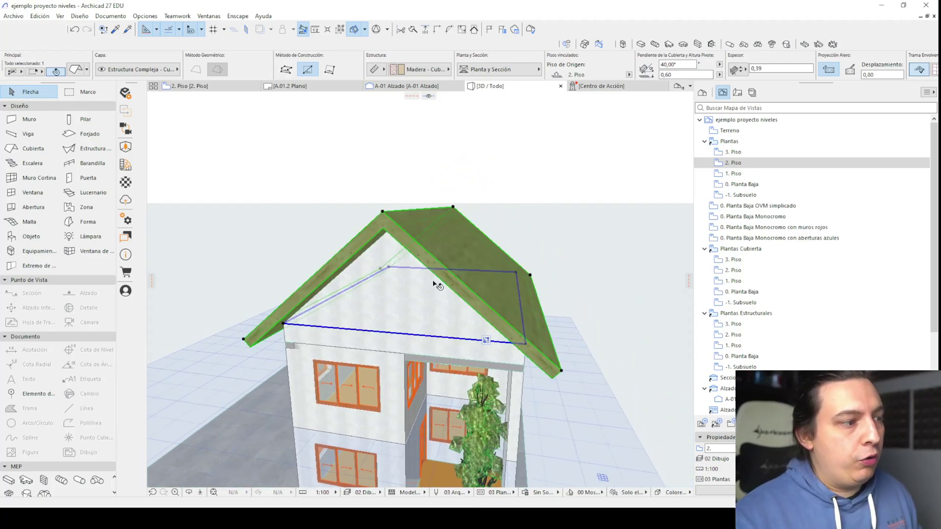
- Undo and redo the roof slope change several times to compare how the attic walls follow each pitch, finishing with the 40° slope
key("ctrl+z")
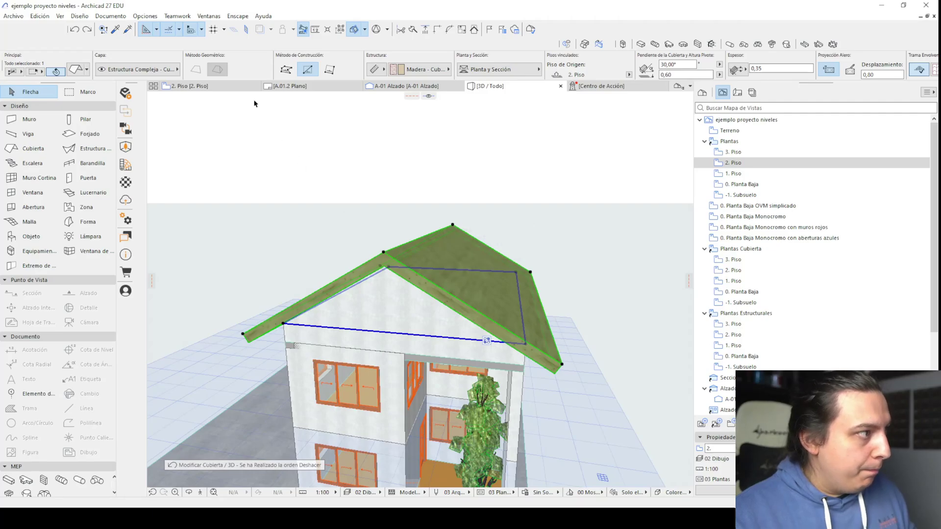
left_click(88, 31)
left_click(73, 31)
left_click(88, 31)
left_click(77, 32)
left_click(88, 31)
left_click(76, 31)
left_click(87, 30)
left_click(77, 31)
left_click(88, 31)
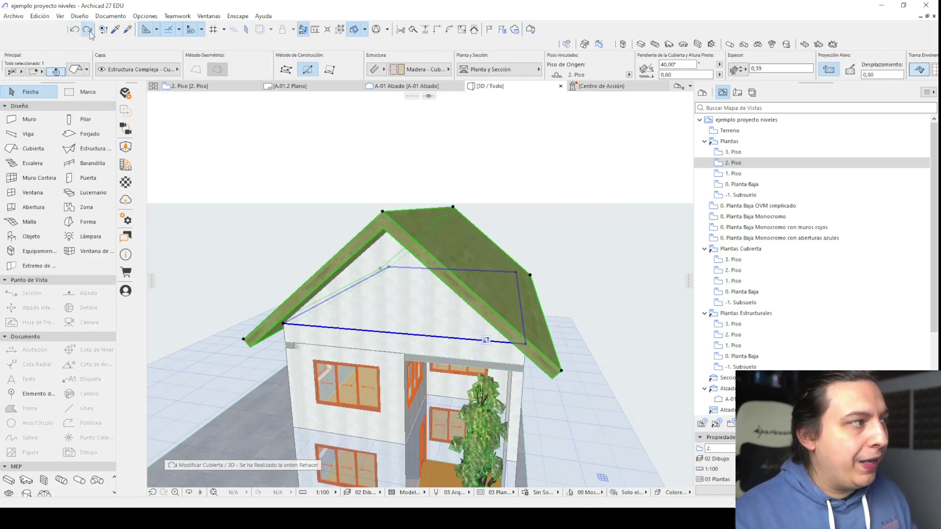
- Inspect the 40° gable roof and the attic walls trimmed beneath it from several angles
left_click(225, 145)
middle_click_drag(385, 232, 440, 343, "shift")
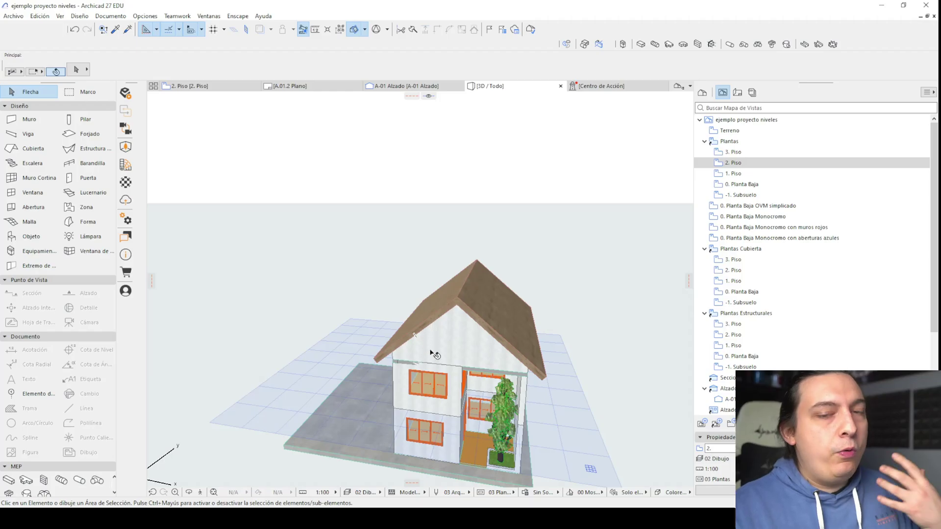
middle_click_drag(441, 337, 412, 310, "shift")
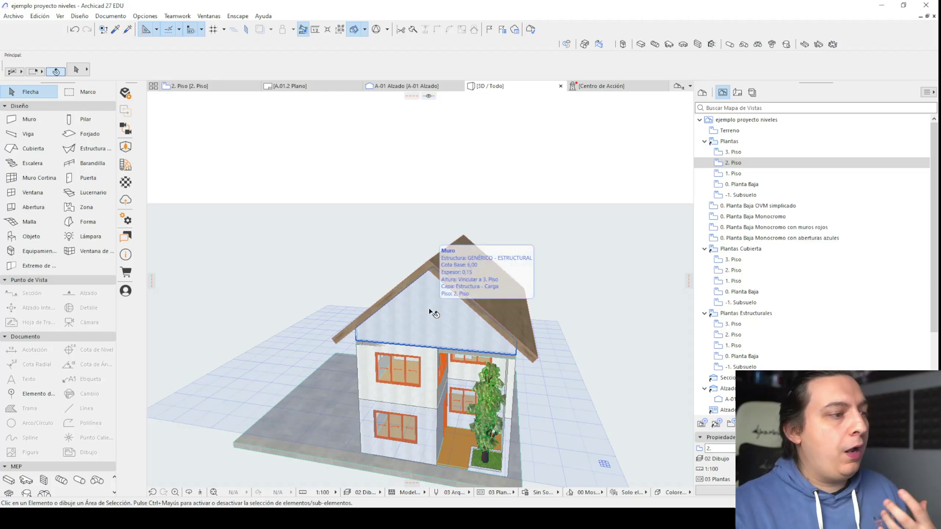
middle_click_drag(434, 314, 503, 332)
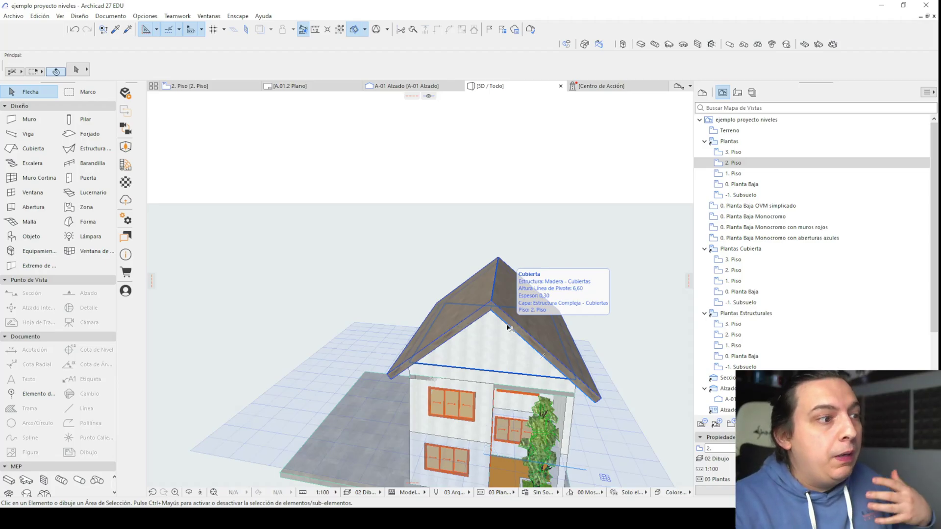
left_click(528, 312)
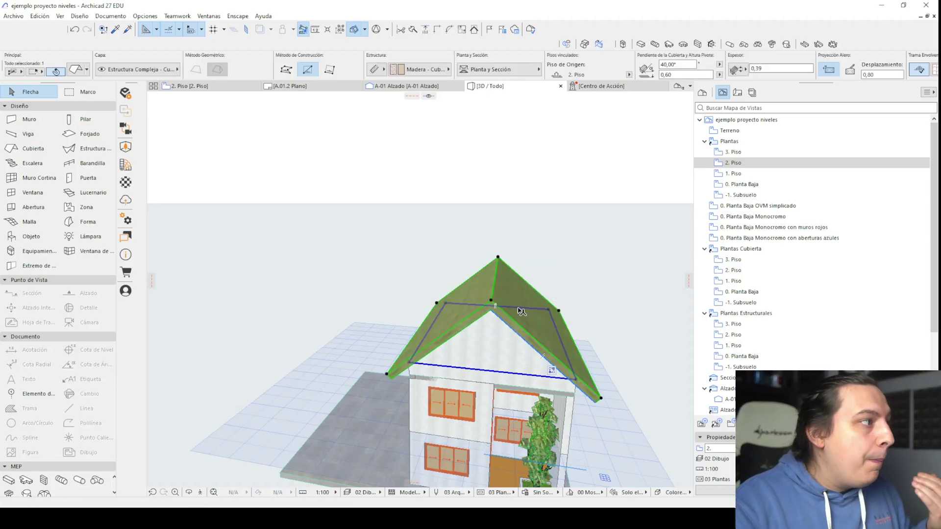
left_click(396, 263)
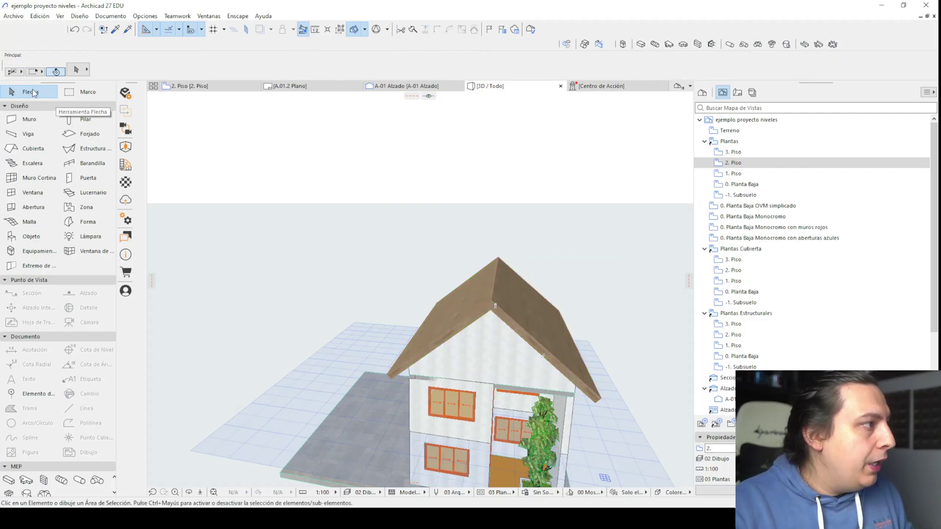
left_click(30, 148)
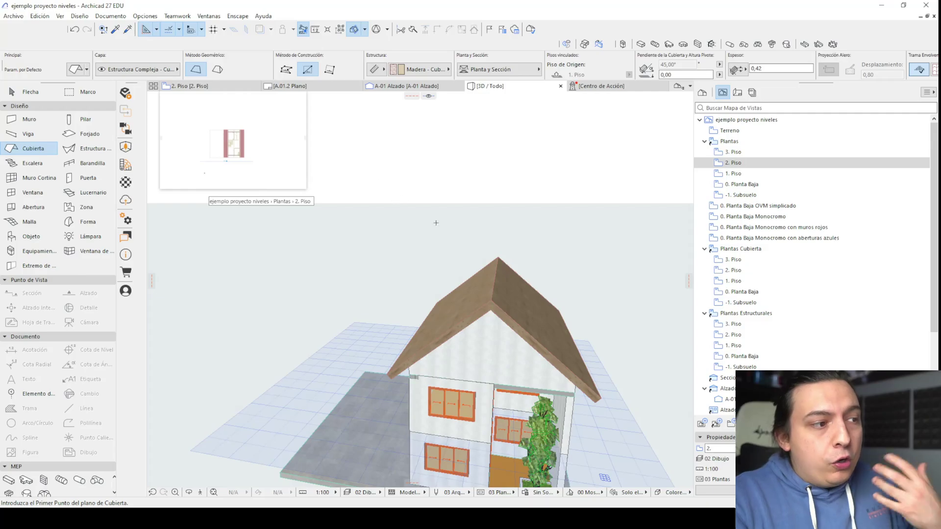
middle_click_drag(431, 256, 381, 255, "shift")
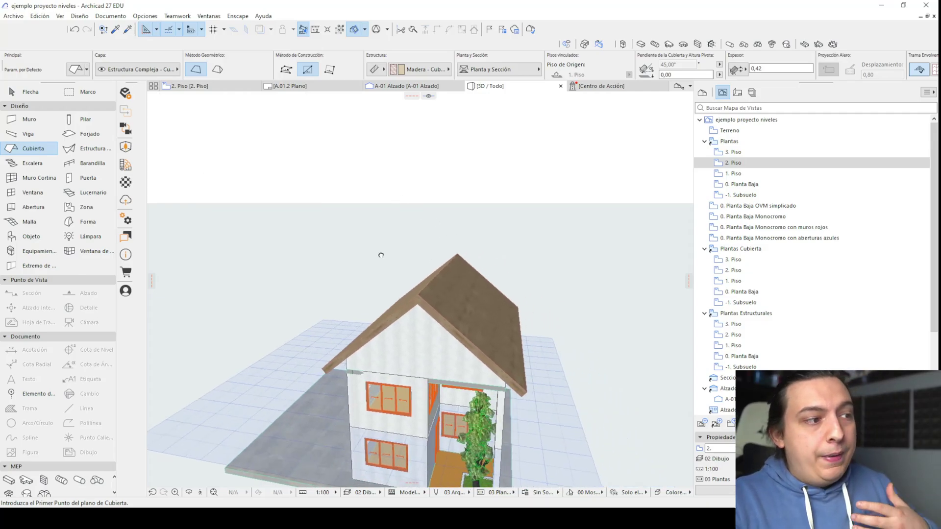
left_click(218, 70)
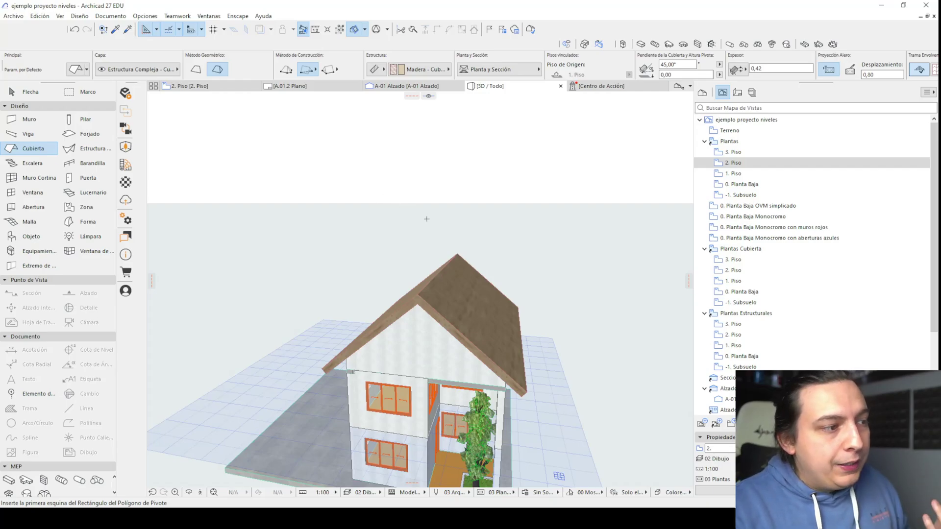
middle_click_drag(421, 246, 479, 265, "shift")
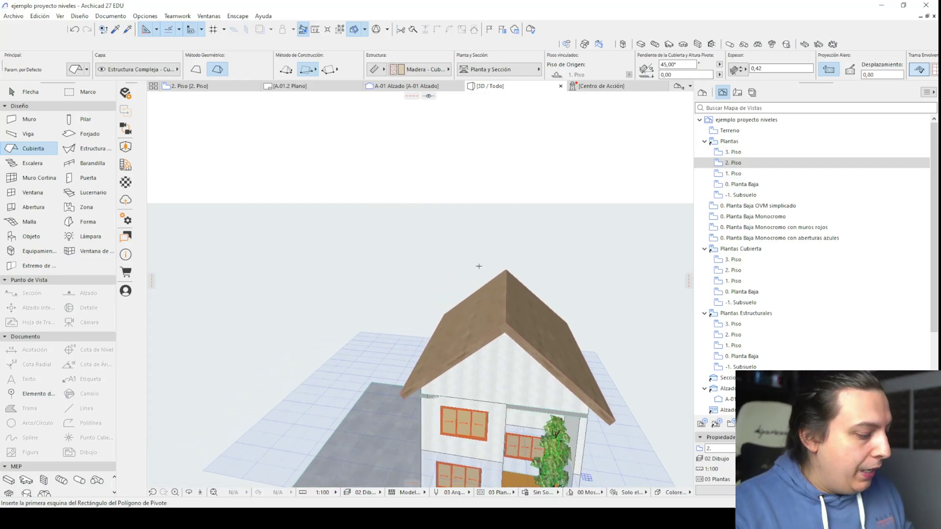
key("Escape")
scroll(479, 266, "up", 3)
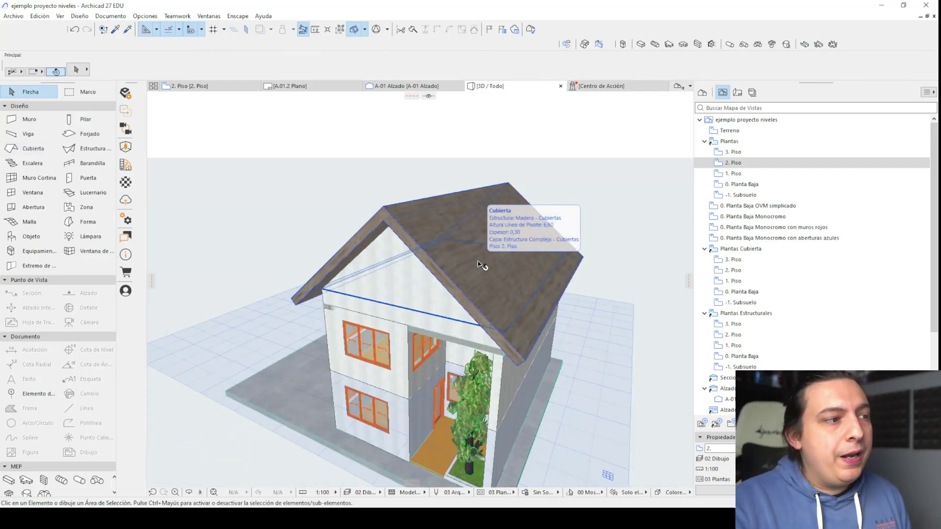
left_click(479, 266)
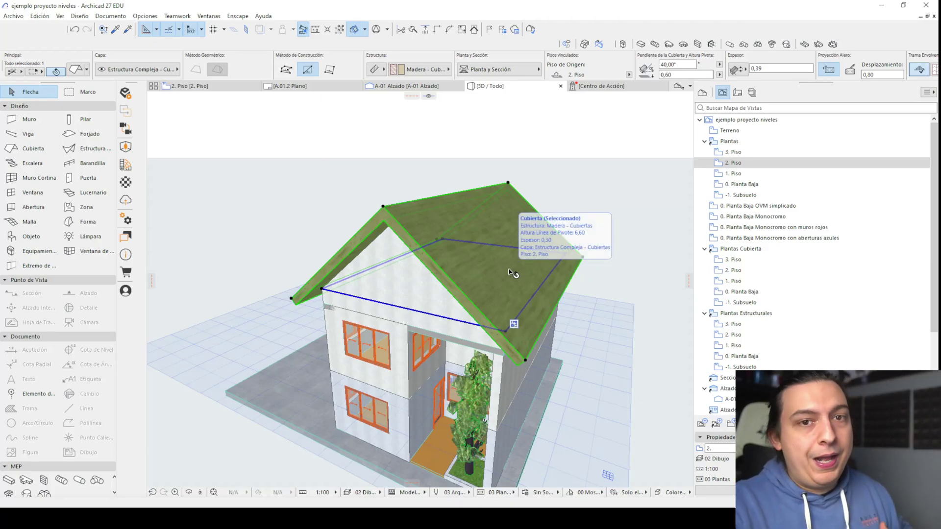
key("Escape")
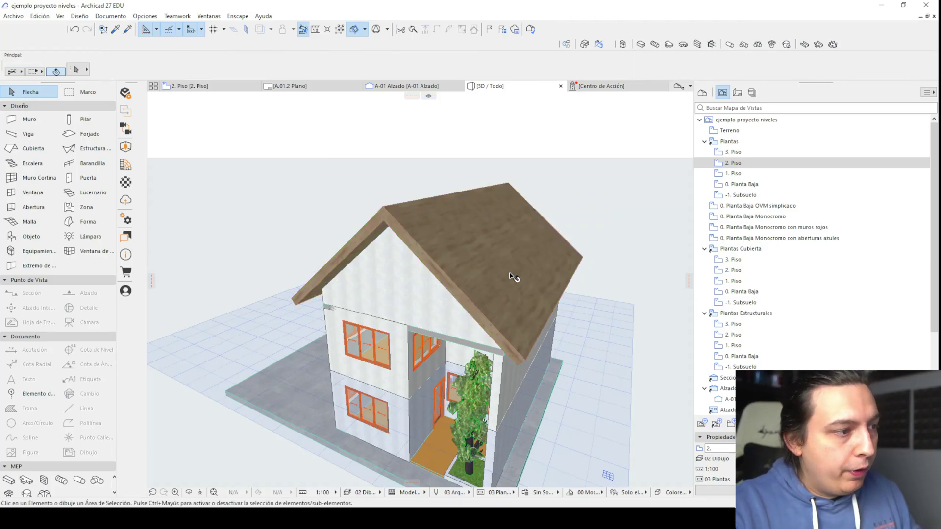
- Open the 3. Piso floor plan and frame the gable roof in it
key("F2")
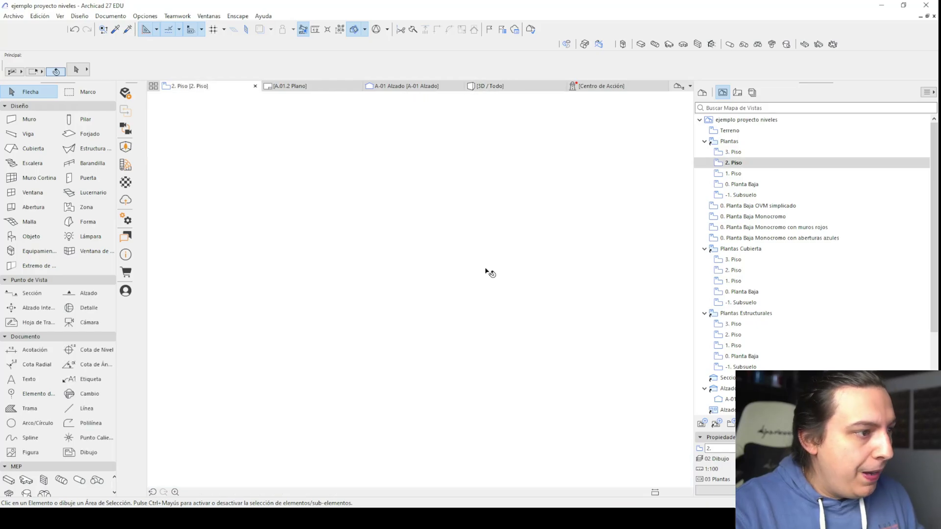
left_click(750, 155)
scroll(407, 333, "up", 5)
scroll(768, 208, "down", 2)
scroll(500, 241, "down", 3)
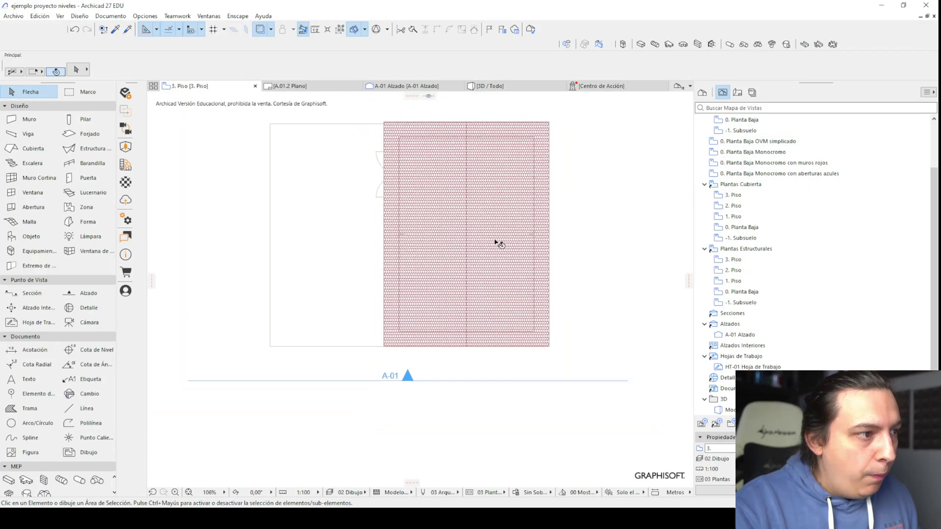
- Cut a rectangular opening through the gable roof's left slope, with one side on the ridge line and toward the front of the house
left_click(421, 238)
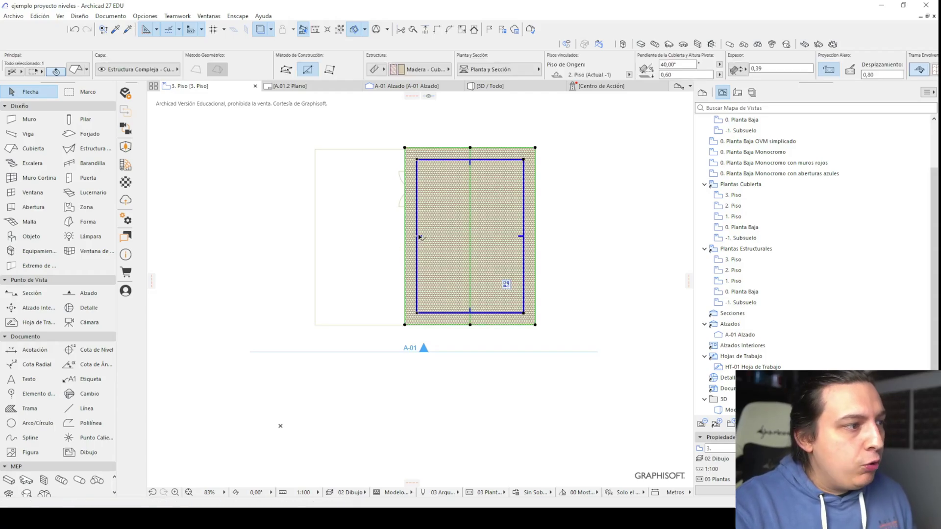
scroll(421, 204, "up", 2)
left_click(398, 123)
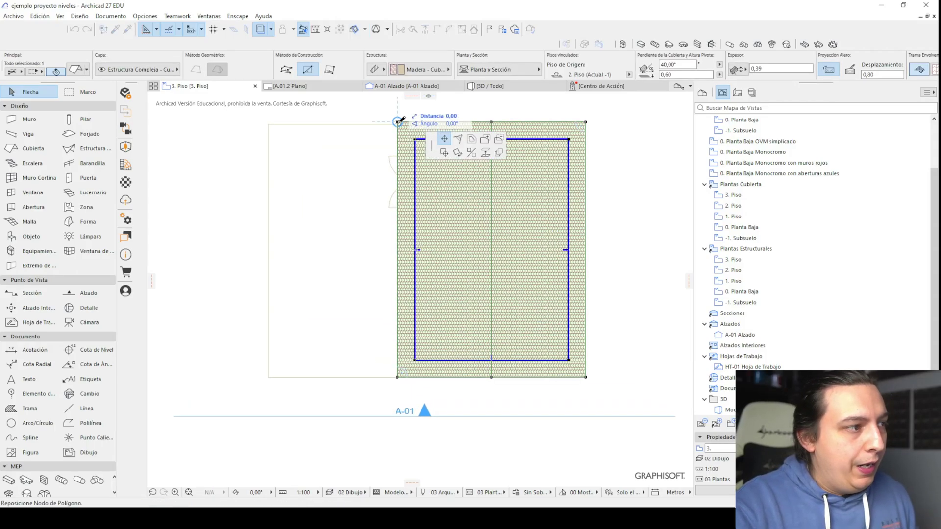
left_click(500, 142)
scroll(479, 242, "up", 3)
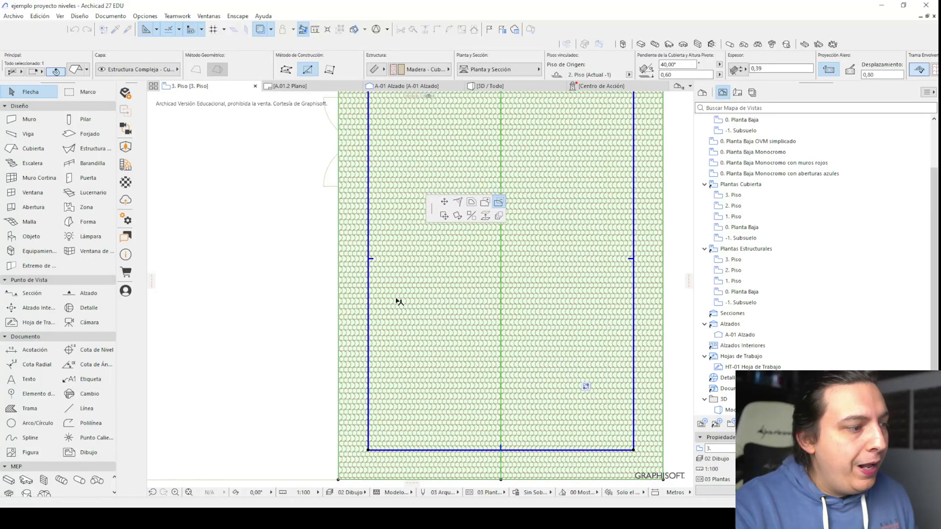
left_click(489, 372)
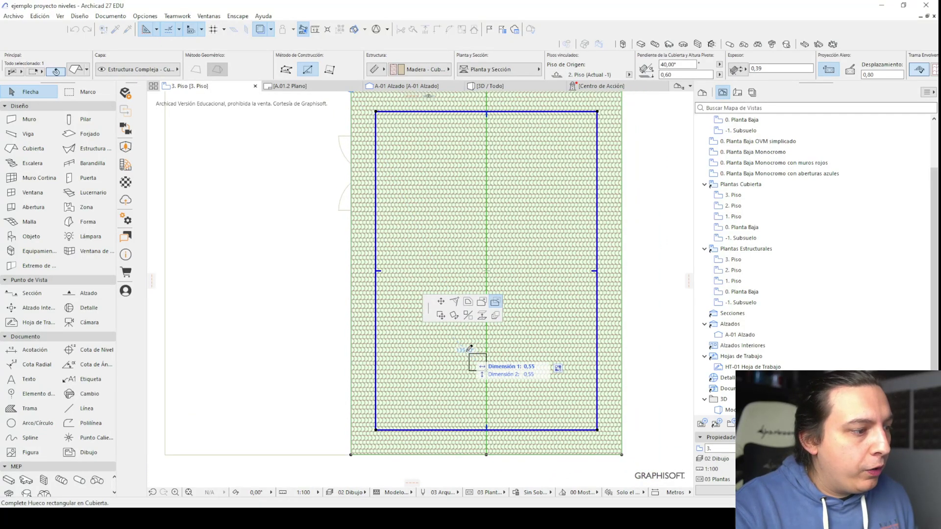
left_click(441, 324)
key("Escape")
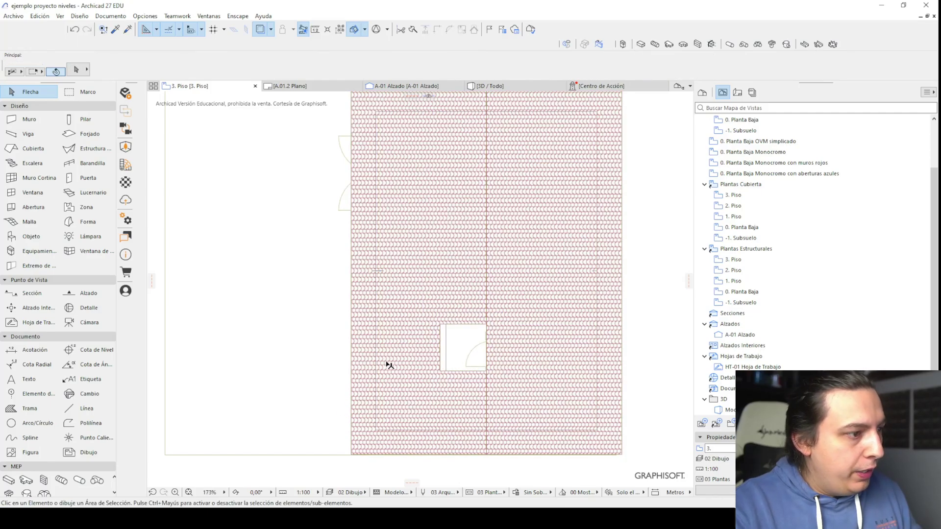
- Fly around the roof in the 3D view to examine the new opening and the attic interior seen through it
key("F3")
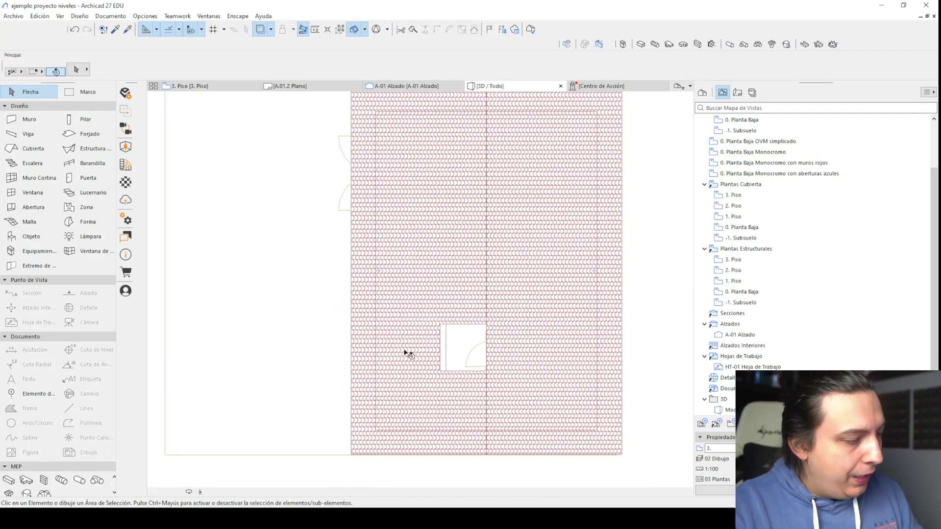
left_click(201, 493)
key("a")
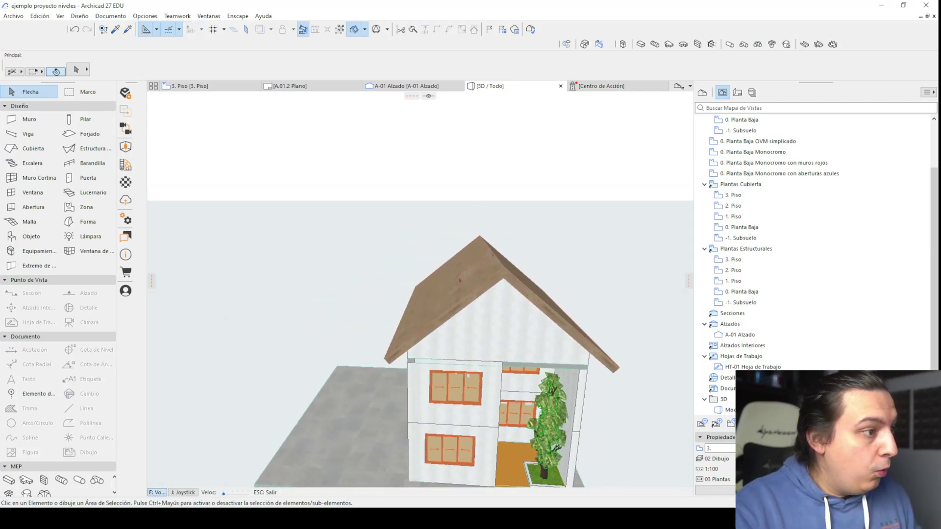
key("w")
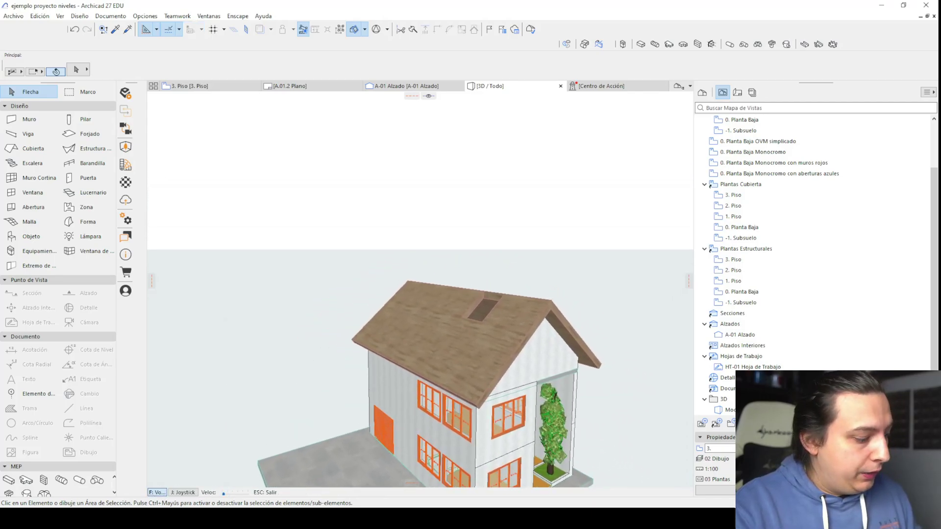
key("w")
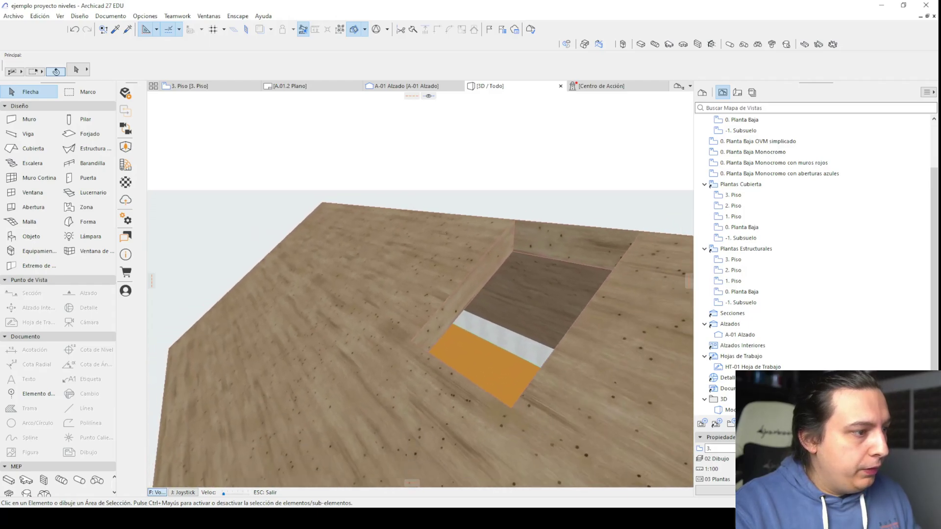
key("d")
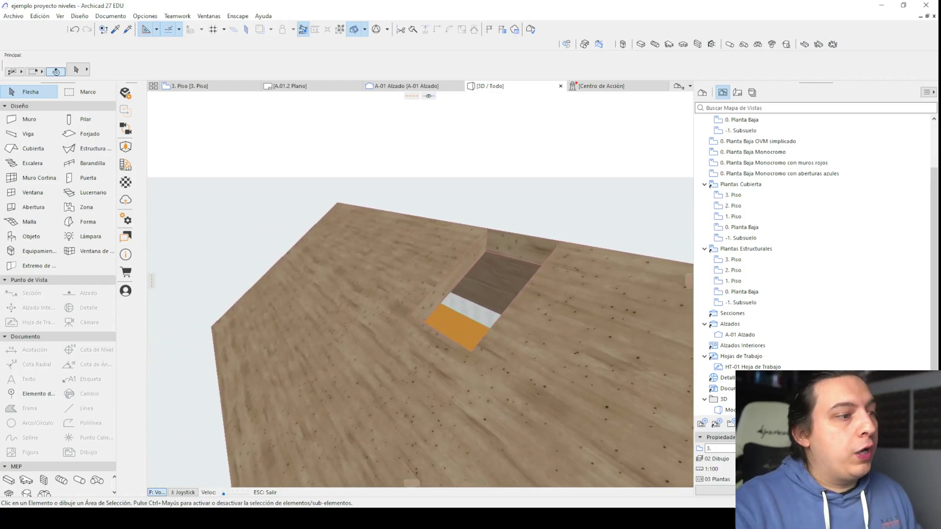
key("s")
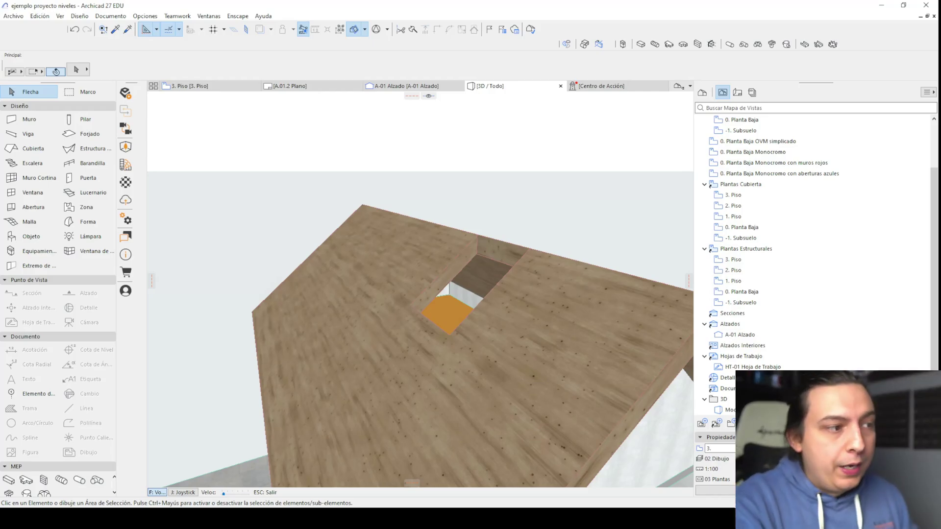
key("Escape")
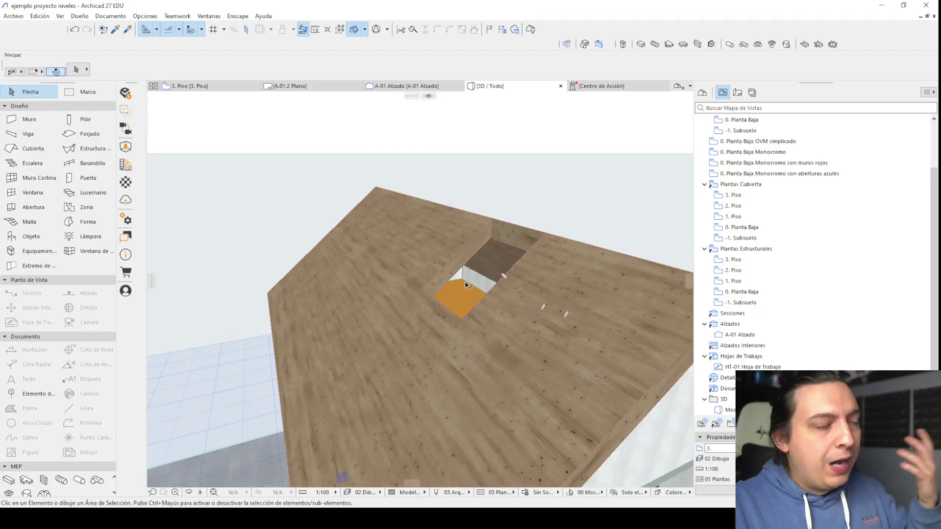
- In the 3. Piso floor plan, cut a rectangular opening through the gable roof's left slope, near the back and just short of the ridge line
middle_click_drag(552, 311, 431, 321, "shift")
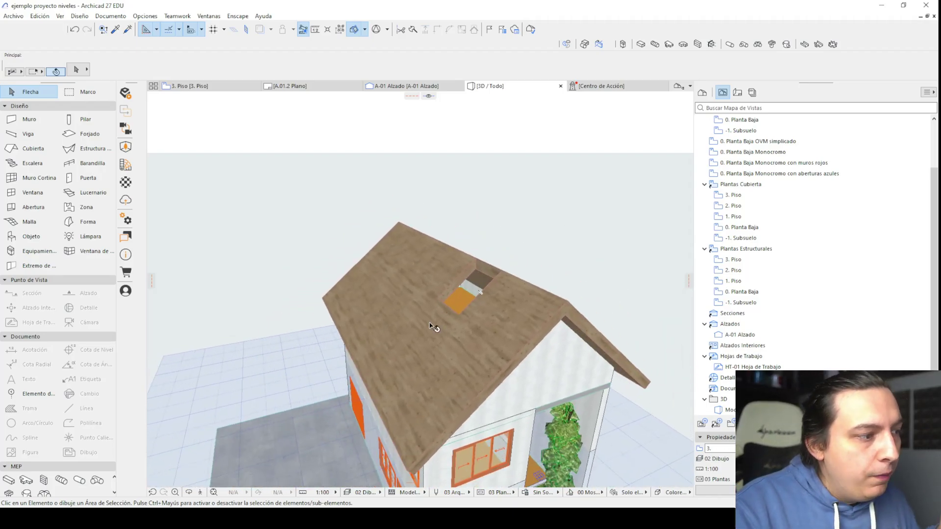
left_click(432, 321)
key("F2")
left_click(383, 402)
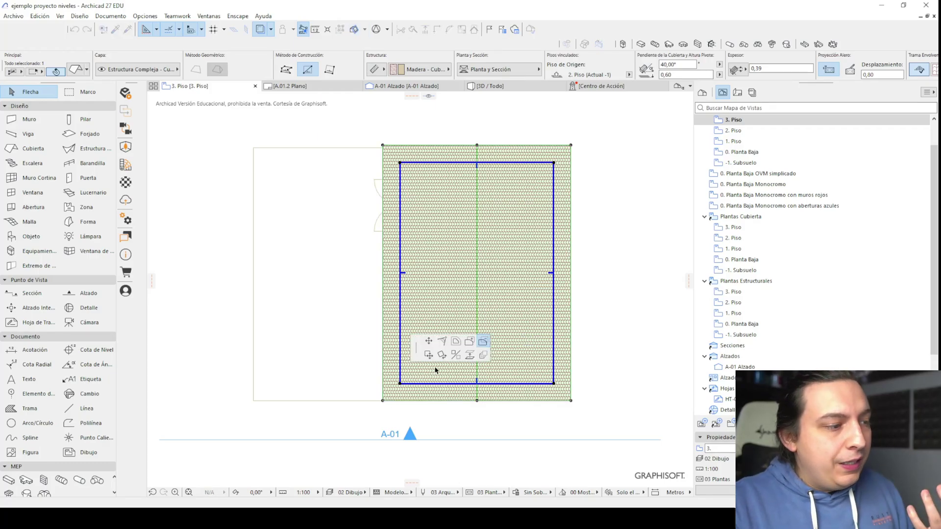
left_click(485, 344)
left_click(469, 180)
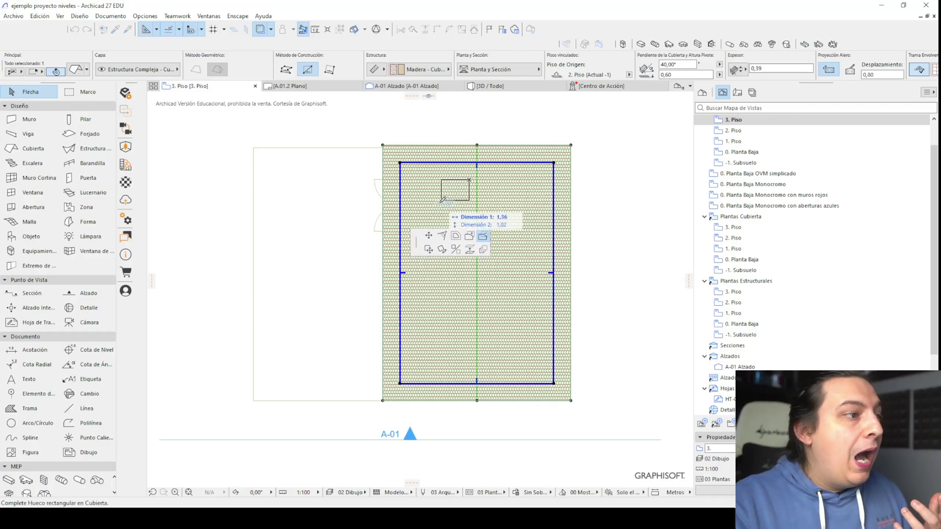
left_click(426, 223)
left_click(365, 319)
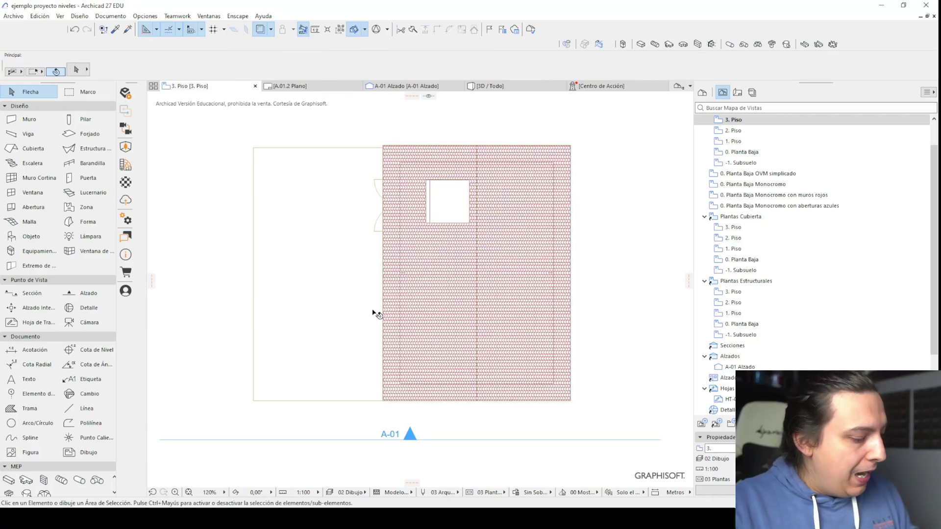
- Examine the rear opening in the gable roof's left slope from several angles in the 3D view
key("F3")
scroll(420, 295, "up", 3)
left_click_drag(501, 303, 374, 272)
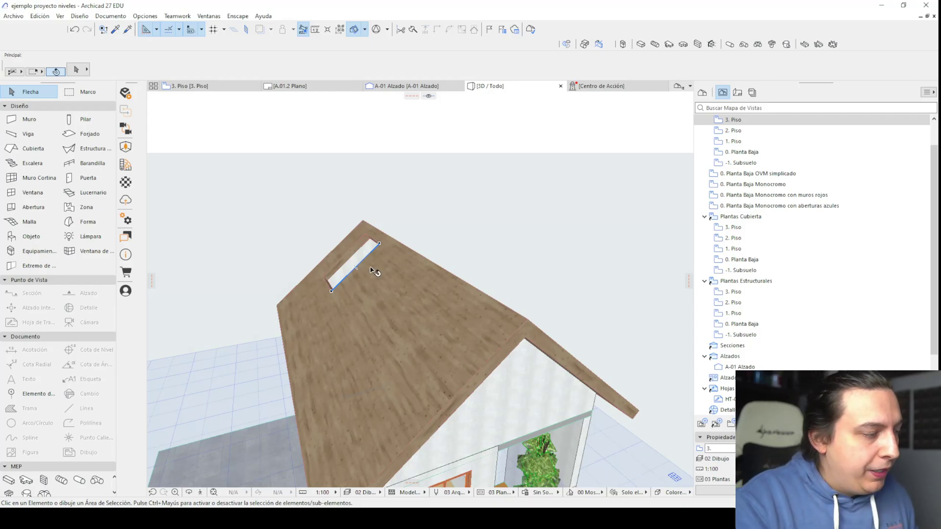
left_click_drag(409, 281, 409, 293)
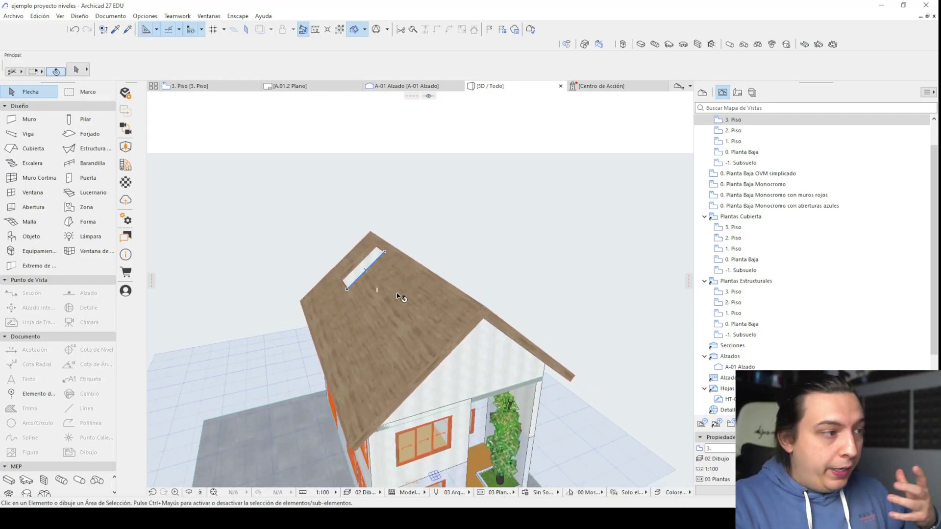
left_click_drag(397, 283, 398, 283)
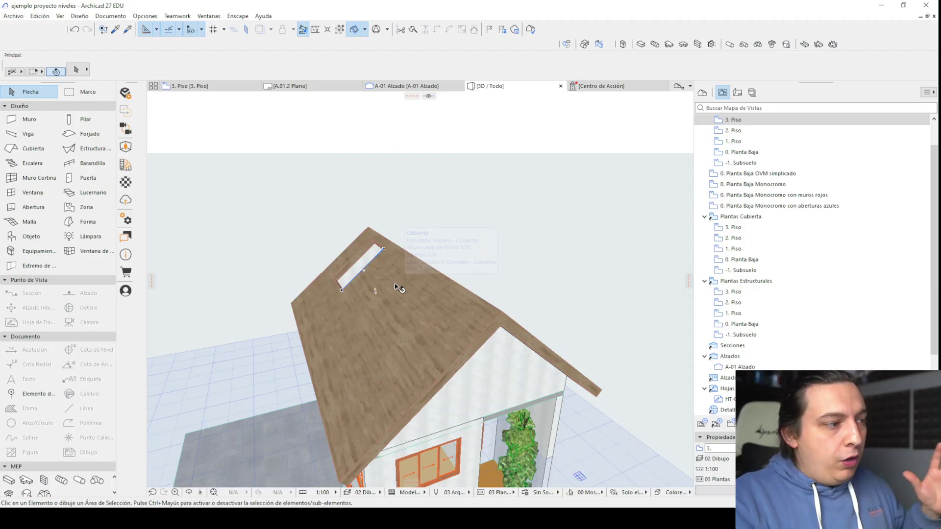